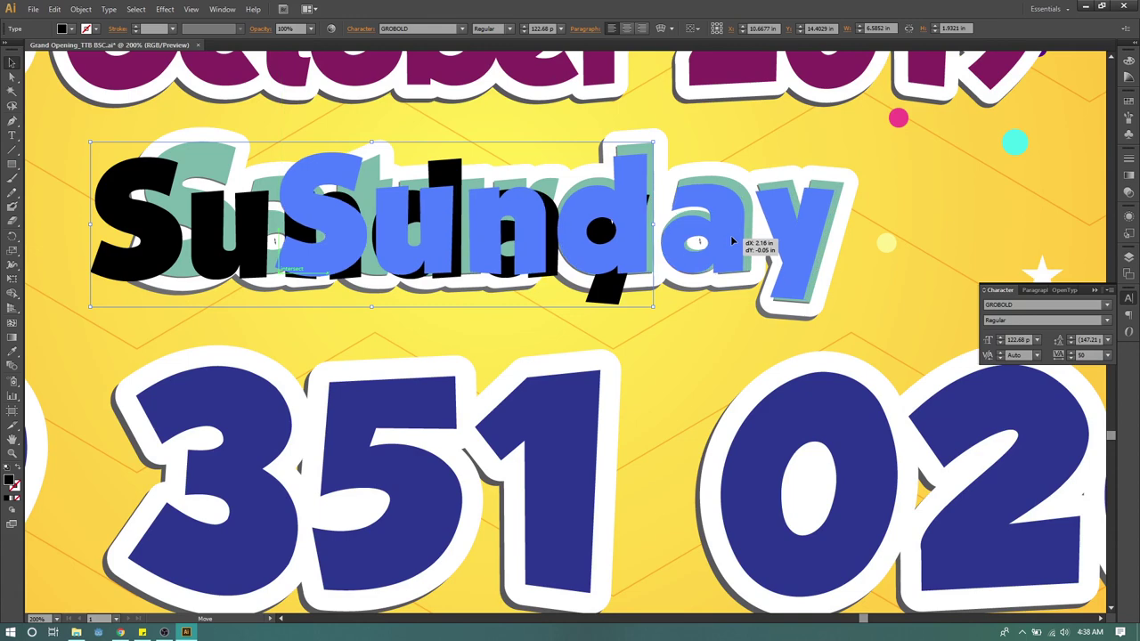
Scale the black "Sunday" text up to about 131 px and align its final "y" with the one in "Saturday".
{"action": "left_click_drag", "start_coordinate": [837, 138], "coordinate": [881, 123]}
{"action": "left_click_drag", "start_coordinate": [761, 233], "coordinate": [741, 234]}
{"action": "left_click_drag", "start_coordinate": [849, 214], "coordinate": [830, 232]}
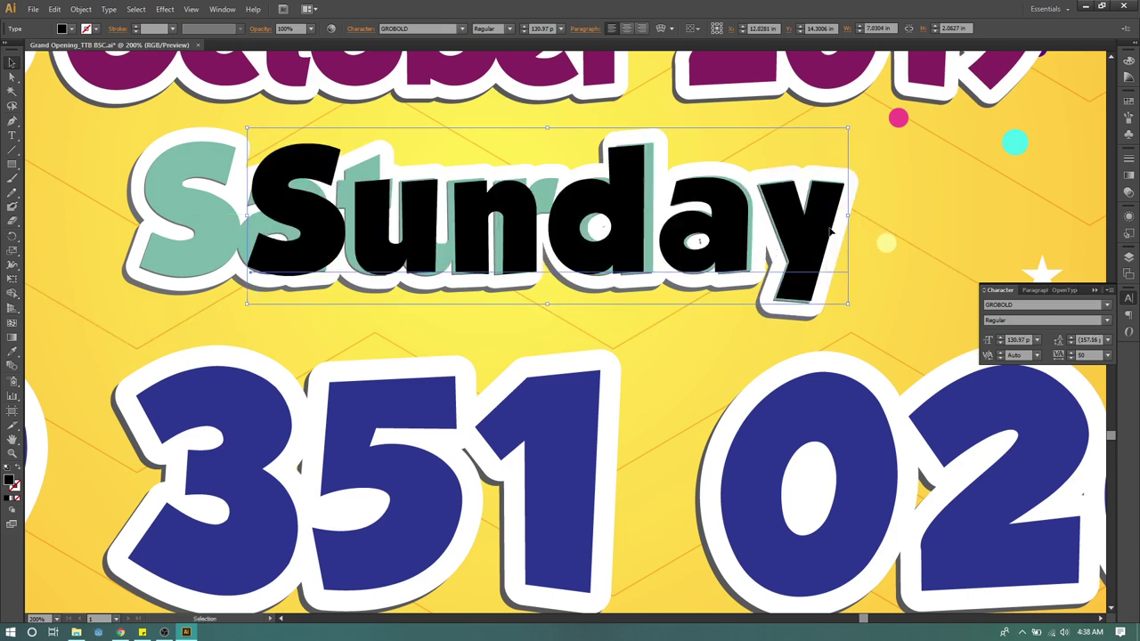
{"action": "left_click", "coordinate": [841, 233], "text": "shift"}
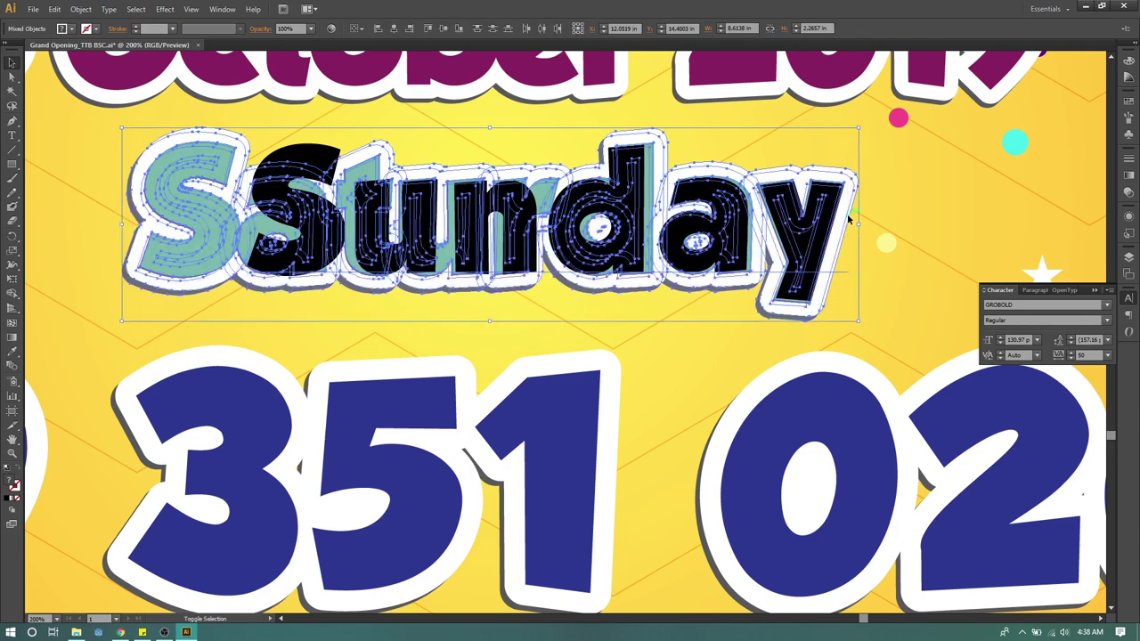
{"action": "left_click", "coordinate": [947, 233]}
Enlarge the "Sunday" text to about 133 px and nudge it slightly left over "Saturday".
{"action": "left_click", "coordinate": [841, 228]}
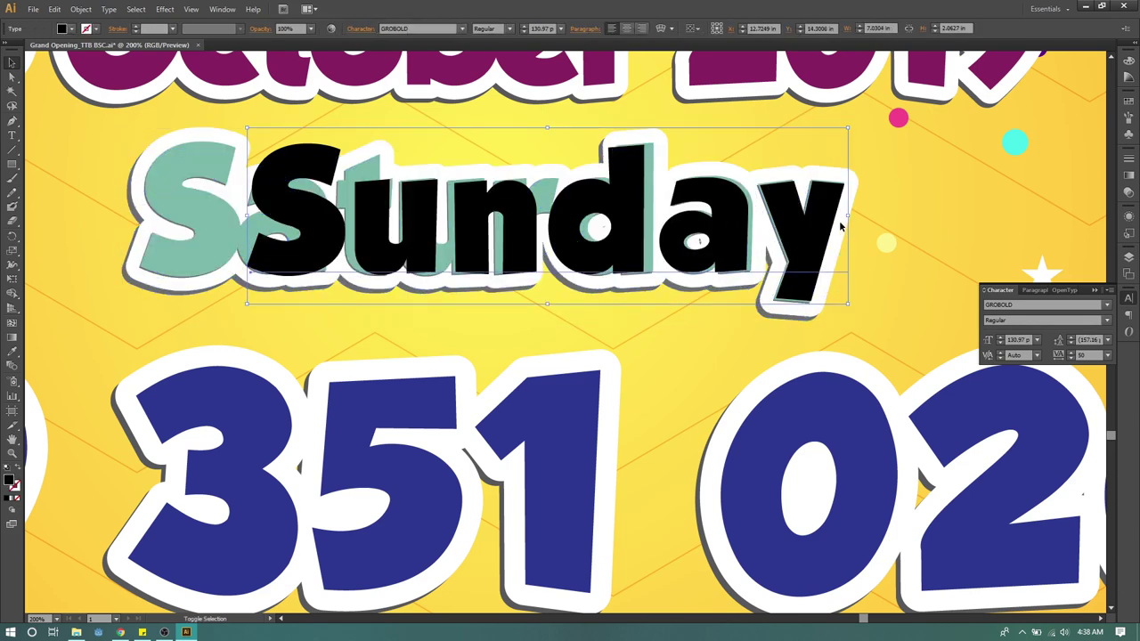
{"action": "left_click_drag", "start_coordinate": [848, 215], "coordinate": [858, 215]}
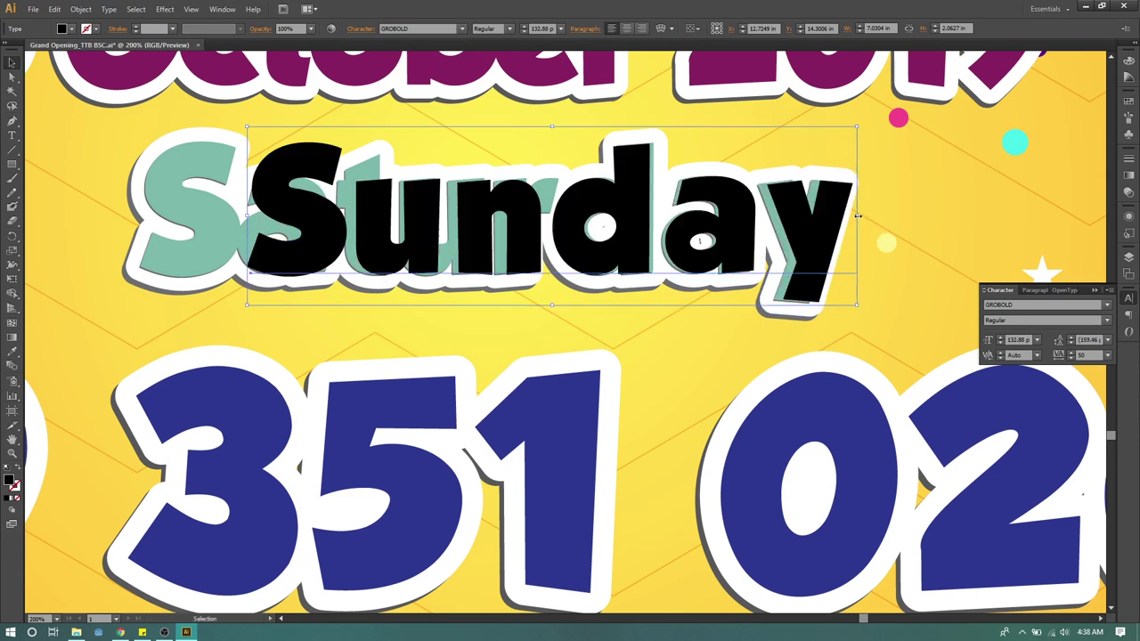
{"action": "key", "text": "Left"}
{"action": "key", "text": "Left"}
{"action": "key", "text": "Left"}
{"action": "key", "text": "Left"}
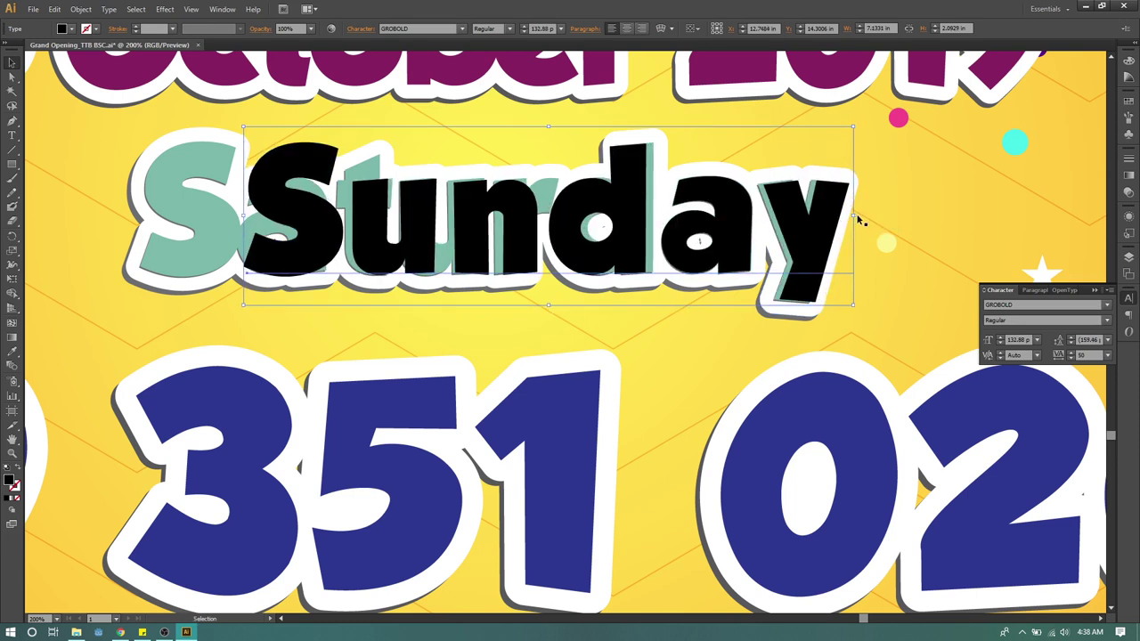
{"action": "key", "text": "Right"}
{"action": "scroll", "coordinate": [633, 237], "scroll_direction": "down", "scroll_amount": 3}
{"action": "left_click", "coordinate": [988, 203]}
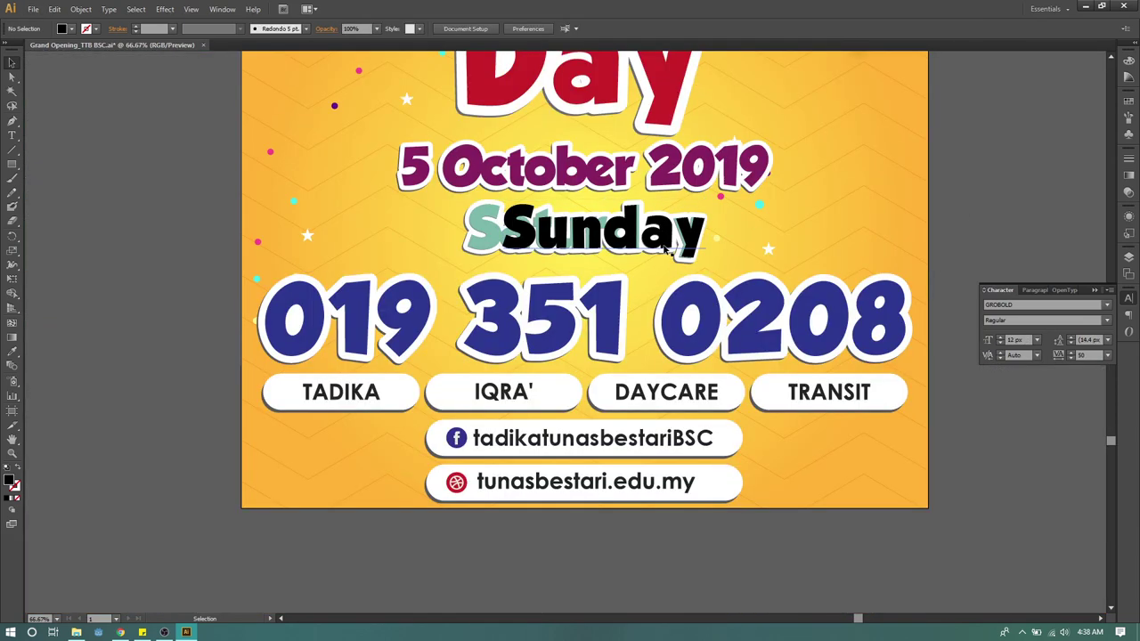
Move the "Sunday" text below the artboard and apply the green fill sampled from "Saturday" with the Eyedropper.
{"action": "left_click_drag", "start_coordinate": [637, 236], "coordinate": [608, 554]}
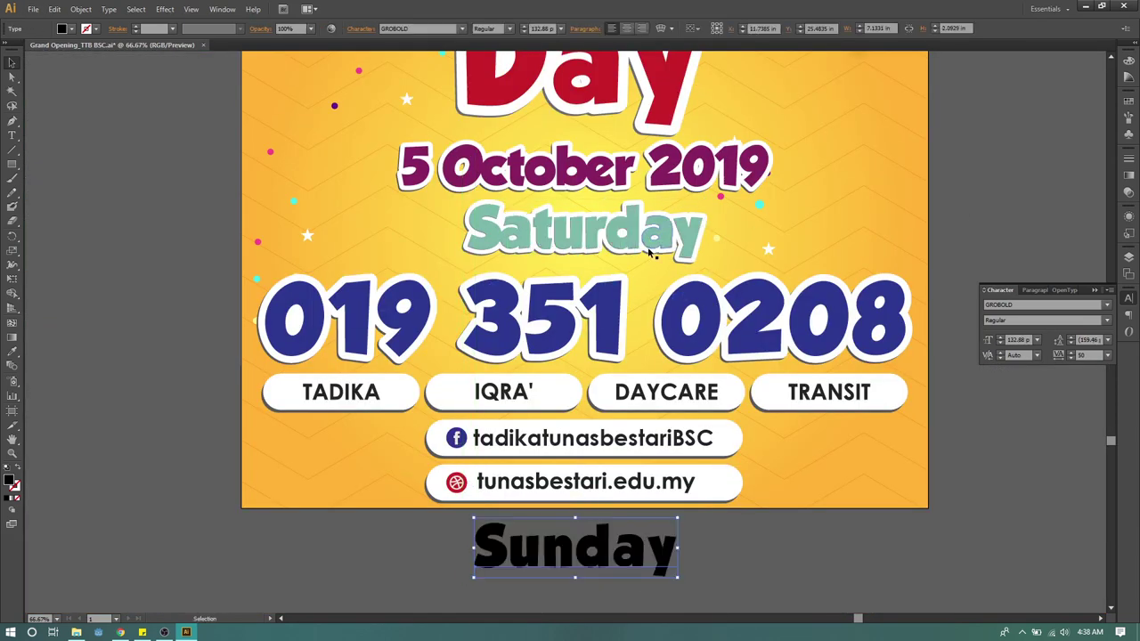
{"action": "key", "text": "i"}
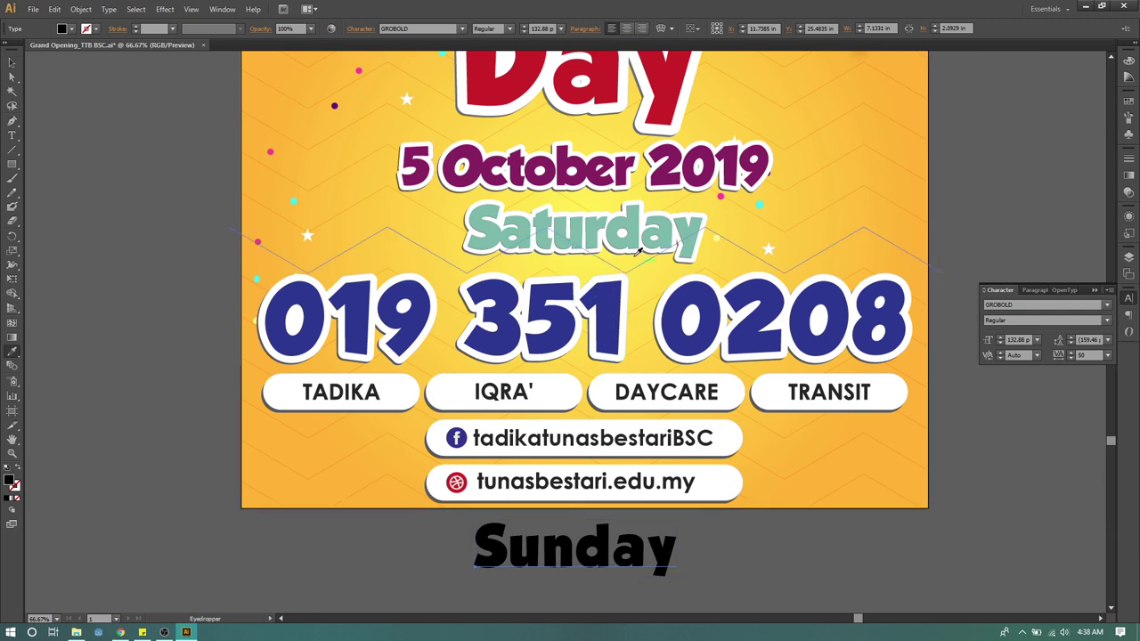
{"action": "left_click", "coordinate": [635, 231]}
{"action": "key", "text": "v"}
{"action": "left_click", "coordinate": [734, 552]}
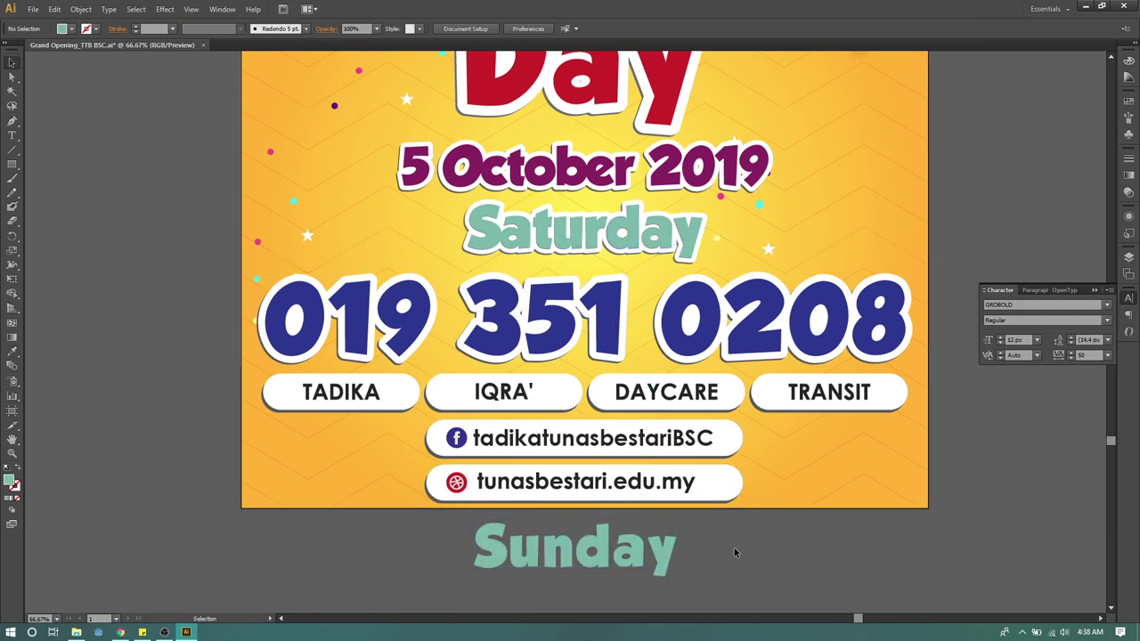
Convert the green "Sunday" text to outlines.
{"action": "scroll", "coordinate": [733, 552], "scroll_direction": "down", "scroll_amount": 2}
{"action": "left_click", "coordinate": [663, 494]}
{"action": "right_click", "coordinate": [639, 490]}
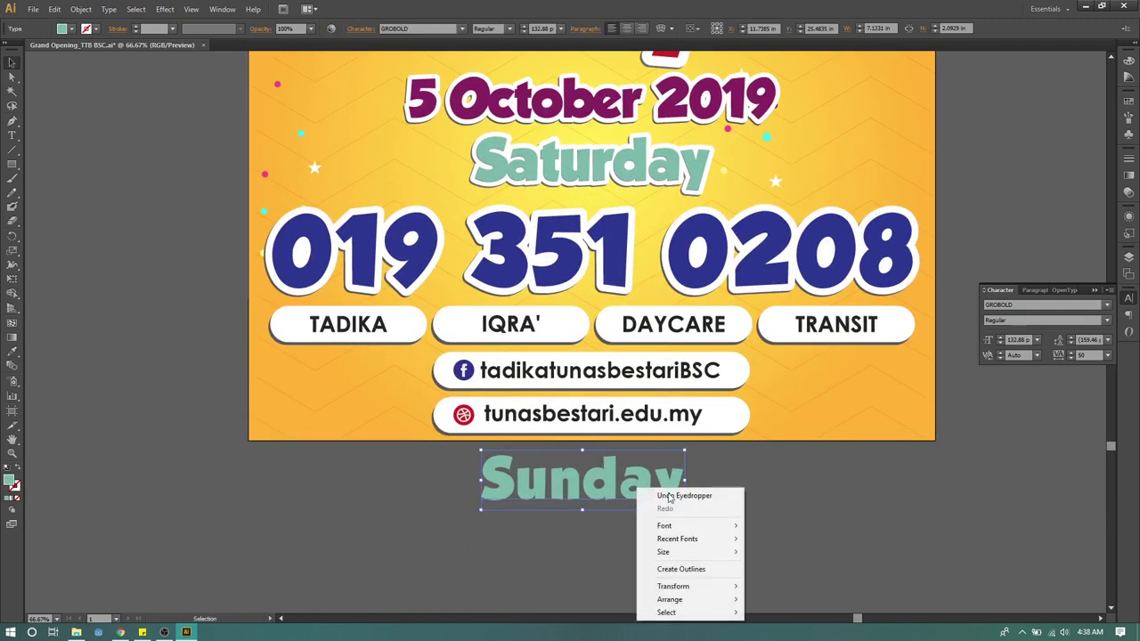
{"action": "left_click", "coordinate": [692, 569]}
{"action": "left_click", "coordinate": [702, 518]}
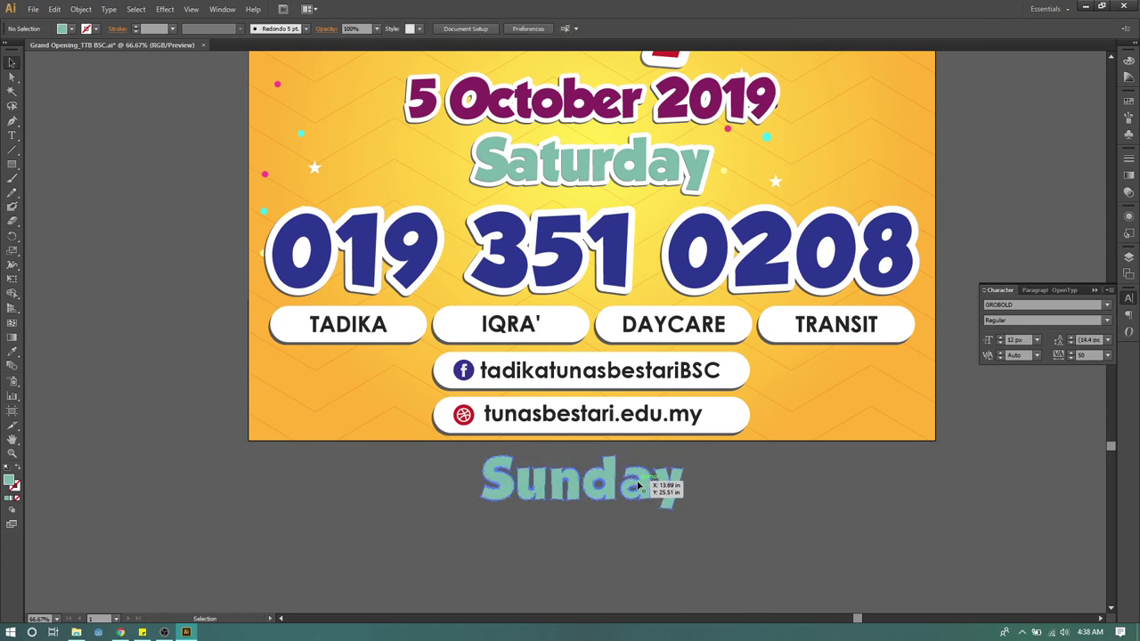
Duplicate the "Sunday" outlines in place and fill the front copy with white.
{"action": "left_click", "coordinate": [637, 485]}
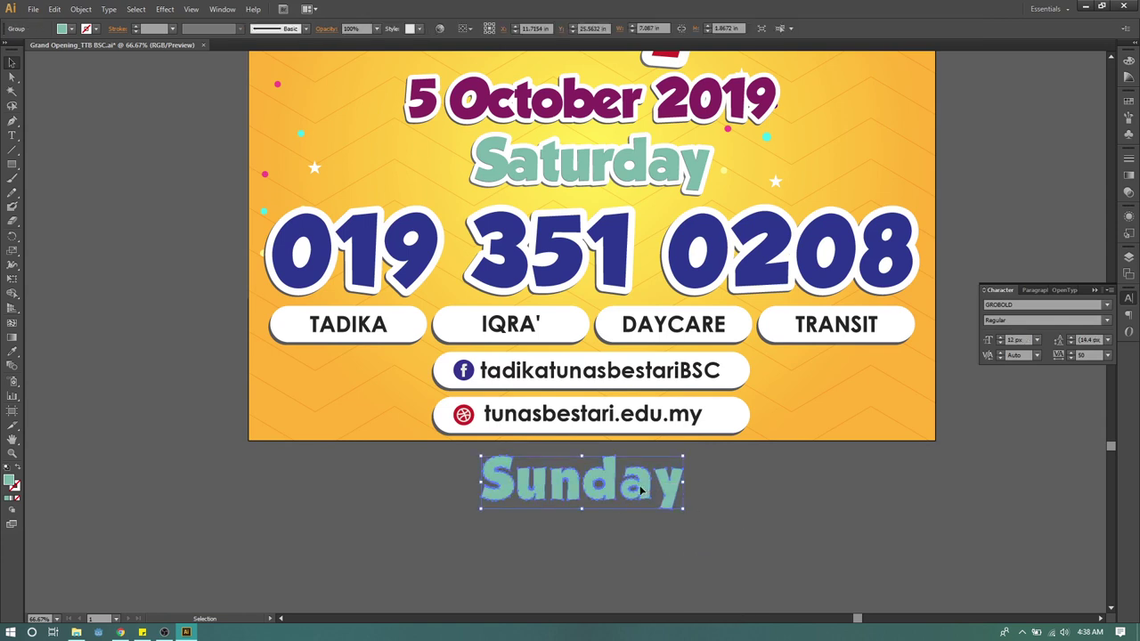
{"action": "key", "text": "a"}
{"action": "key", "text": "v"}
{"action": "double_click", "coordinate": [11, 483]}
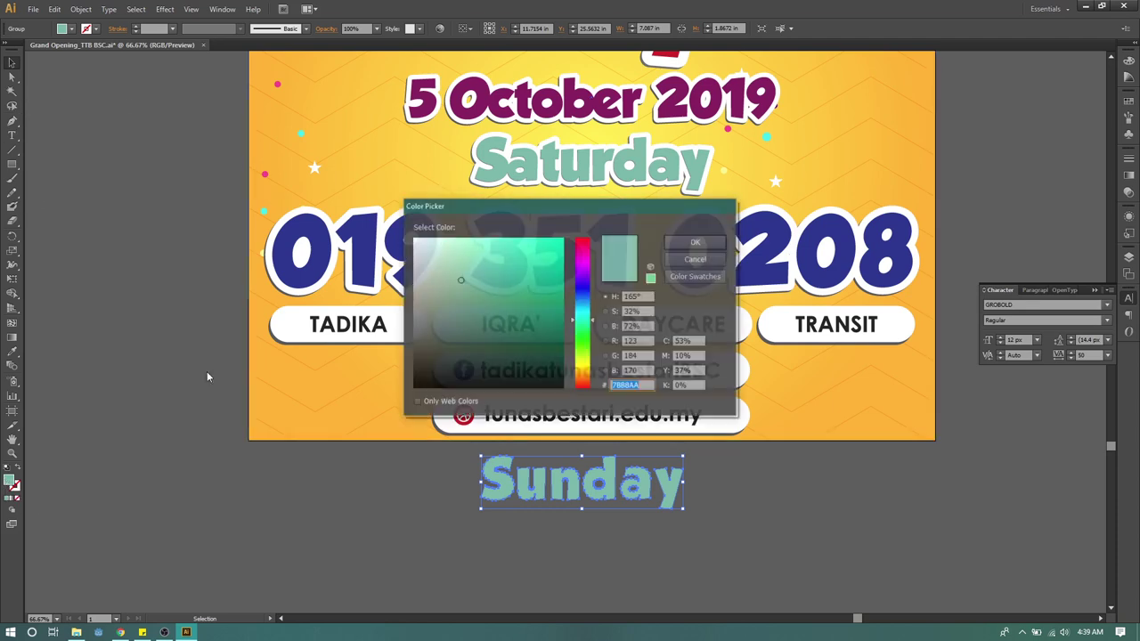
{"action": "left_click_drag", "start_coordinate": [456, 279], "coordinate": [411, 236]}
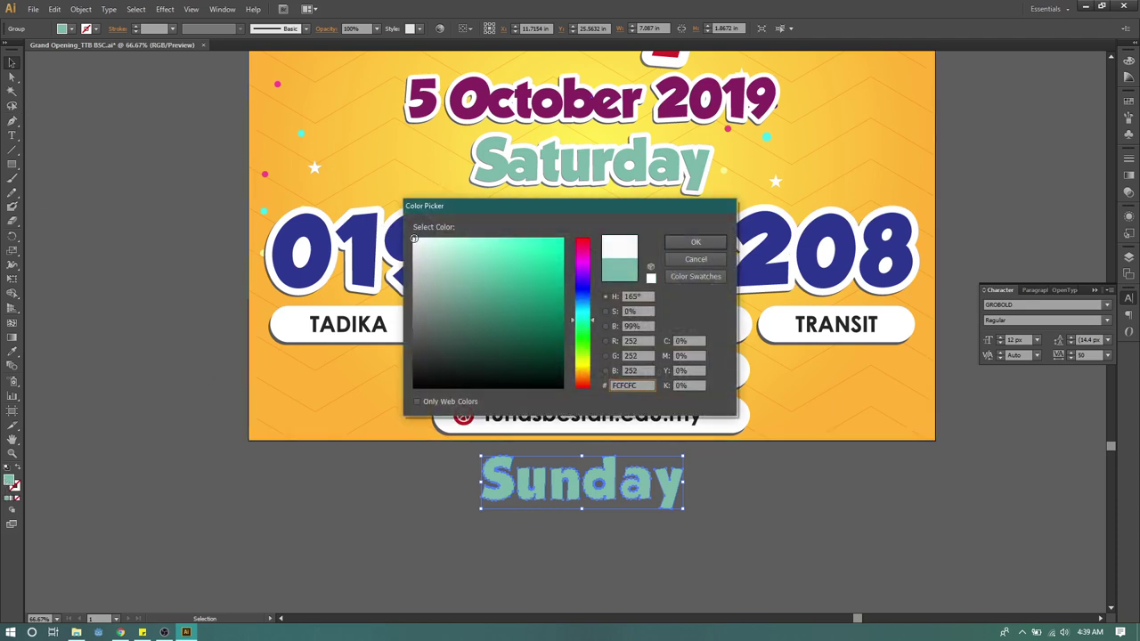
{"action": "left_click", "coordinate": [693, 242]}
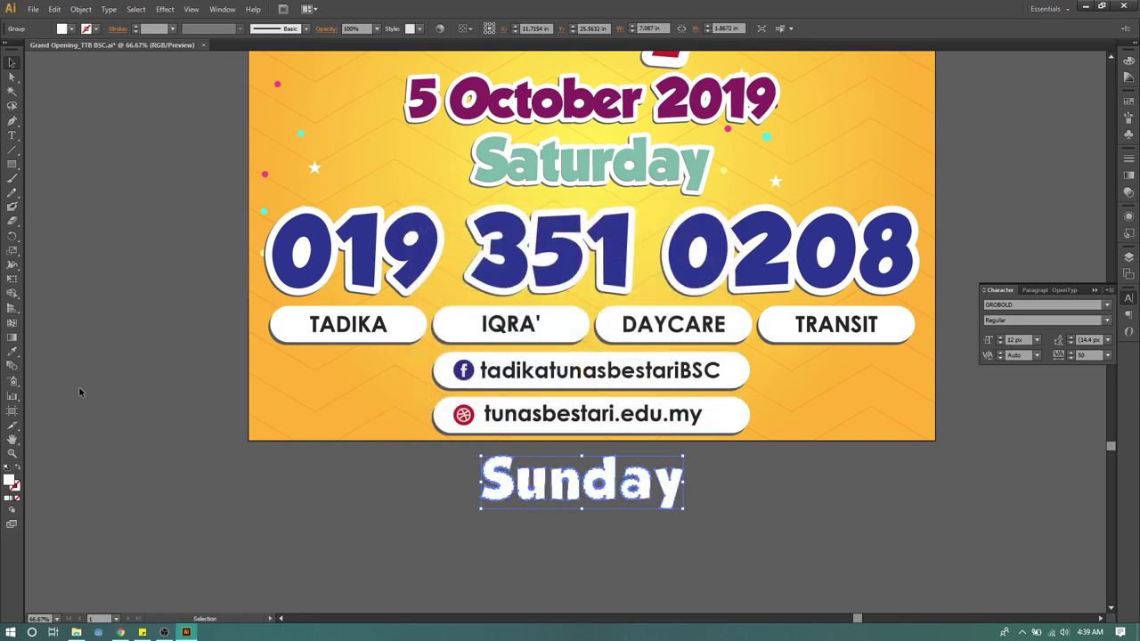
Give the white "Sunday" copy a white stroke with a weight of 35 px.
{"action": "left_click", "coordinate": [7, 466]}
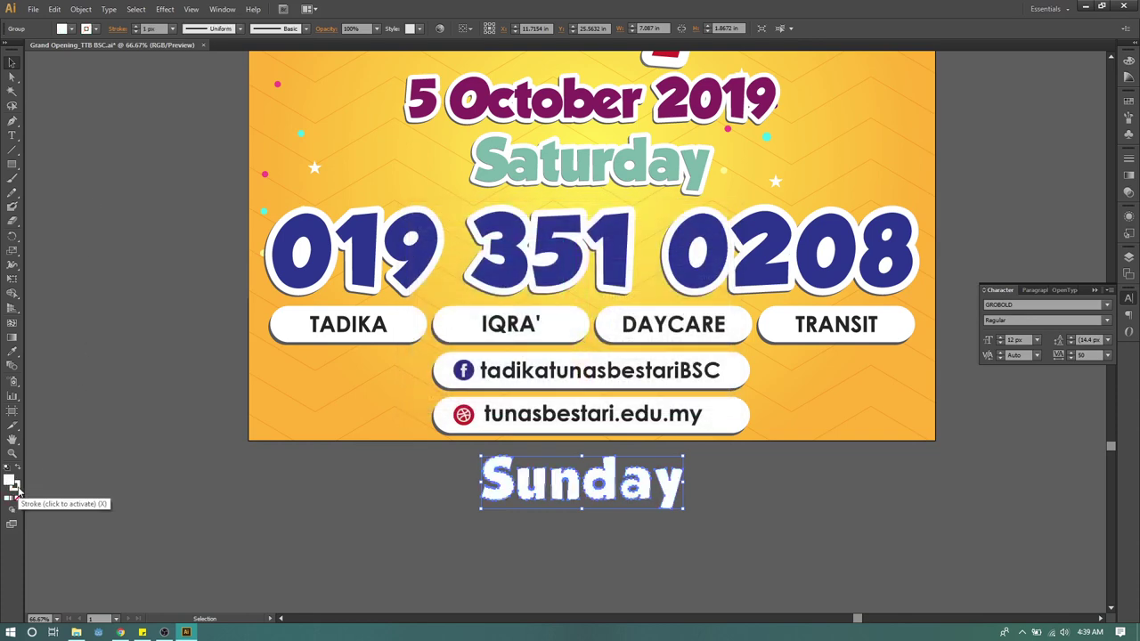
{"action": "left_click", "coordinate": [149, 28]}
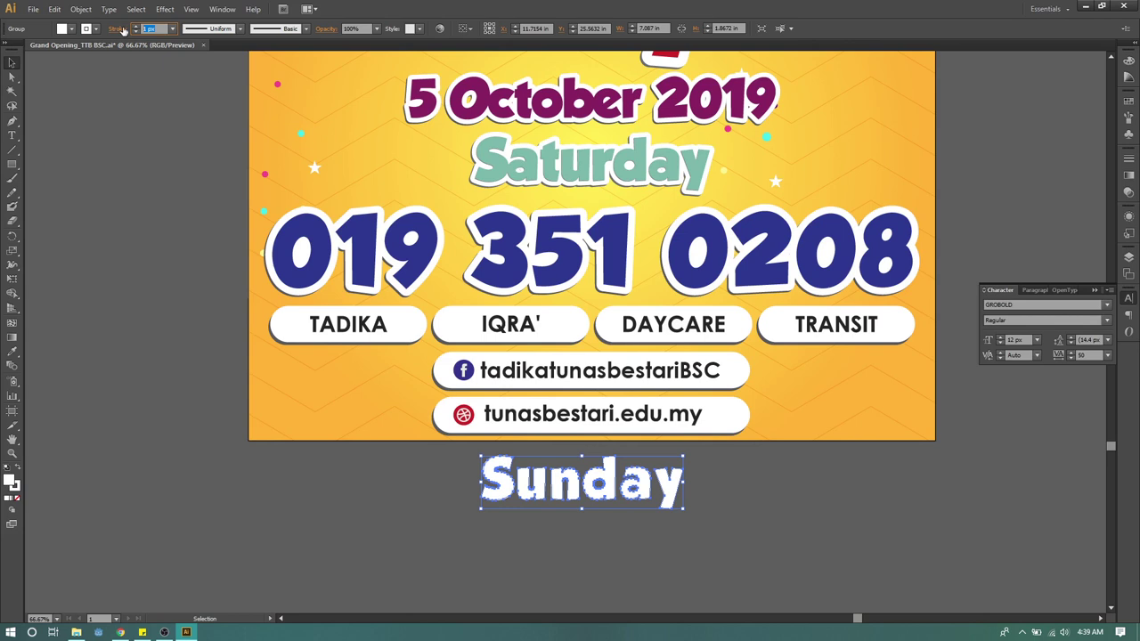
{"action": "key", "text": "Return"}
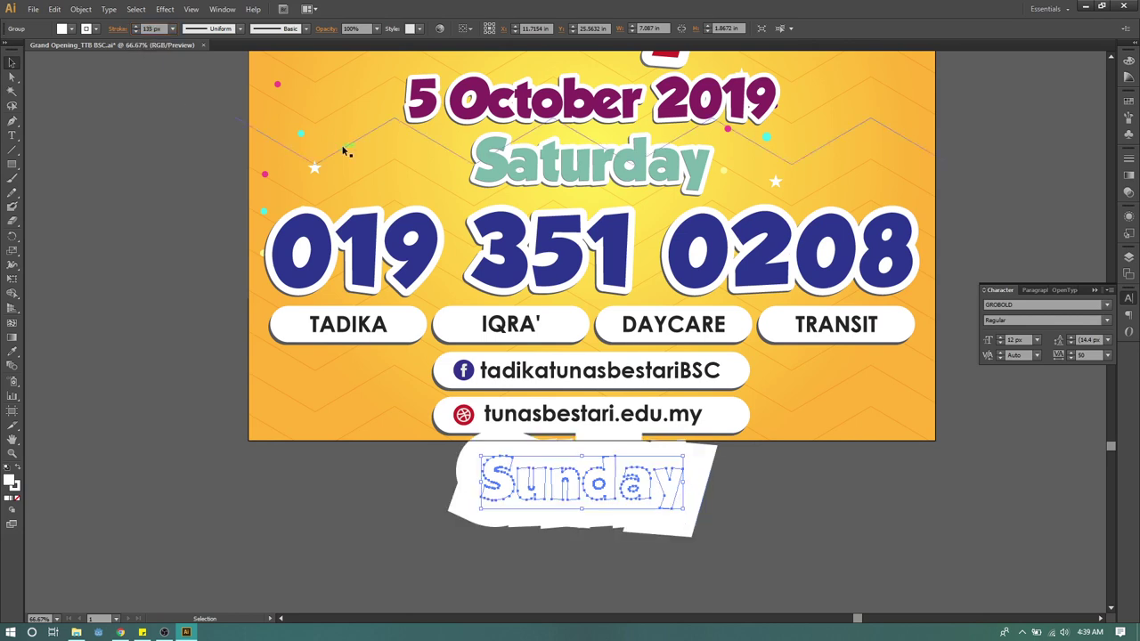
{"action": "left_click", "coordinate": [164, 29]}
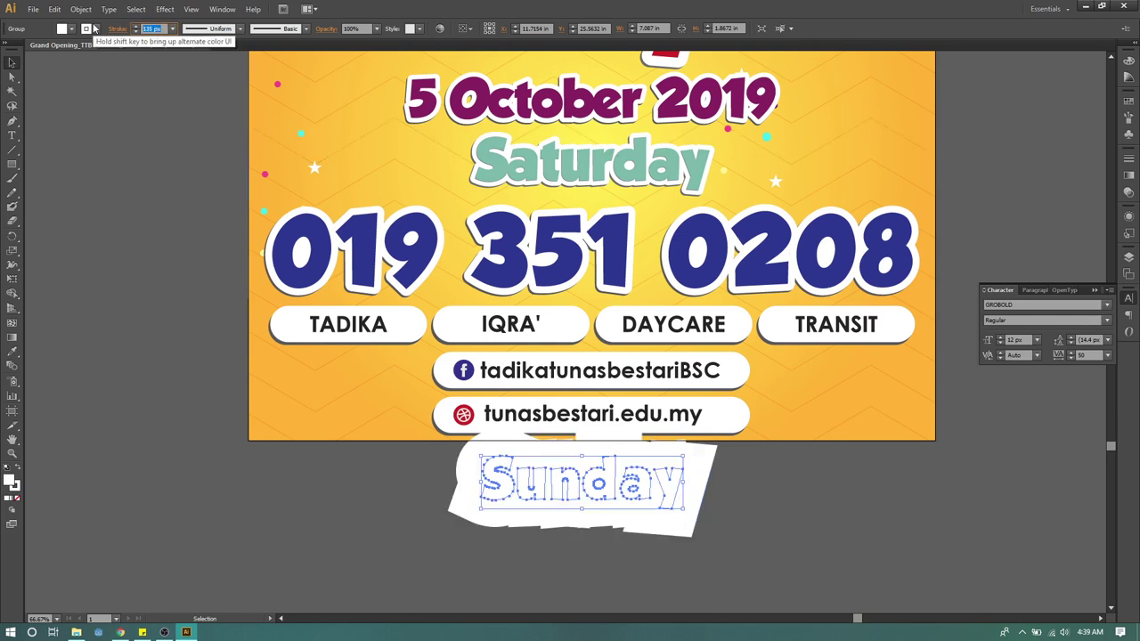
{"action": "type", "text": "35"}
{"action": "key", "text": "Return"}
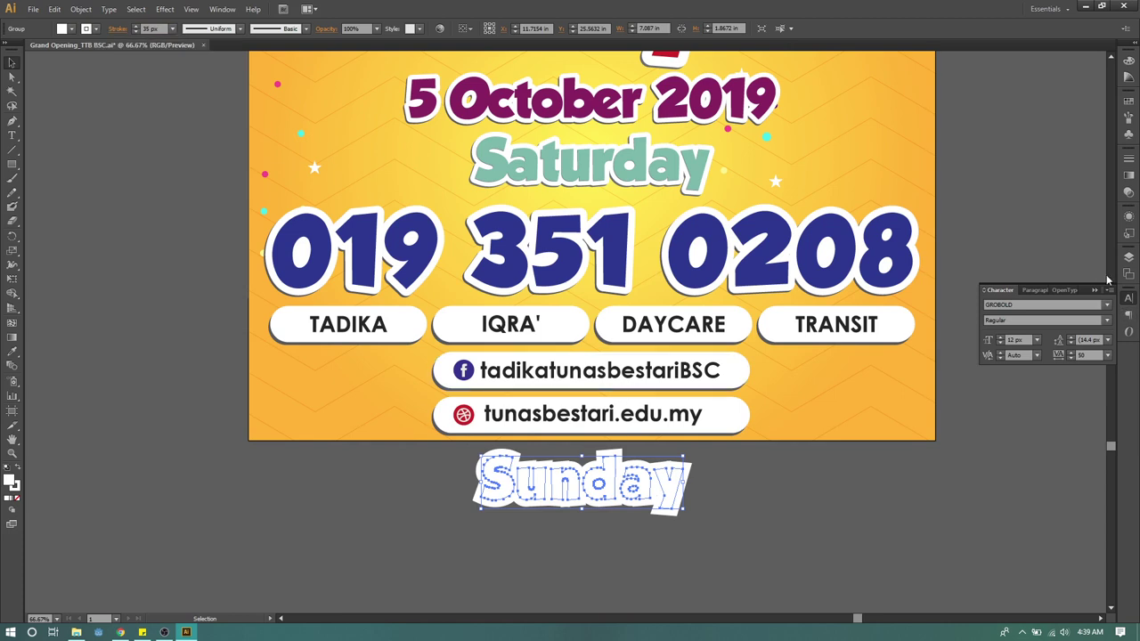
Set the white copy's stroke to round corner joins and send it behind the green "Sunday" lettering.
{"action": "left_click", "coordinate": [1130, 195]}
{"action": "left_click", "coordinate": [1128, 193]}
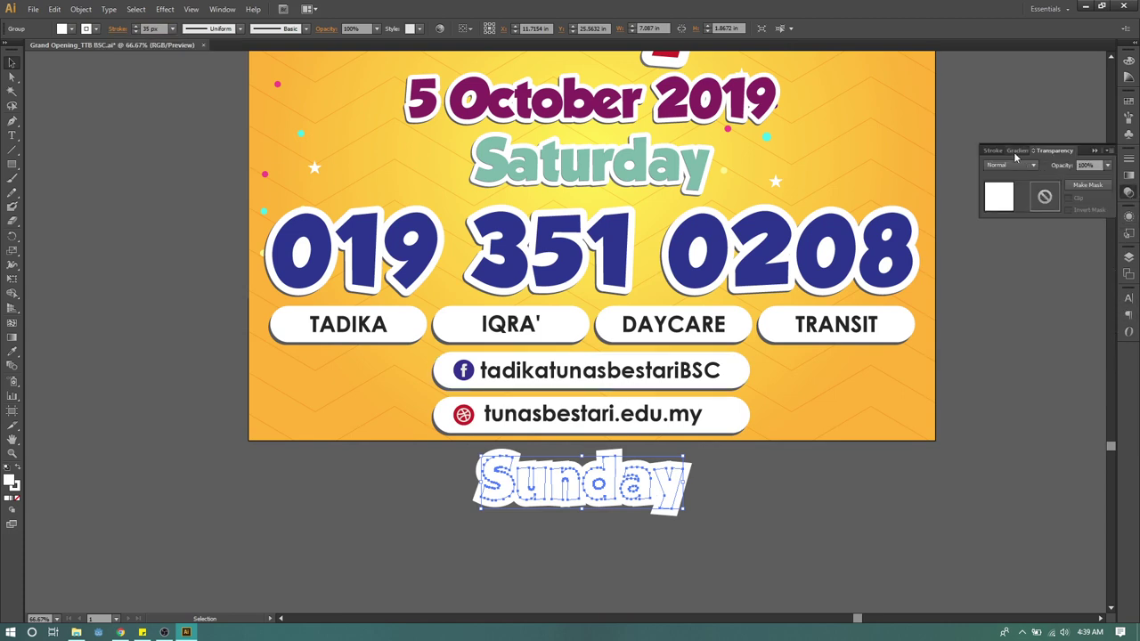
{"action": "left_click", "coordinate": [1020, 150]}
{"action": "left_click", "coordinate": [990, 150]}
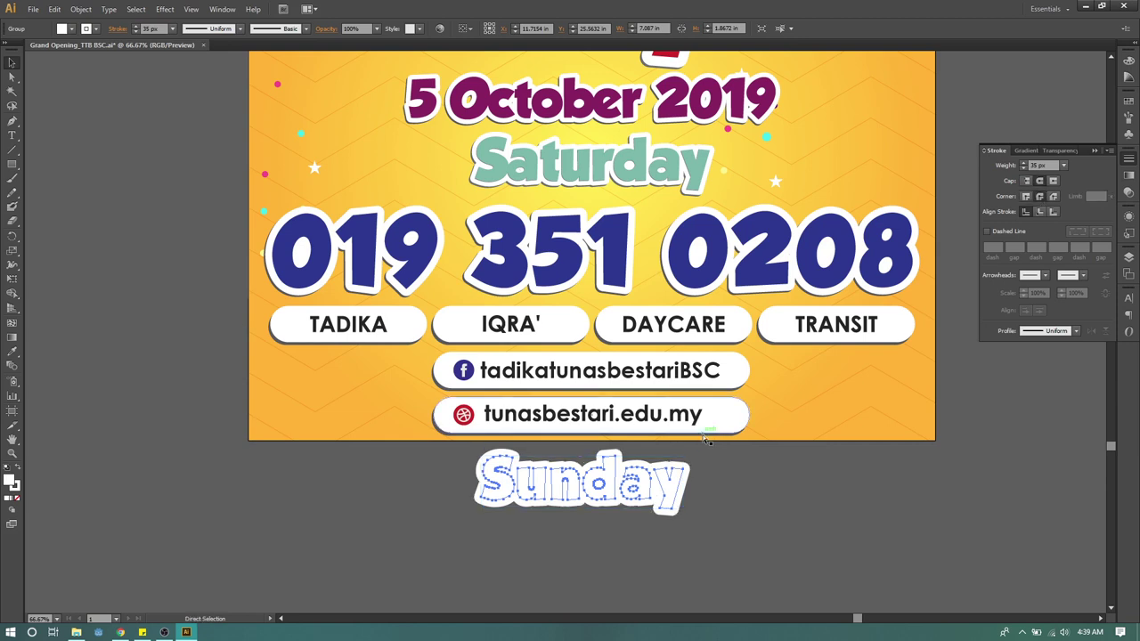
{"action": "key", "text": "ctrl+["}
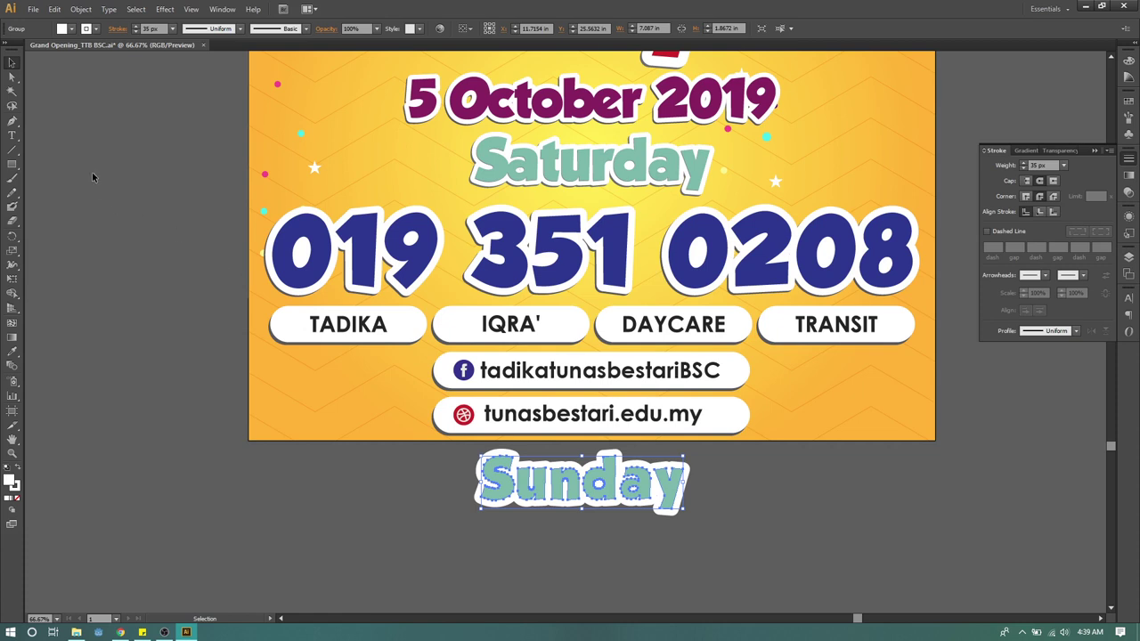
{"action": "left_click", "coordinate": [73, 137]}
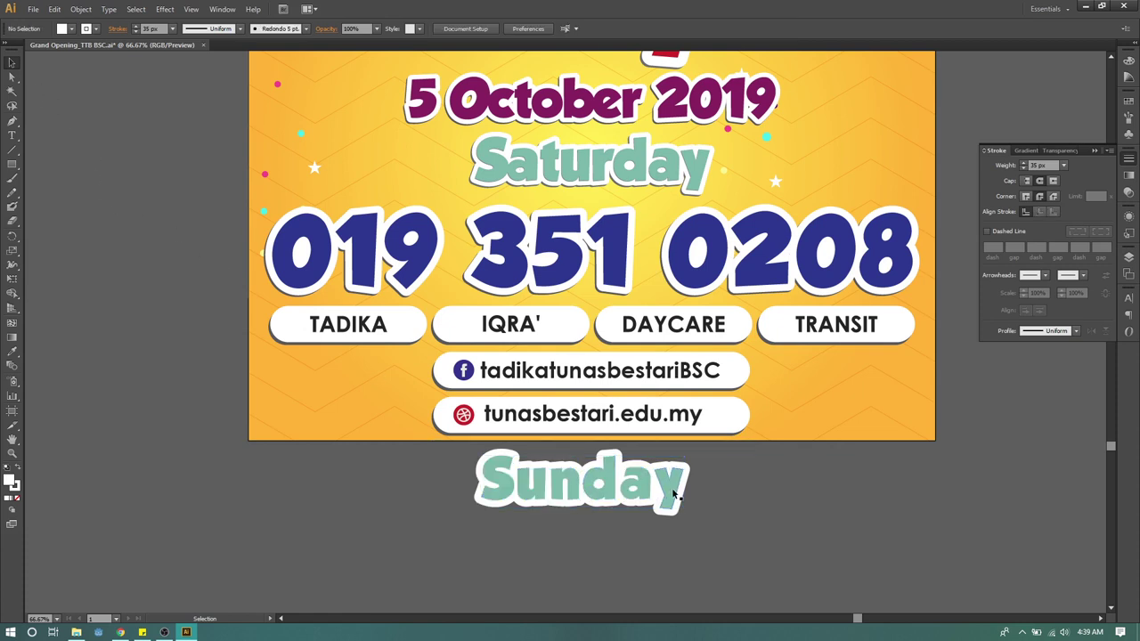
Lock the green "Sunday" lettering and reduce the white copy's stroke weight to 24 px.
{"action": "left_click", "coordinate": [610, 488]}
{"action": "key", "text": "ctrl+2"}
{"action": "left_click", "coordinate": [604, 484]}
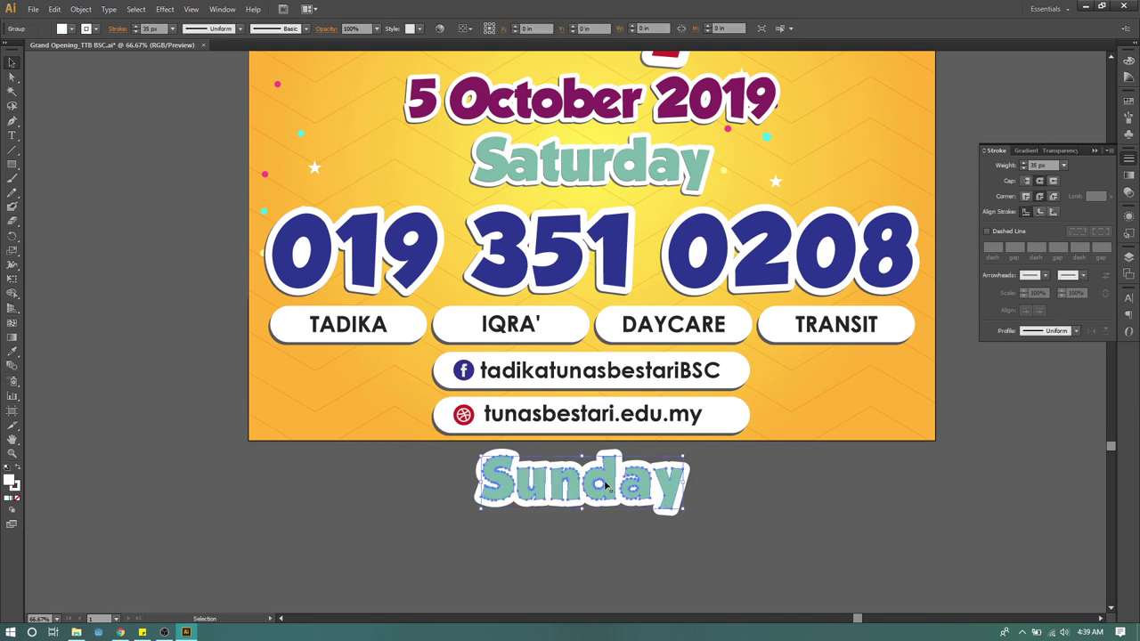
{"action": "left_click", "coordinate": [135, 32]}
{"action": "left_click", "coordinate": [135, 32]}
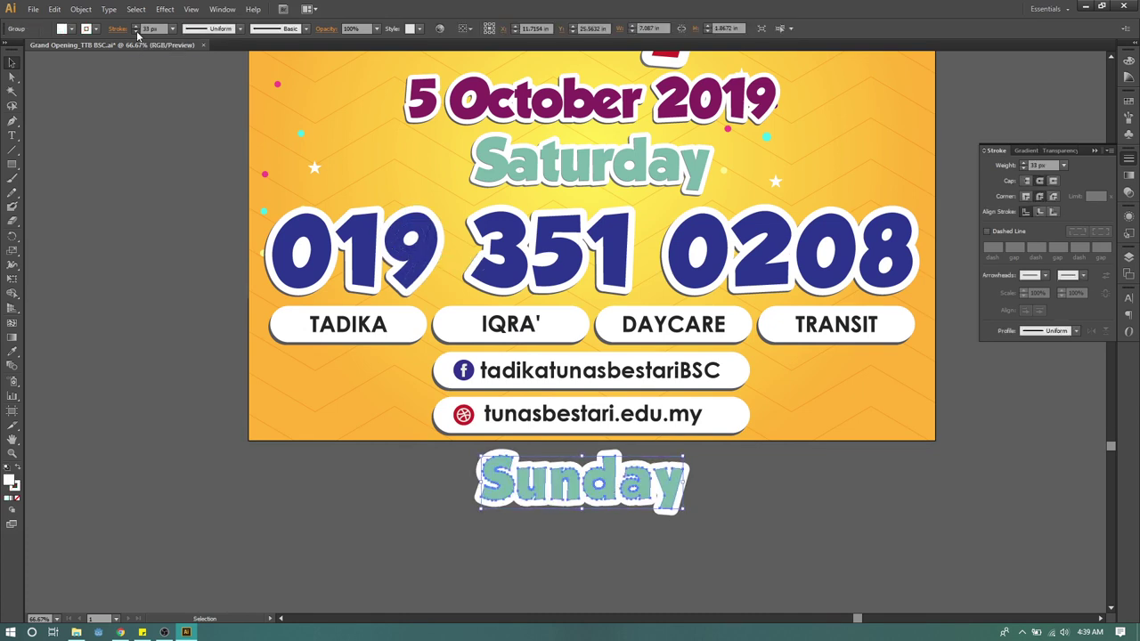
{"action": "left_click", "coordinate": [136, 32]}
{"action": "left_click", "coordinate": [135, 32]}
{"action": "left_click", "coordinate": [136, 32]}
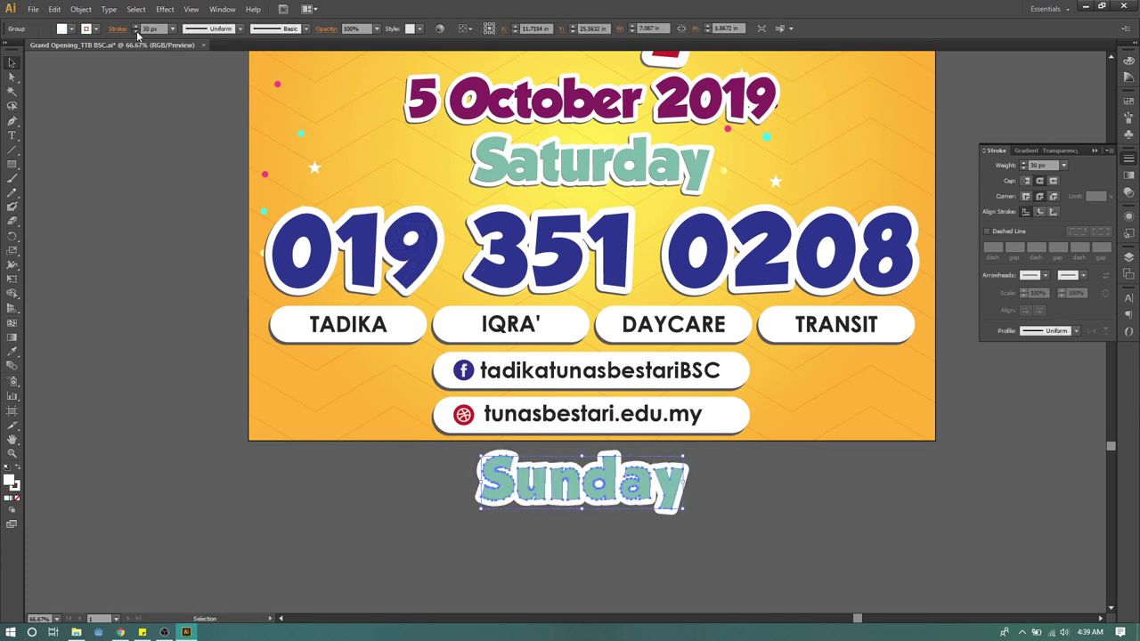
{"action": "left_click", "coordinate": [135, 32]}
{"action": "left_click", "coordinate": [136, 32]}
{"action": "left_click", "coordinate": [135, 32]}
{"action": "left_click", "coordinate": [136, 32]}
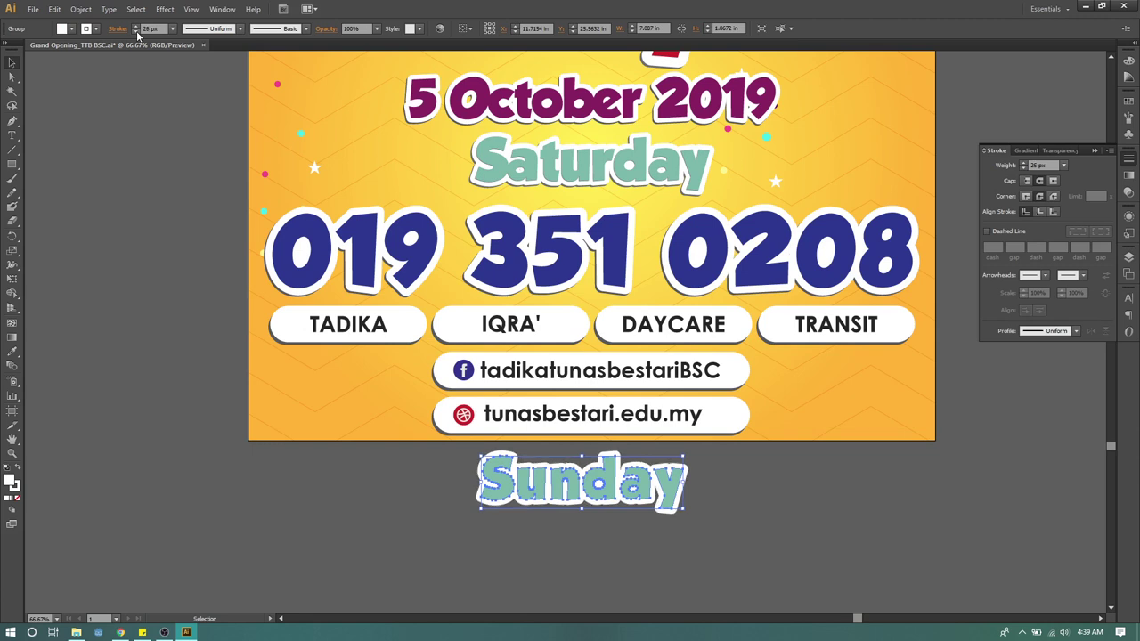
{"action": "left_click", "coordinate": [135, 32]}
{"action": "left_click", "coordinate": [136, 32]}
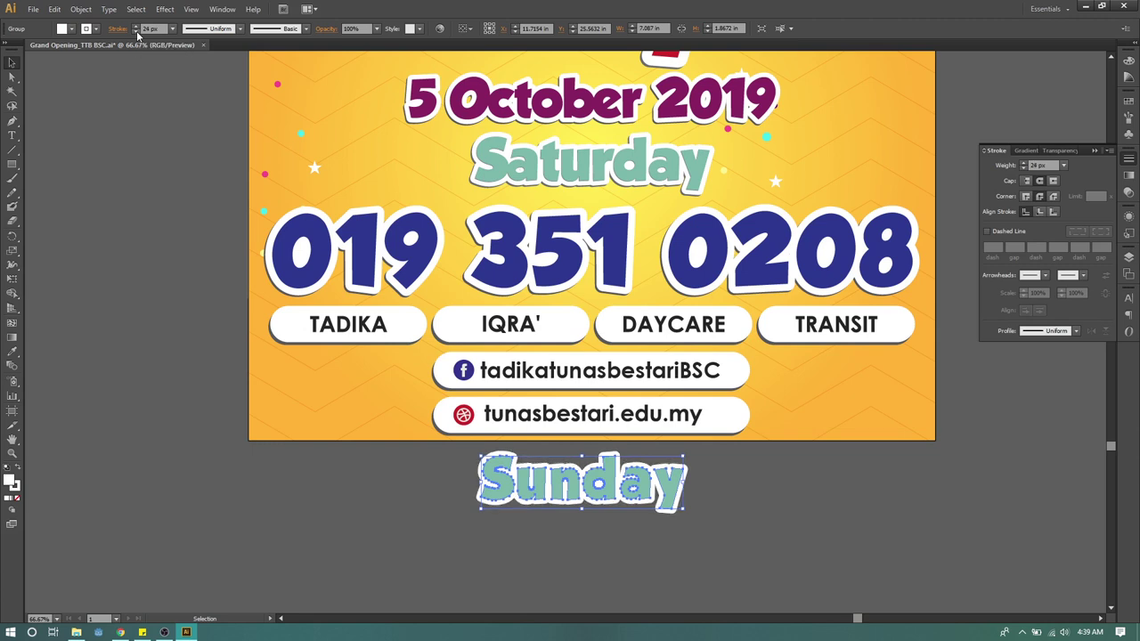
{"action": "left_click", "coordinate": [136, 229]}
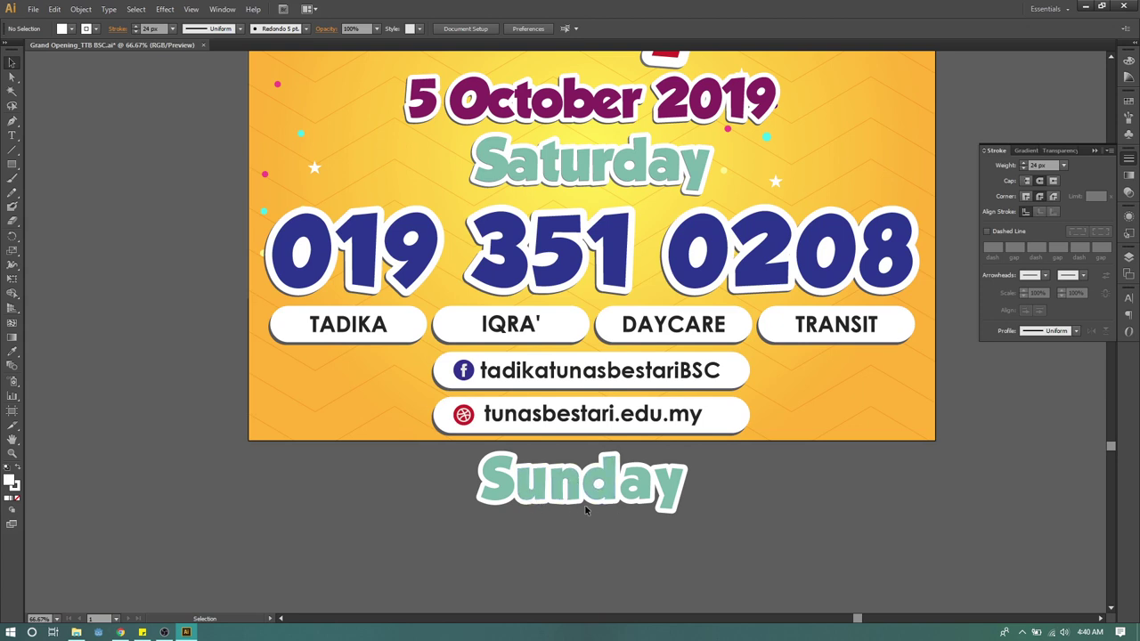
Move the white "Sunday" copy away from the green lettering, and undo the move.
{"action": "left_click", "coordinate": [507, 488]}
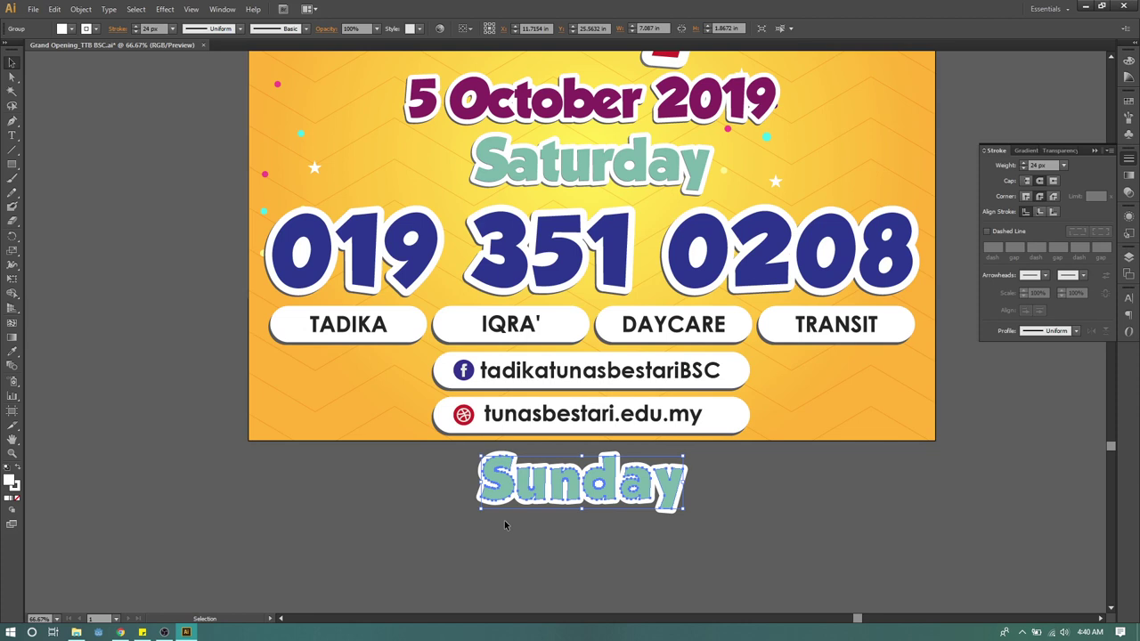
{"action": "left_click", "coordinate": [692, 505]}
{"action": "left_click", "coordinate": [670, 487]}
{"action": "left_click_drag", "start_coordinate": [538, 483], "coordinate": [608, 510]}
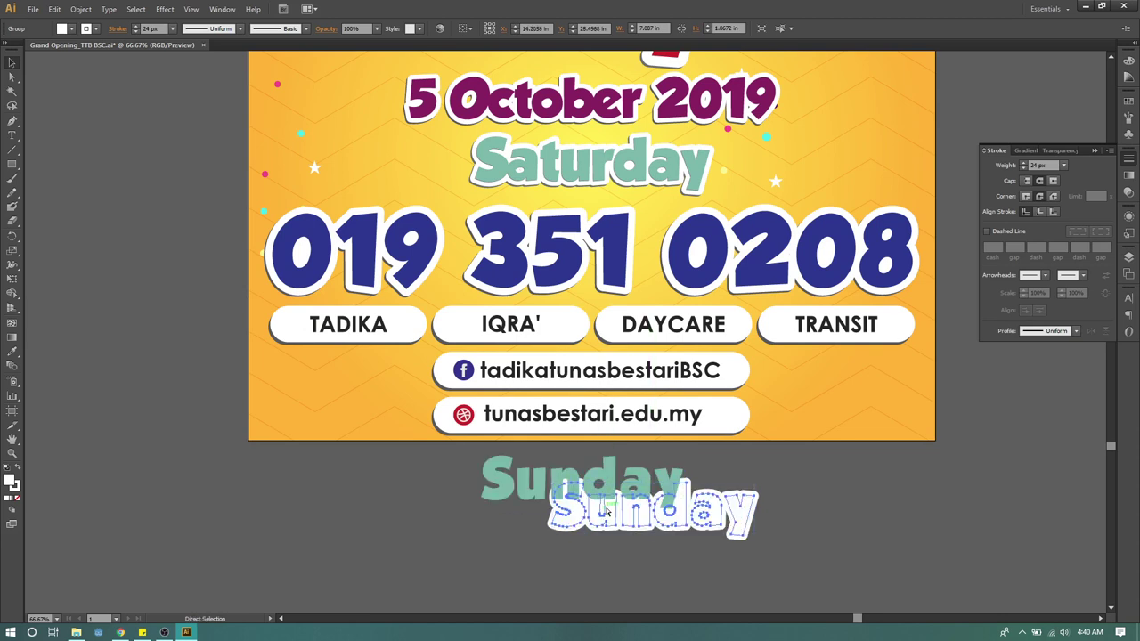
{"action": "key", "text": "ctrl+z"}
Expand the fill and stroke of the white "Sunday" copy into outlined shapes.
{"action": "left_click", "coordinate": [109, 9]}
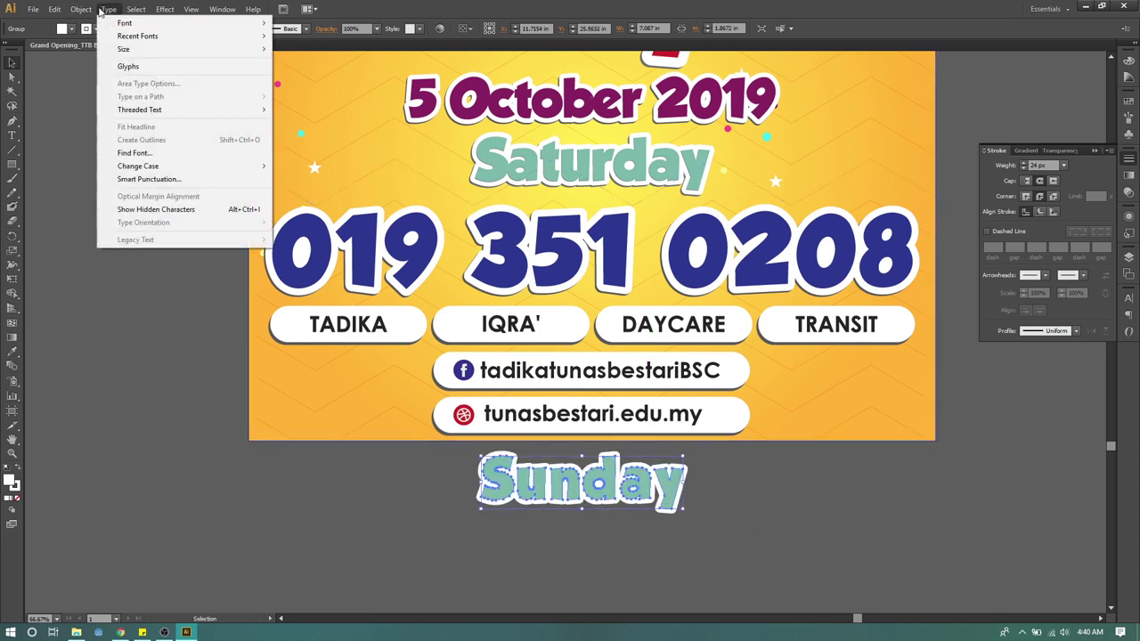
{"action": "left_click", "coordinate": [89, 8]}
{"action": "left_click", "coordinate": [109, 9]}
{"action": "left_click", "coordinate": [80, 9]}
{"action": "left_click", "coordinate": [80, 9]}
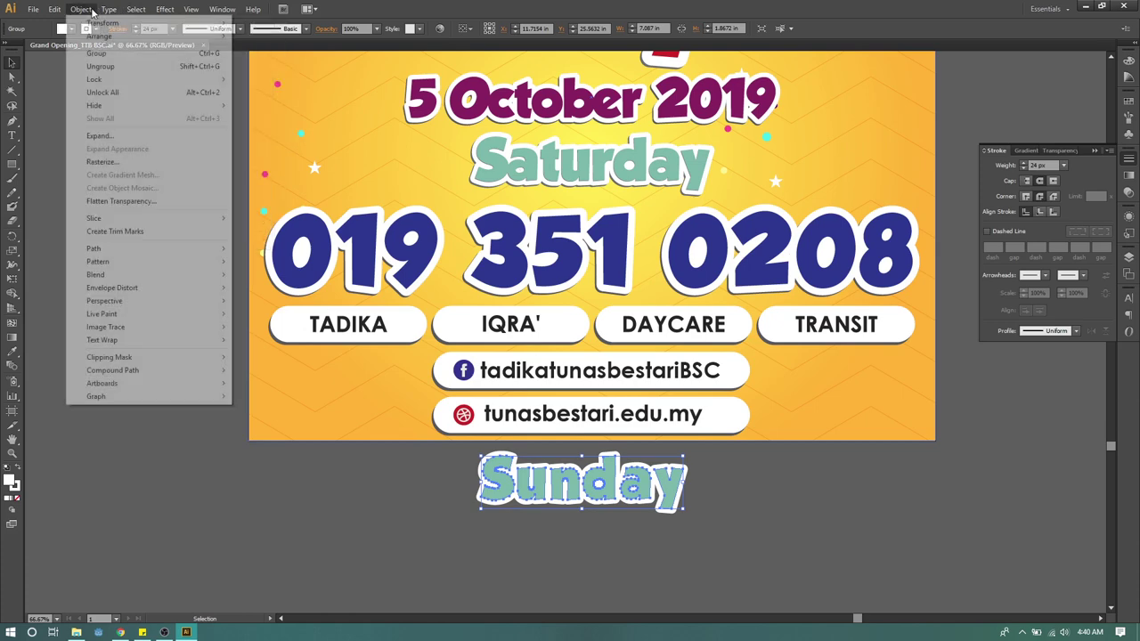
{"action": "left_click", "coordinate": [99, 136]}
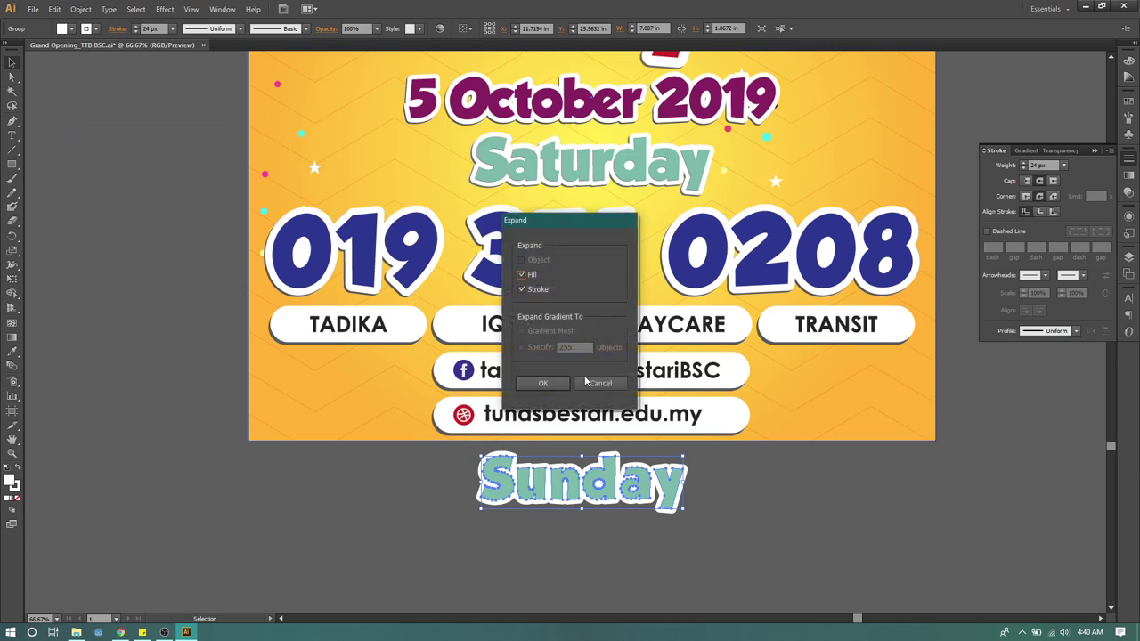
{"action": "left_click", "coordinate": [539, 381]}
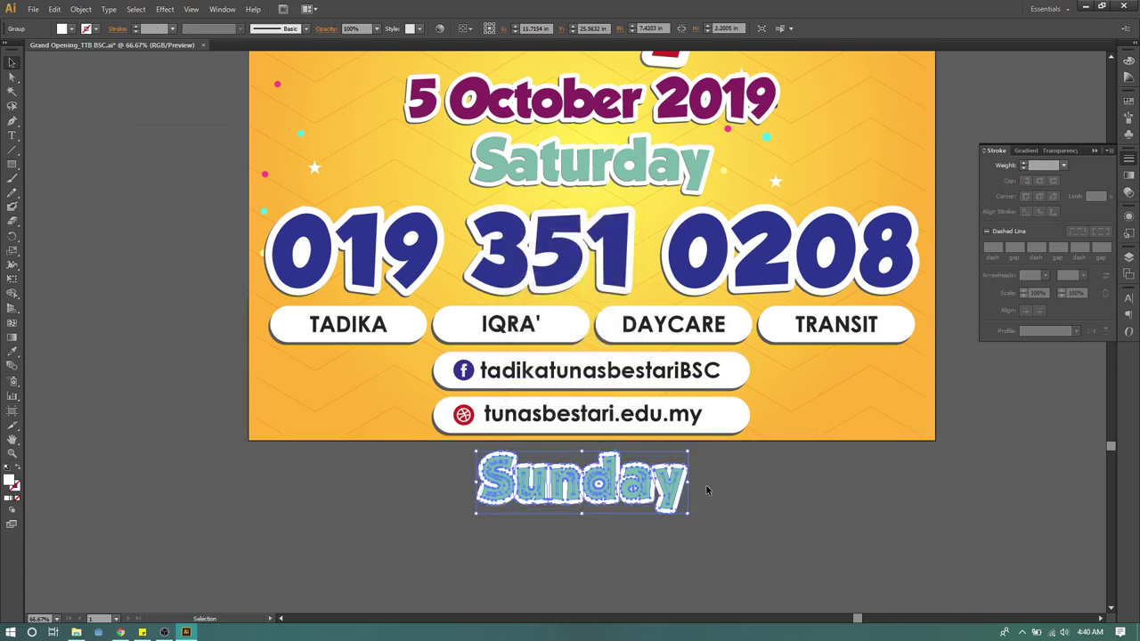
Remove the stray anchor points inside the counter of the "d" in the white "Sunday" outline.
{"action": "scroll", "coordinate": [655, 542], "scroll_direction": "up", "scroll_amount": 4}
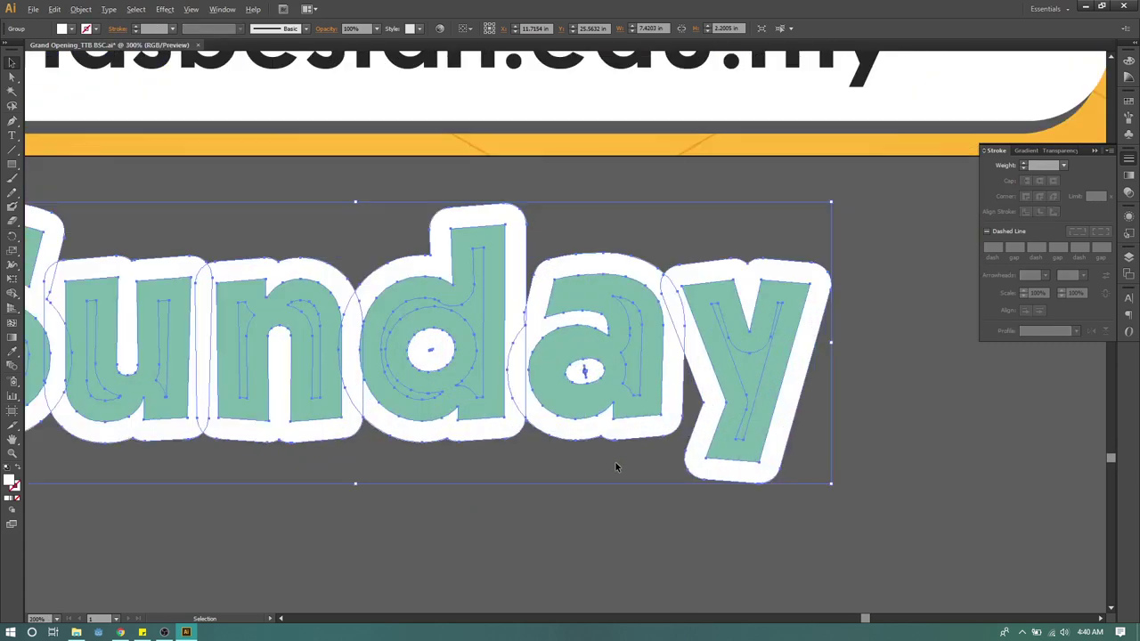
{"action": "left_click", "coordinate": [608, 504]}
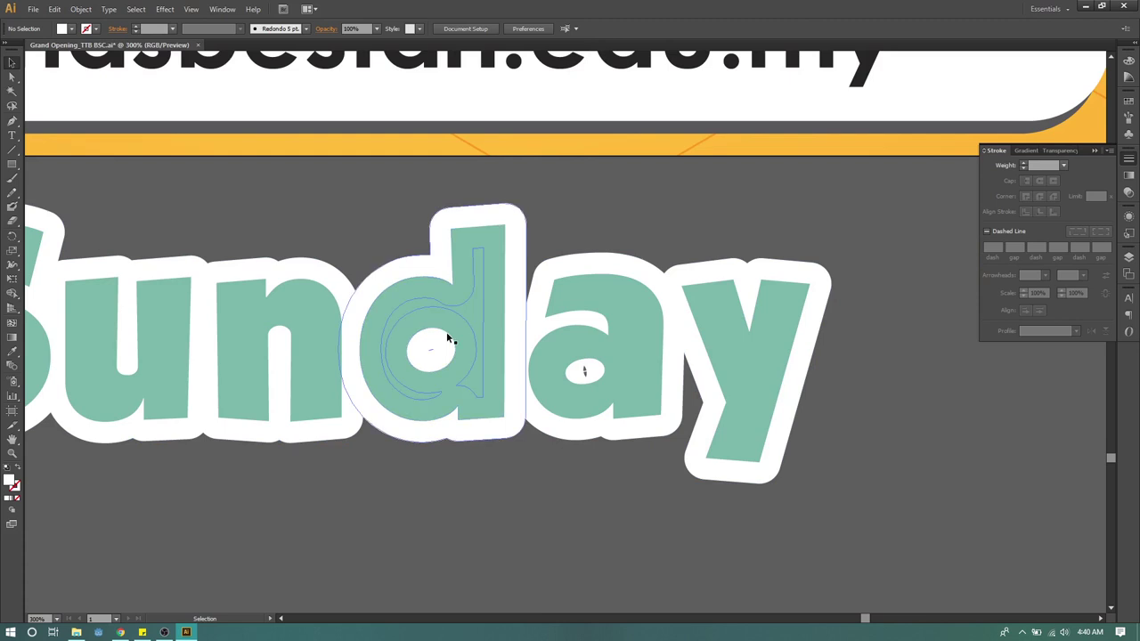
{"action": "left_click", "coordinate": [444, 342]}
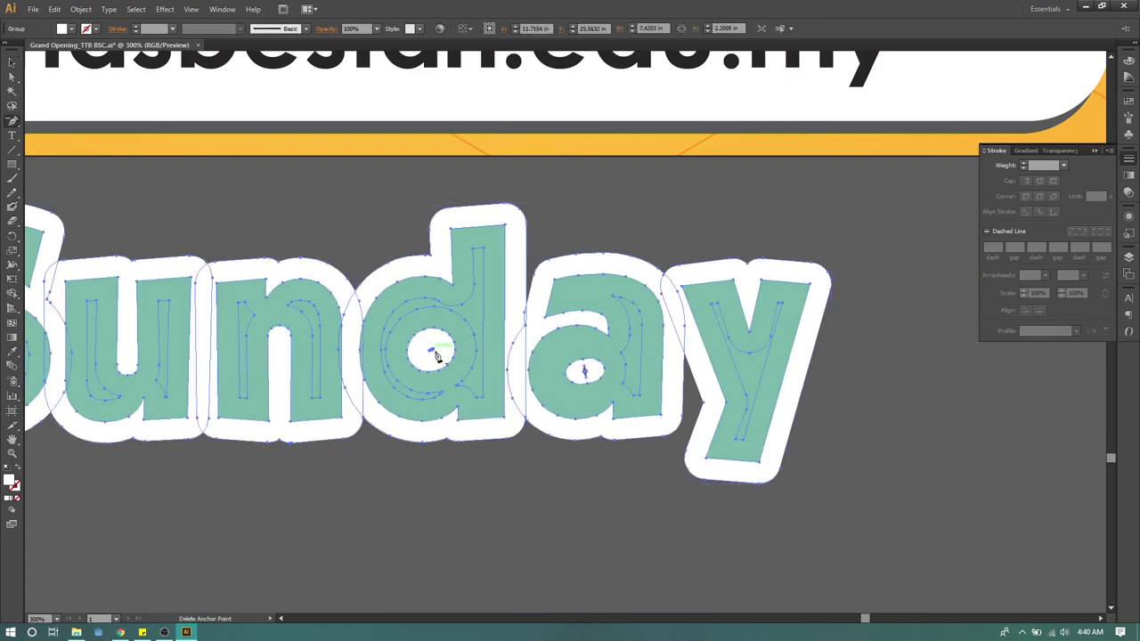
{"action": "key", "text": "minus"}
{"action": "scroll", "coordinate": [433, 346], "scroll_direction": "up", "scroll_amount": 5}
{"action": "left_click", "coordinate": [428, 340]}
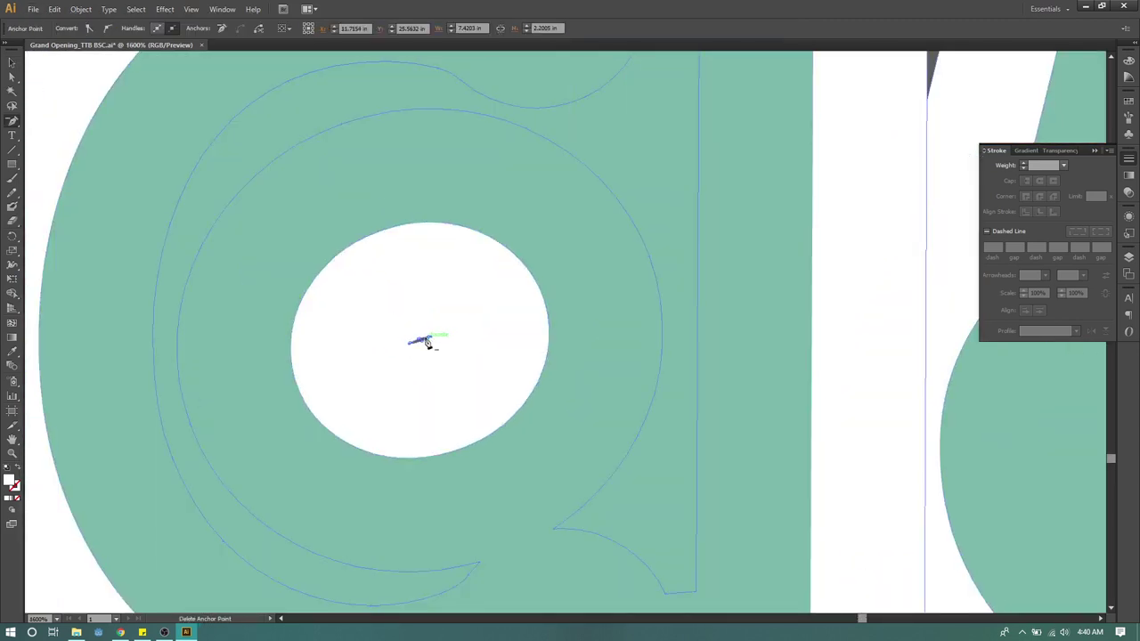
{"action": "left_click", "coordinate": [421, 341]}
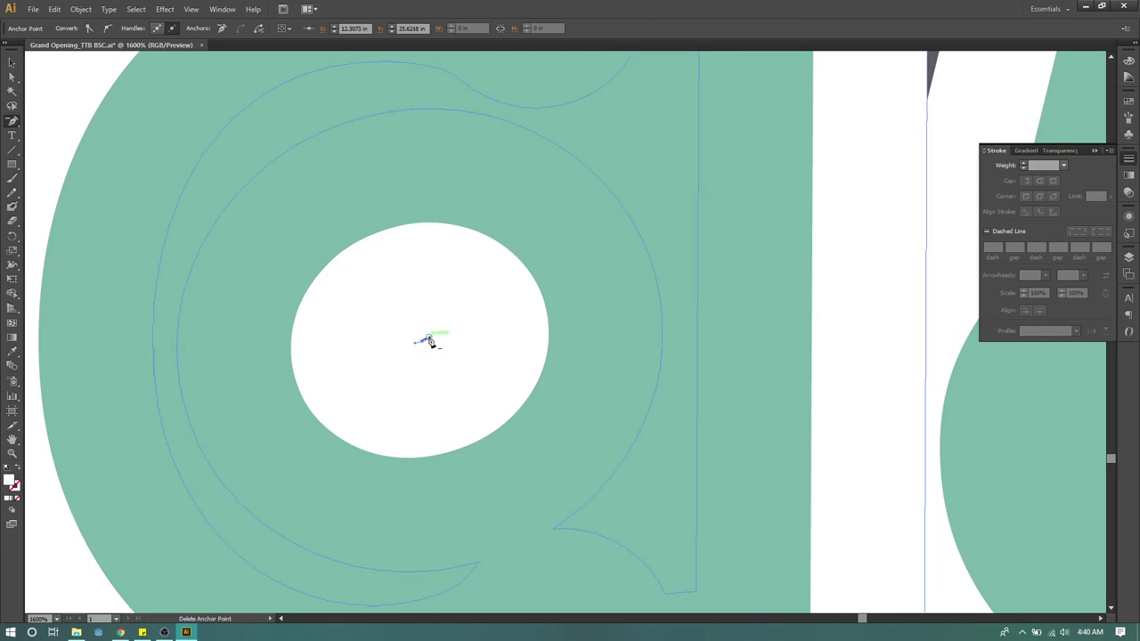
{"action": "left_click", "coordinate": [428, 343]}
{"action": "key", "text": "Delete"}
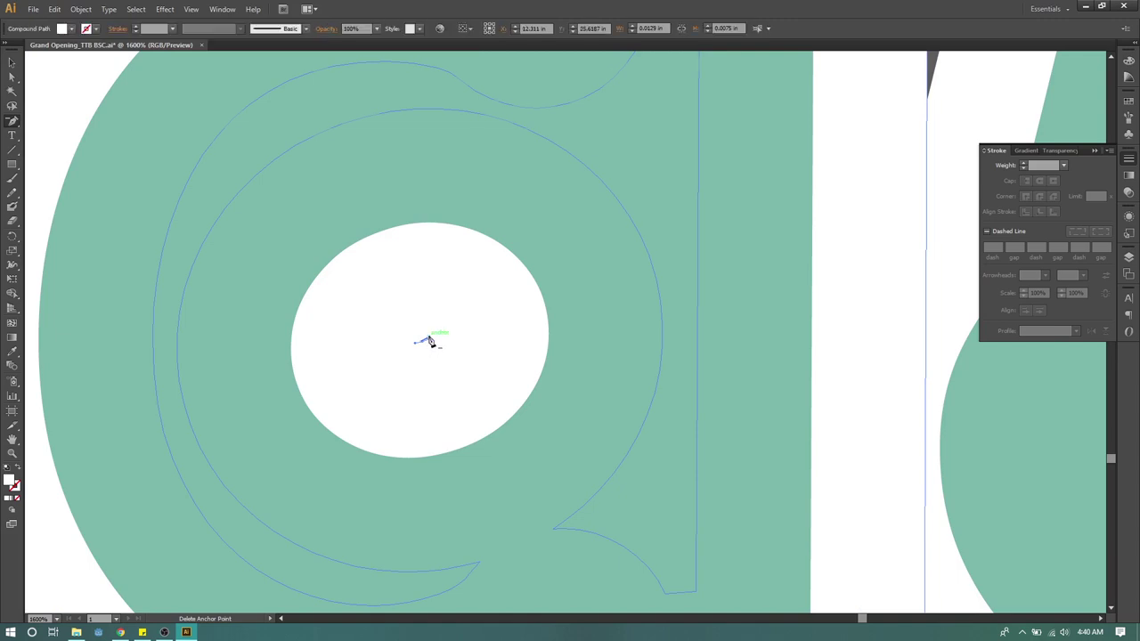
Remove the leftover gap shapes inside the counter of the "a" in the white "Sunday" outline.
{"action": "scroll", "coordinate": [534, 394], "scroll_direction": "down", "scroll_amount": 4}
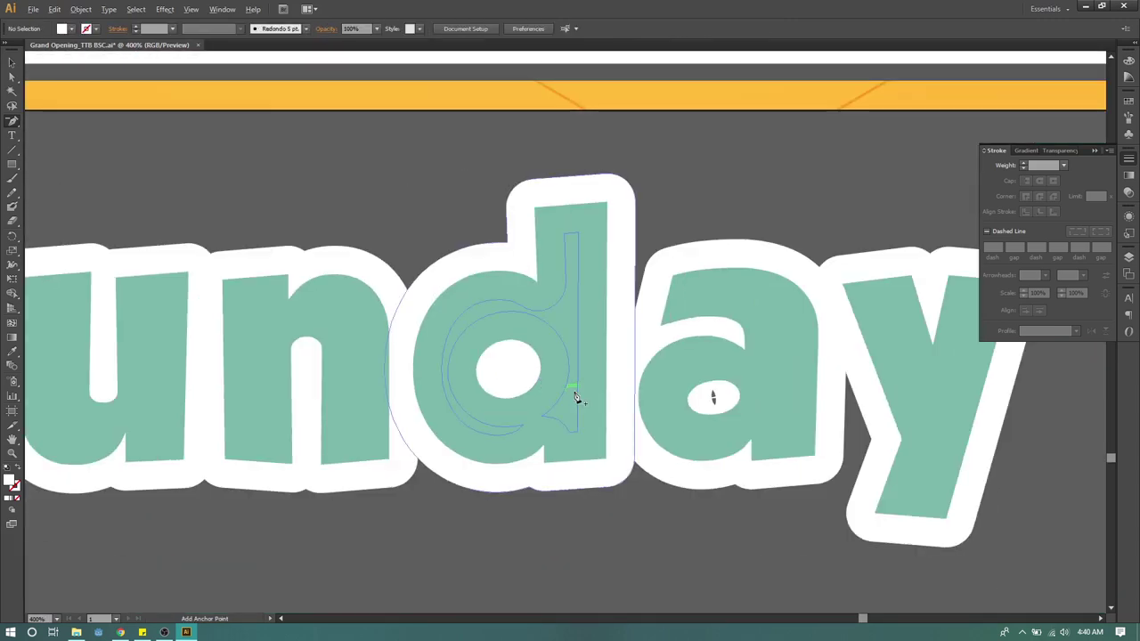
{"action": "scroll", "coordinate": [623, 361], "scroll_direction": "up", "scroll_amount": 3}
{"action": "scroll", "coordinate": [594, 356], "scroll_direction": "up", "scroll_amount": 1}
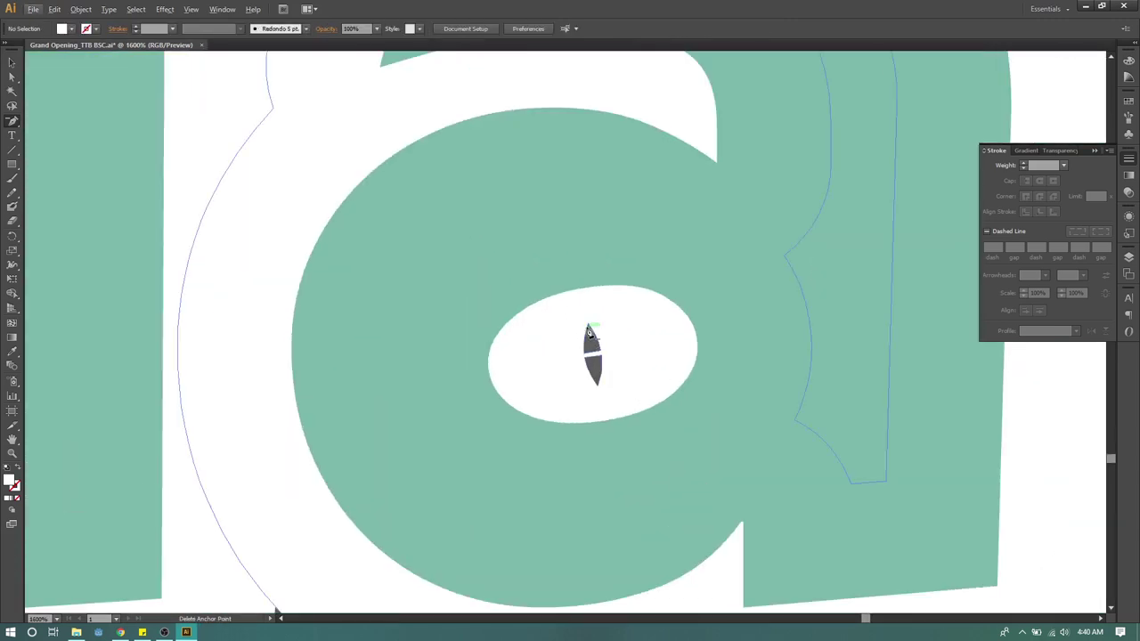
{"action": "left_click", "coordinate": [591, 345]}
{"action": "key", "text": "Delete"}
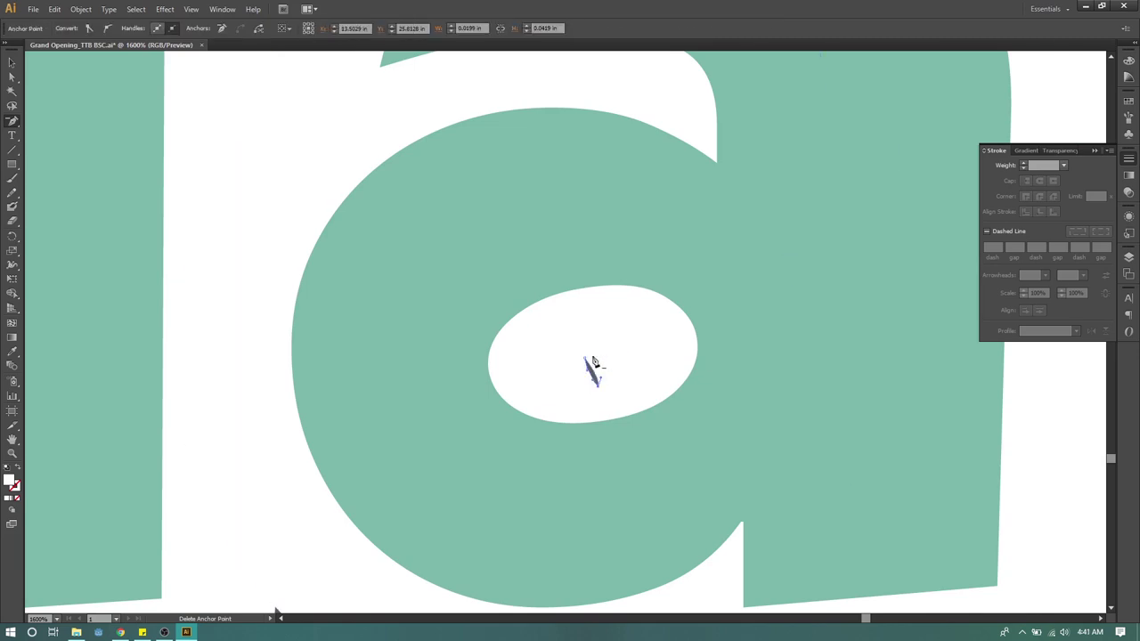
{"action": "scroll", "coordinate": [599, 392], "scroll_direction": "down", "scroll_amount": 8}
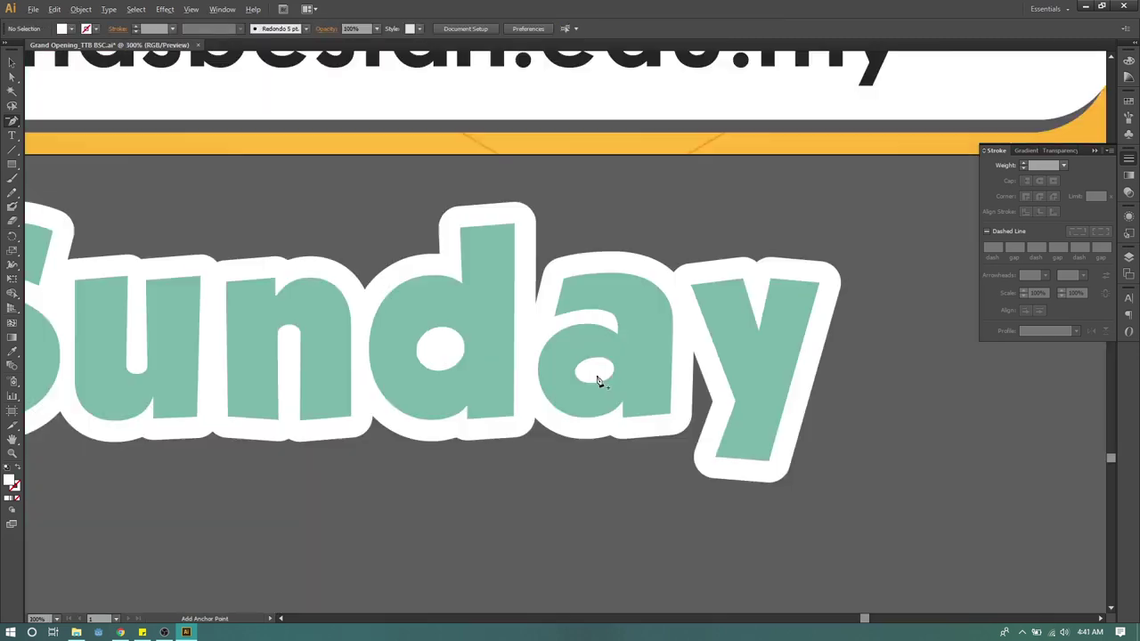
Duplicate the white "Sunday" outline in place and fill the copy with grey sampled from the "Saturday" shadow.
{"action": "left_click", "coordinate": [11, 65]}
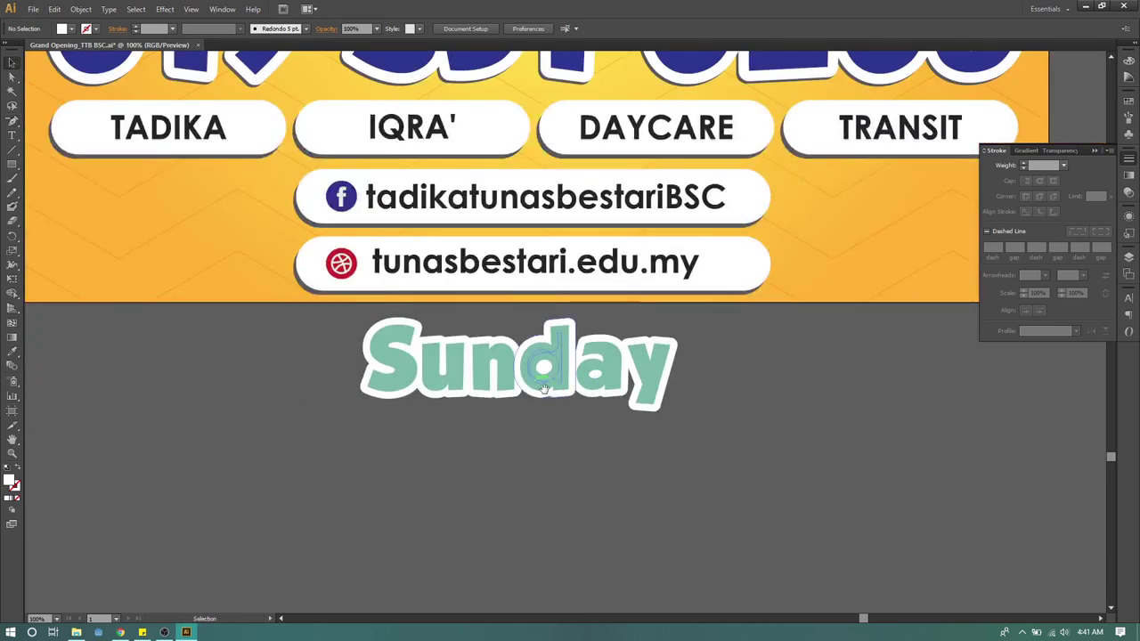
{"action": "left_click_drag", "start_coordinate": [543, 359], "coordinate": [594, 412]}
{"action": "left_click", "coordinate": [628, 399]}
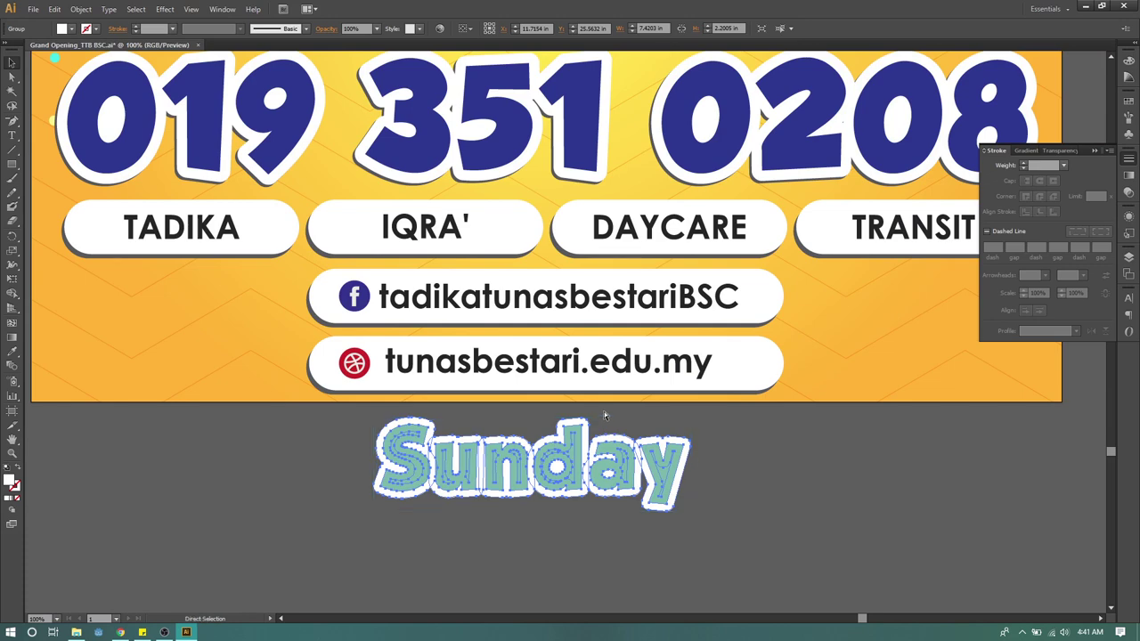
{"action": "left_click_drag", "start_coordinate": [517, 149], "coordinate": [501, 340]}
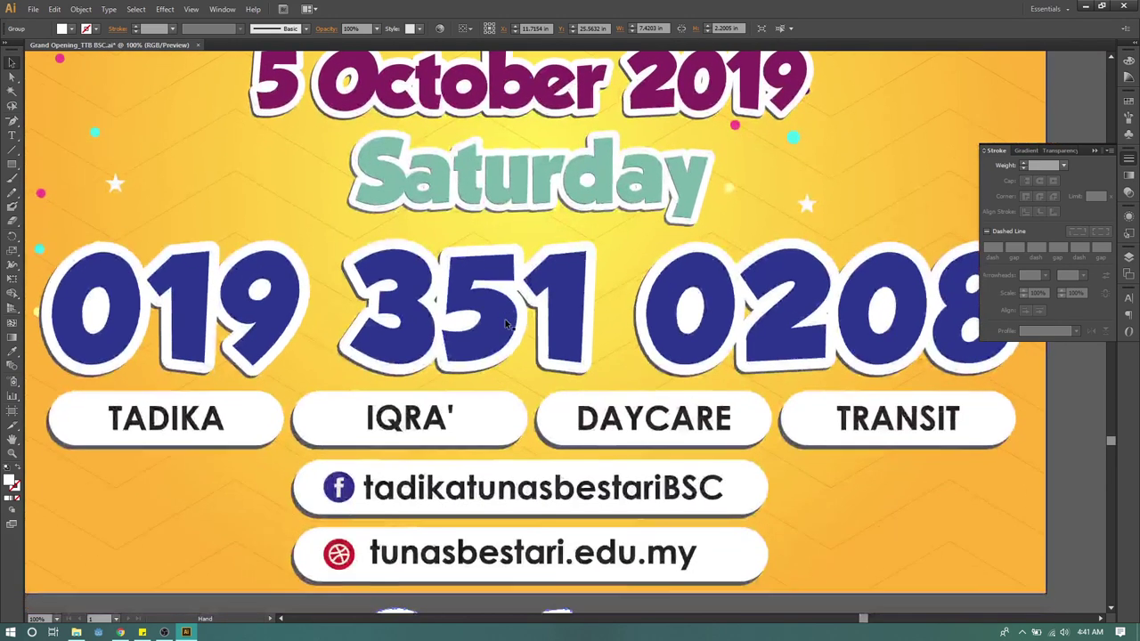
{"action": "scroll", "coordinate": [356, 236], "scroll_direction": "up", "scroll_amount": 5}
{"action": "key", "text": "i"}
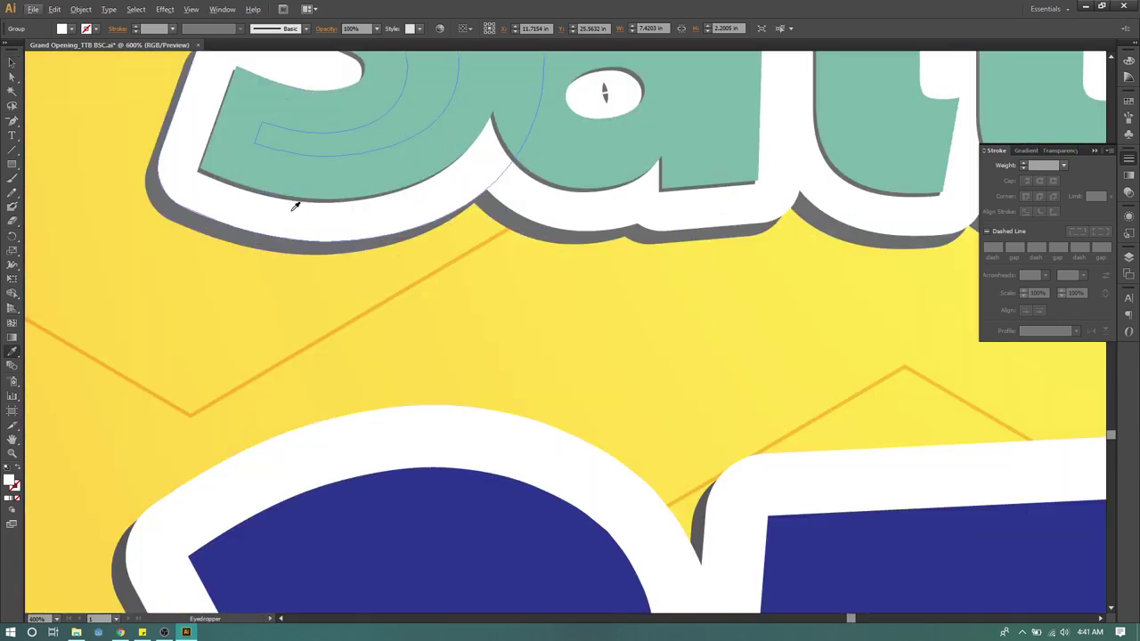
{"action": "left_click", "coordinate": [277, 241]}
{"action": "left_click", "coordinate": [12, 62]}
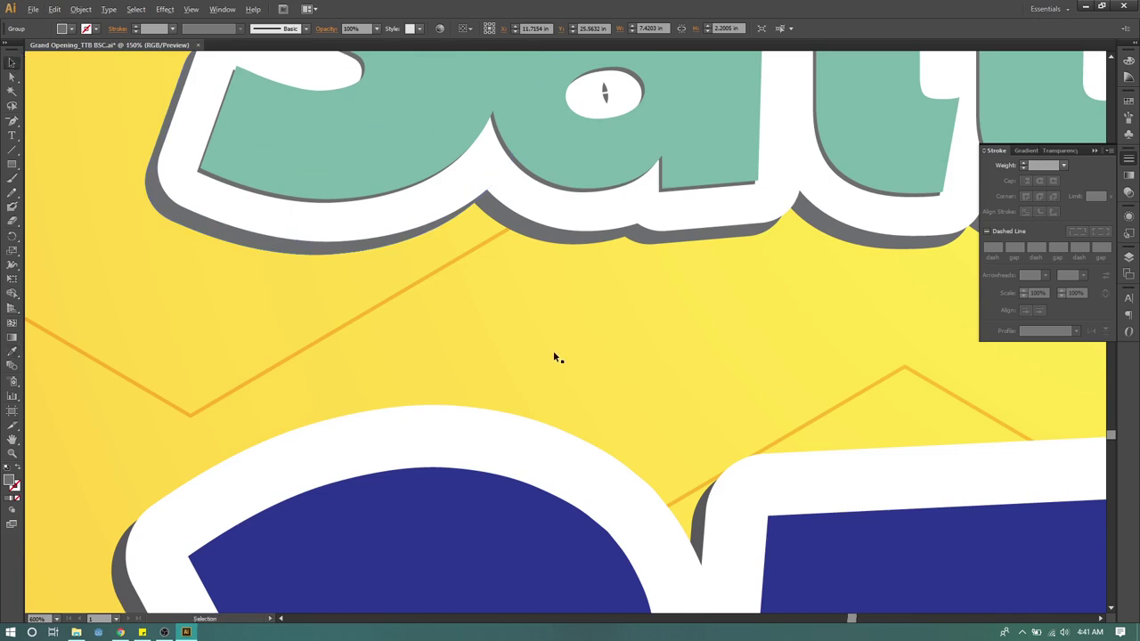
Send the grey copy behind the white "Sunday" outline and nudge it three steps left and one step down as a shadow.
{"action": "scroll", "coordinate": [558, 356], "scroll_direction": "down", "scroll_amount": 6}
{"action": "left_click_drag", "start_coordinate": [652, 492], "coordinate": [605, 183]}
{"action": "scroll", "coordinate": [563, 317], "scroll_direction": "up", "scroll_amount": 2}
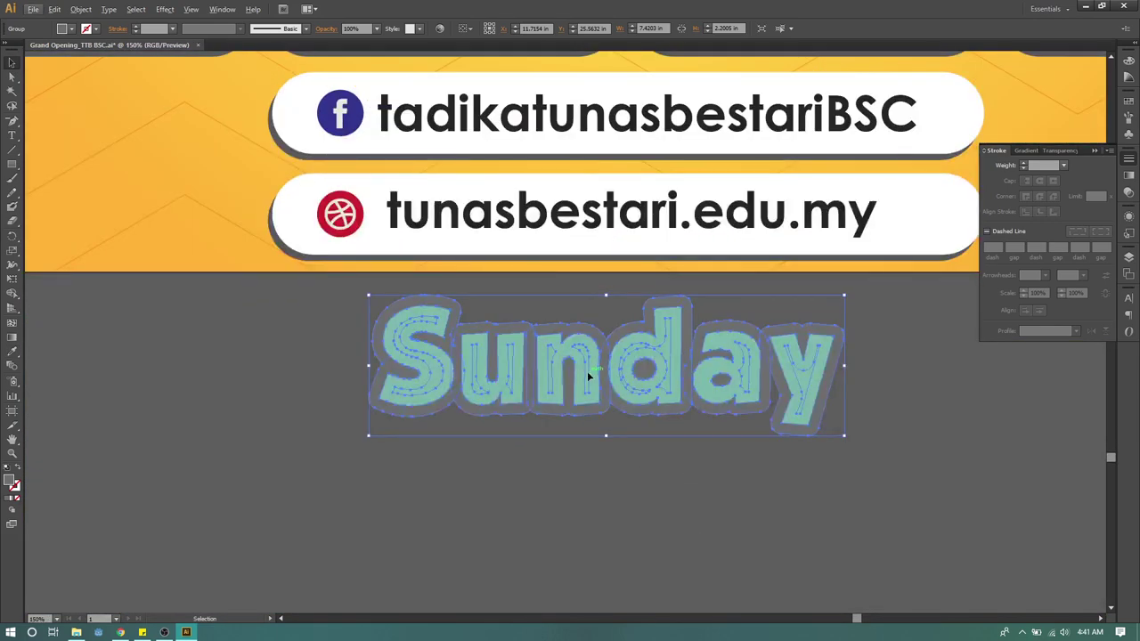
{"action": "key", "text": "ctrl+["}
{"action": "key", "text": "Left"}
{"action": "key", "text": "Left"}
{"action": "key", "text": "Left"}
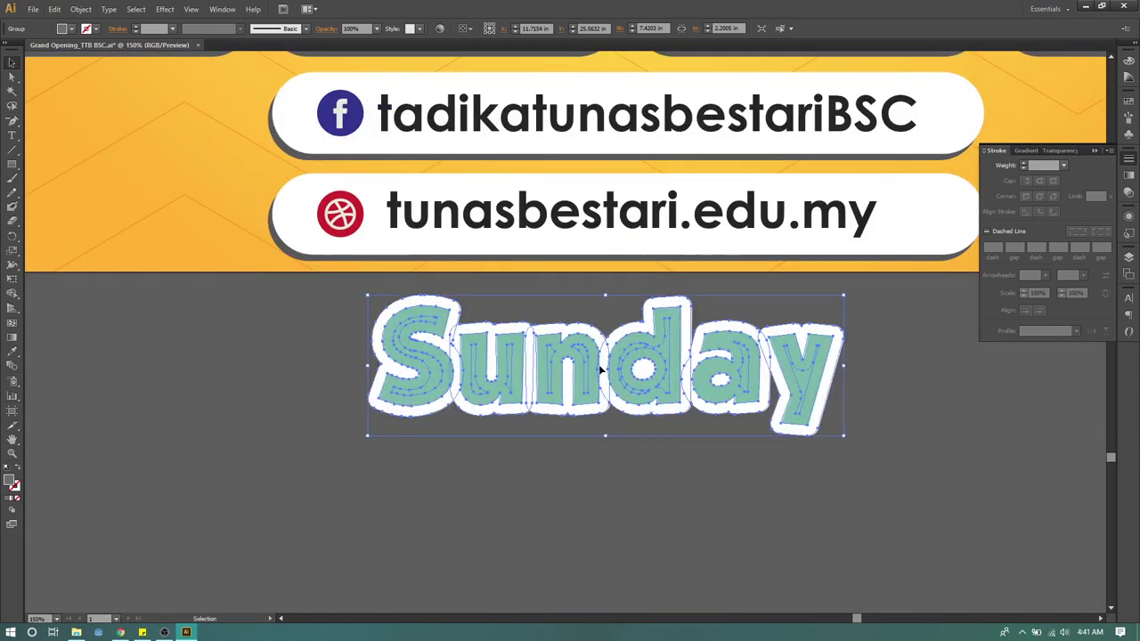
{"action": "key", "text": "Down"}
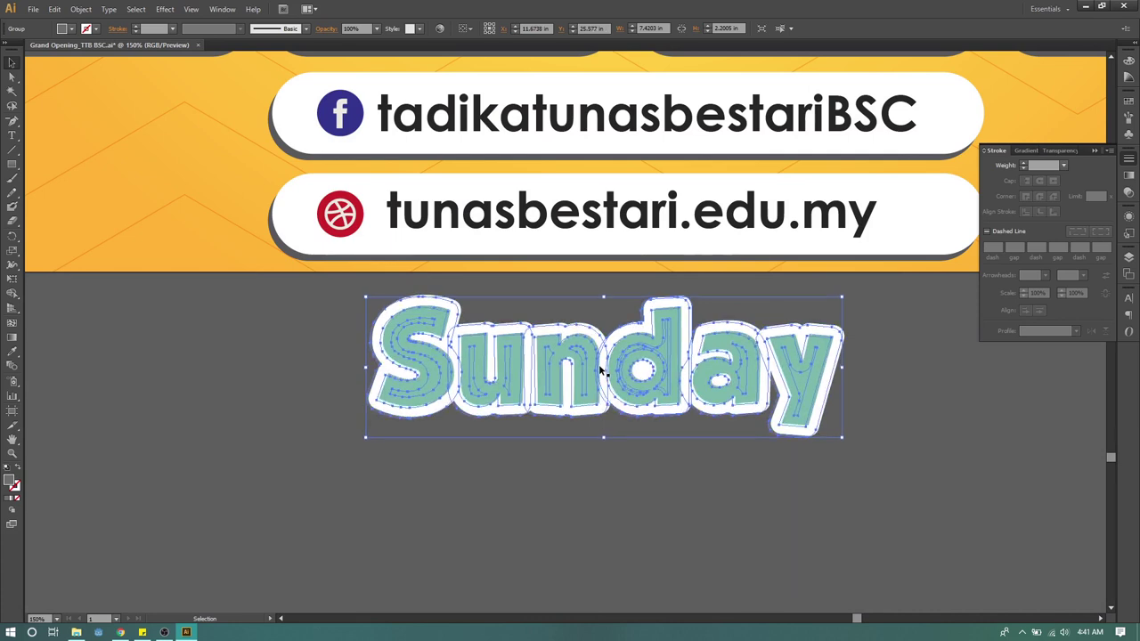
Group the green "Sunday" lettering with its white outline and grey shadow.
{"action": "left_click_drag", "start_coordinate": [931, 469], "coordinate": [386, 311]}
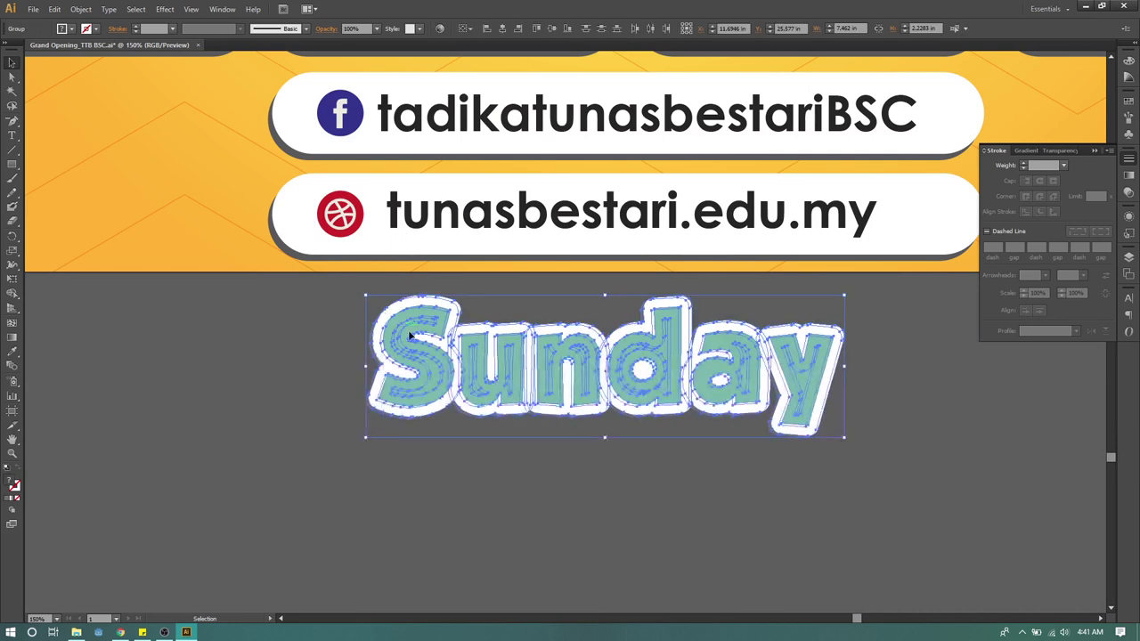
{"action": "left_click", "coordinate": [549, 407], "text": "shift"}
{"action": "left_click_drag", "start_coordinate": [947, 457], "coordinate": [806, 405]}
{"action": "left_click_drag", "start_coordinate": [943, 491], "coordinate": [559, 335]}
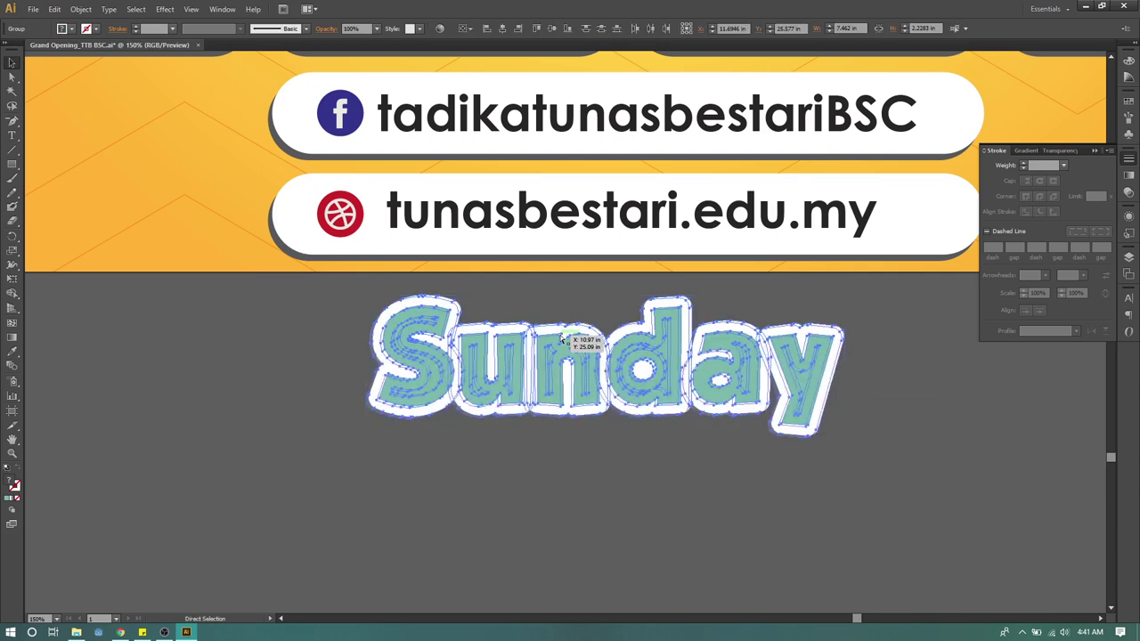
{"action": "key", "text": "ctrl+g"}
Move the grouped "Sunday" lettering over "Saturday" on the poster and centre it horizontally on the background.
{"action": "scroll", "coordinate": [666, 394], "scroll_direction": "down", "scroll_amount": 3}
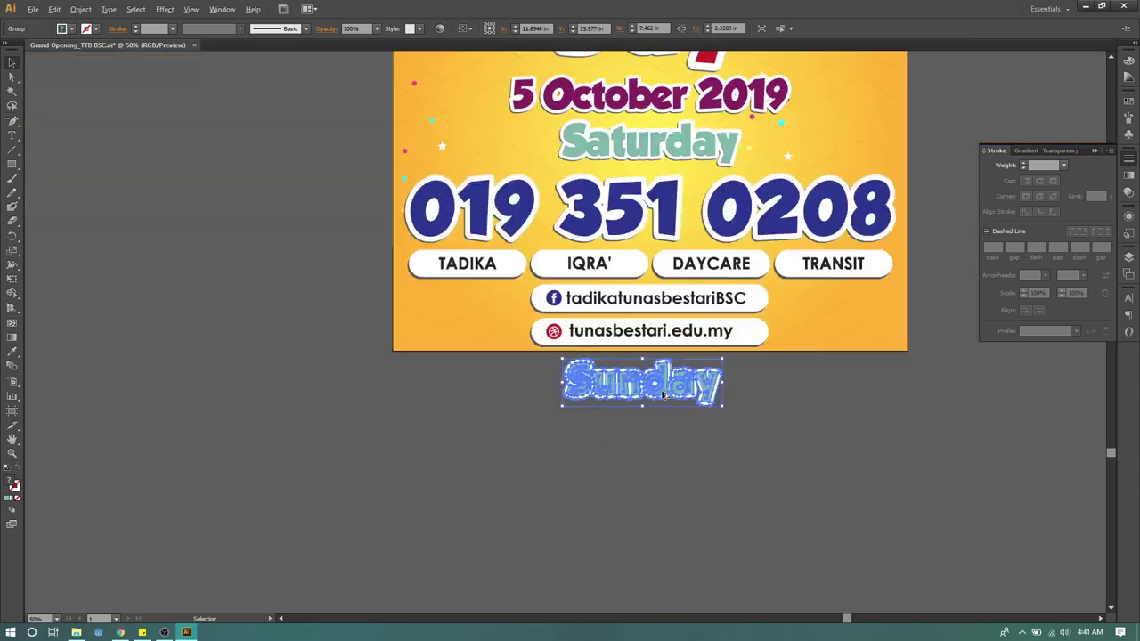
{"action": "left_click_drag", "start_coordinate": [643, 394], "coordinate": [606, 175]}
{"action": "scroll", "coordinate": [626, 168], "scroll_direction": "up", "scroll_amount": 2}
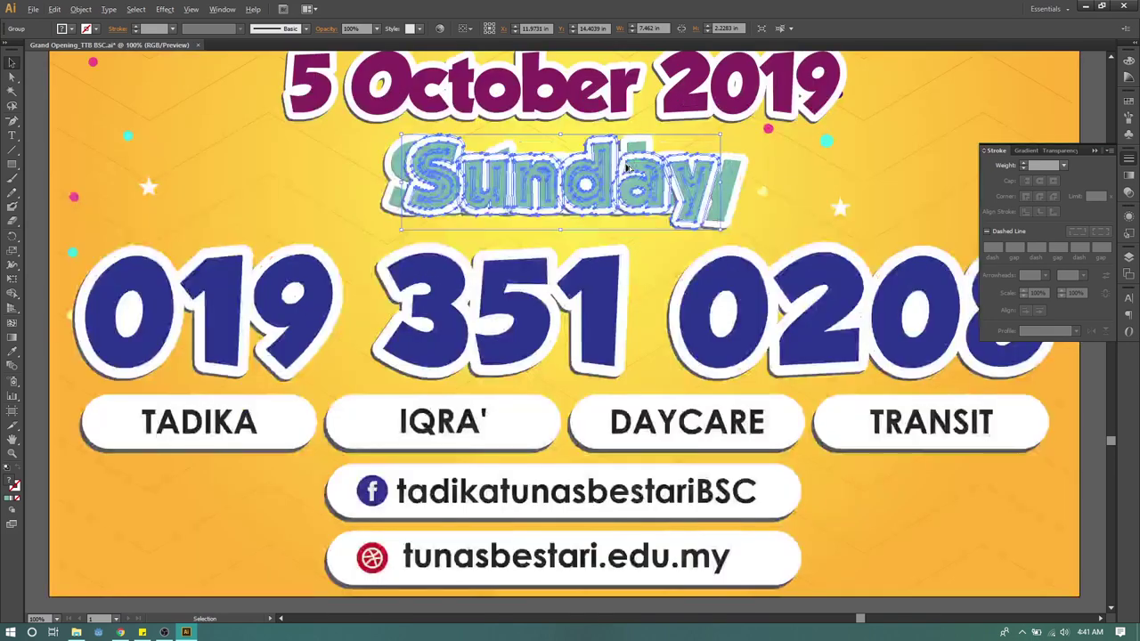
{"action": "scroll", "coordinate": [819, 194], "scroll_direction": "down", "scroll_amount": 1}
{"action": "left_click", "coordinate": [910, 148], "text": "shift"}
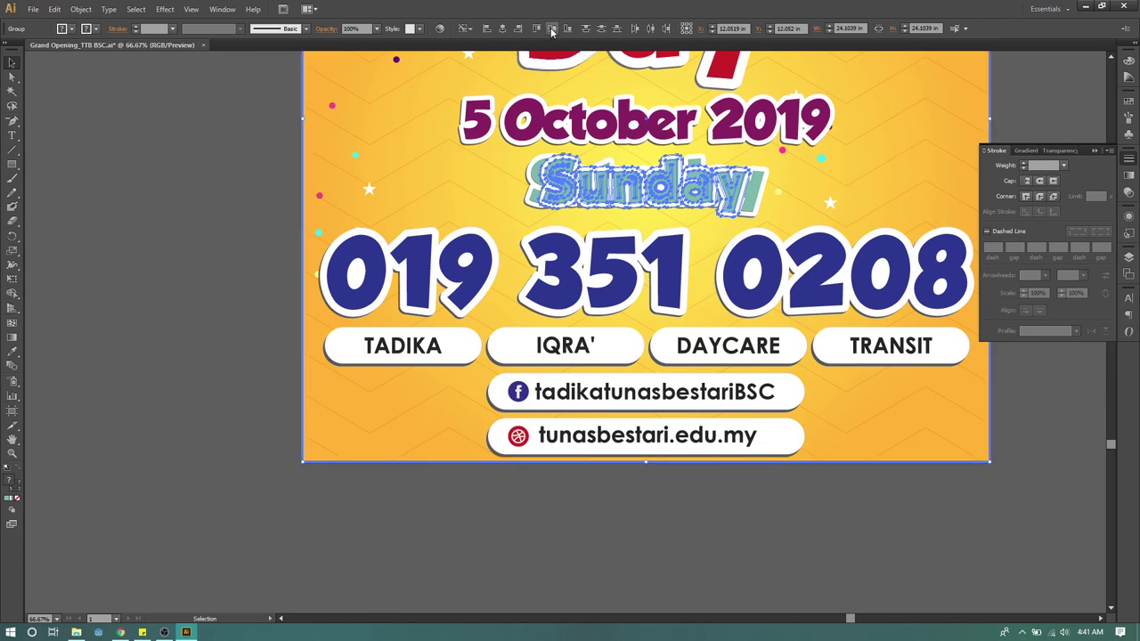
{"action": "left_click", "coordinate": [502, 27]}
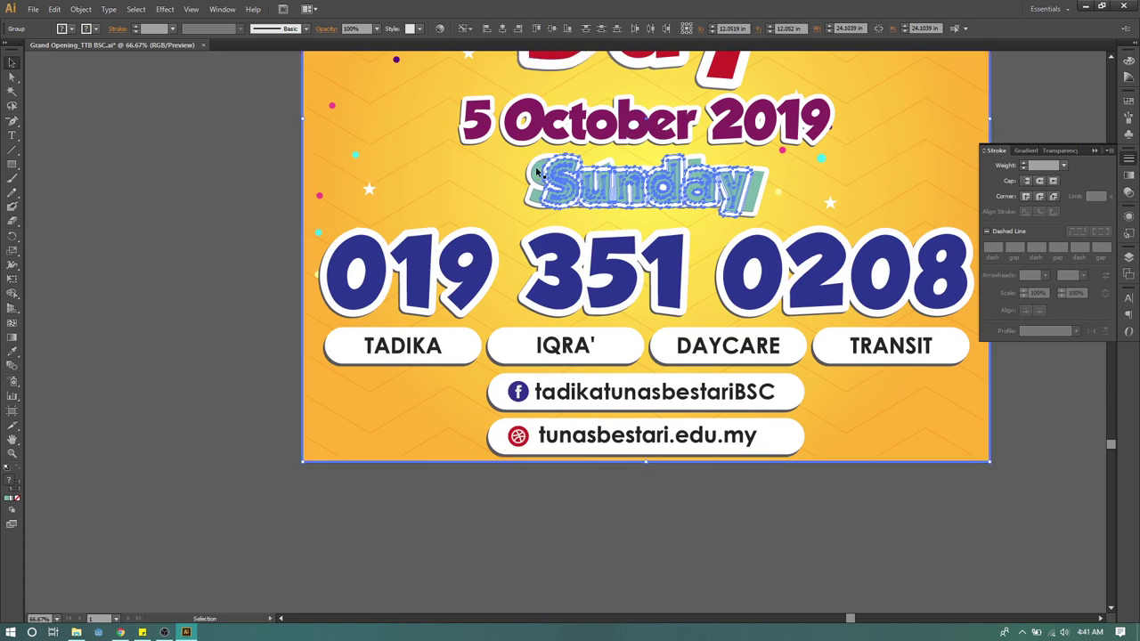
Delete the original "Saturday" lettering from the poster.
{"action": "left_click", "coordinate": [212, 151]}
{"action": "left_click", "coordinate": [539, 174]}
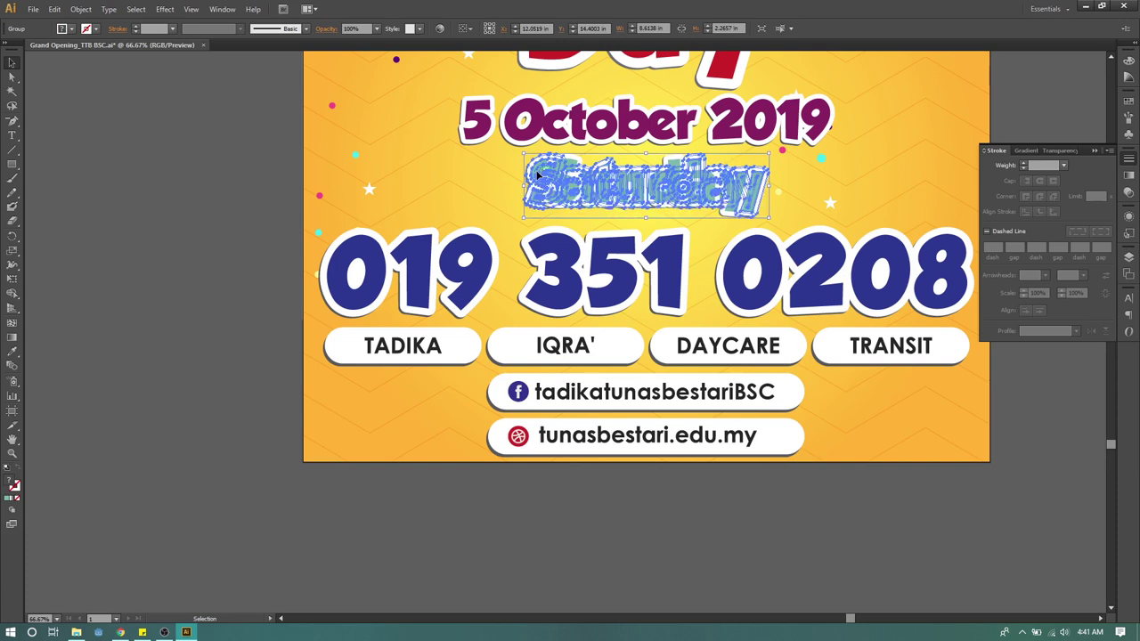
{"action": "key", "text": "Delete"}
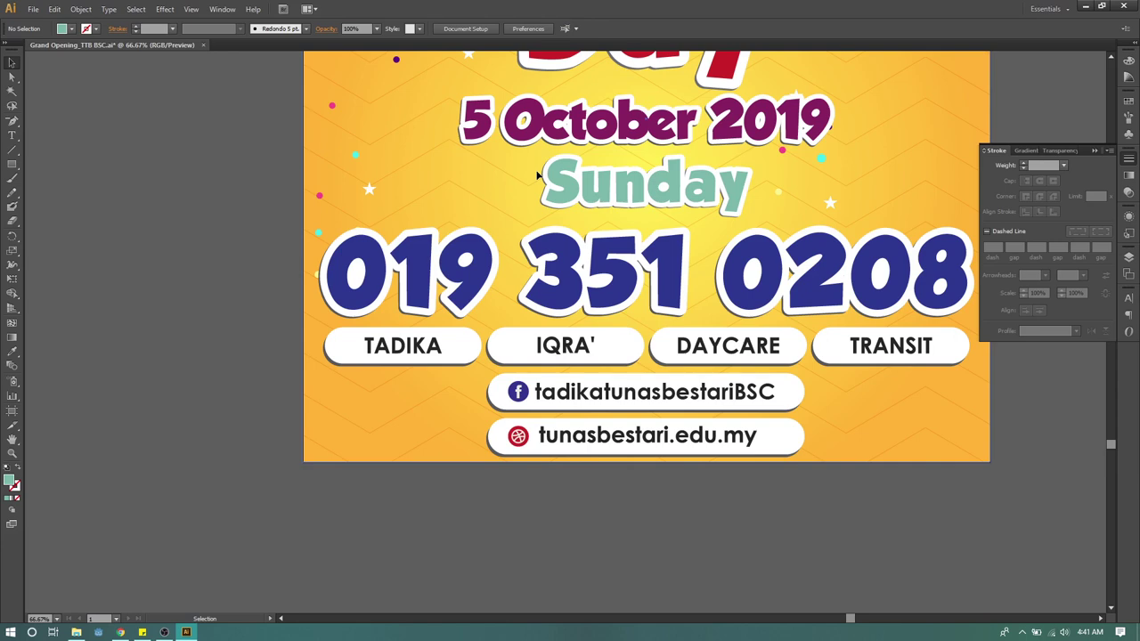
{"action": "left_click", "coordinate": [164, 632]}
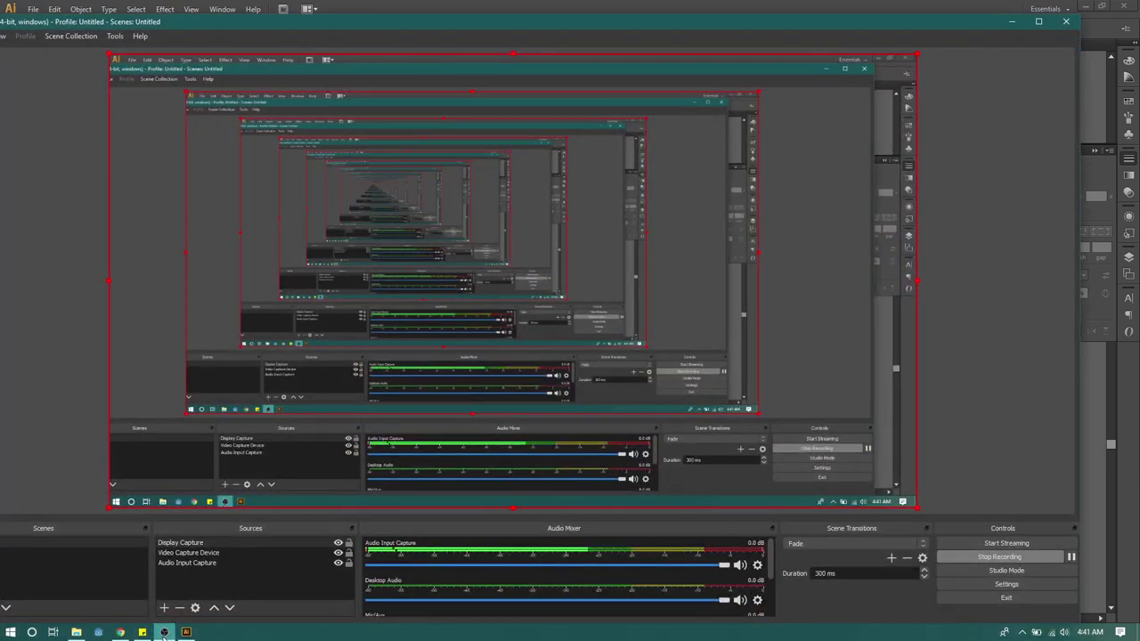
{"action": "left_click_drag", "start_coordinate": [955, 32], "coordinate": [953, 18]}
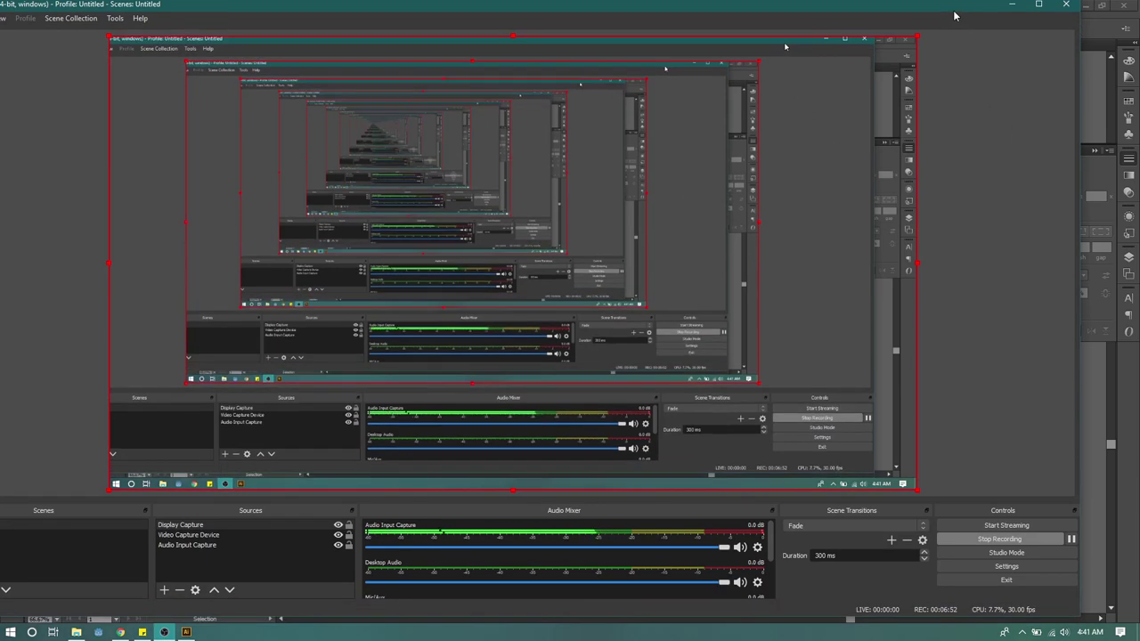
{"action": "left_click", "coordinate": [122, 632]}
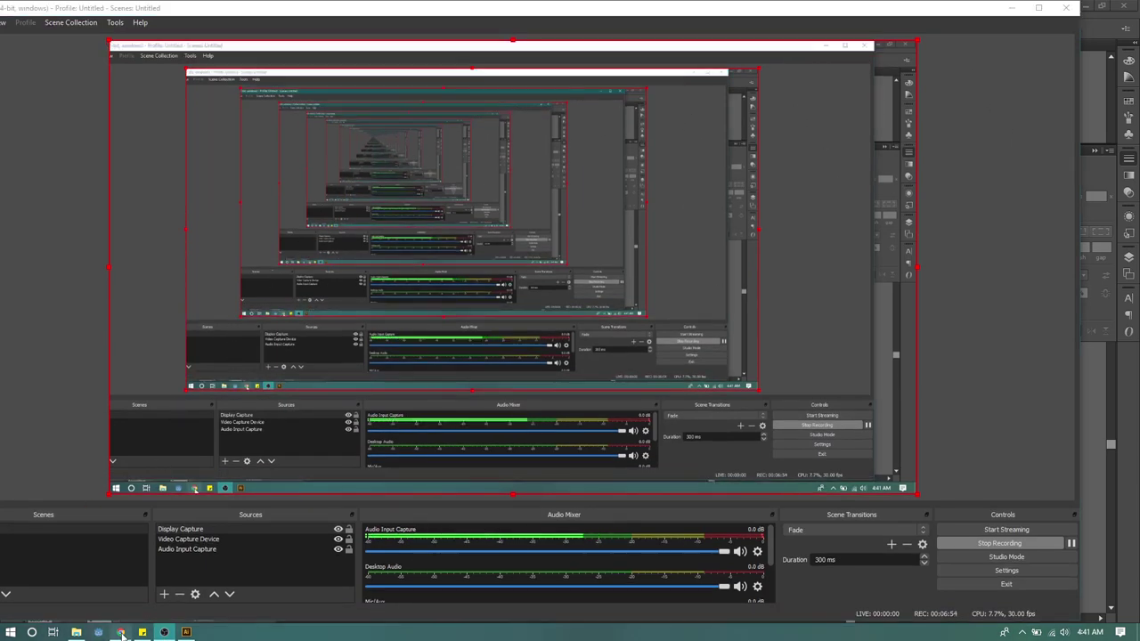
{"action": "left_click", "coordinate": [122, 633]}
{"action": "left_click", "coordinate": [122, 633]}
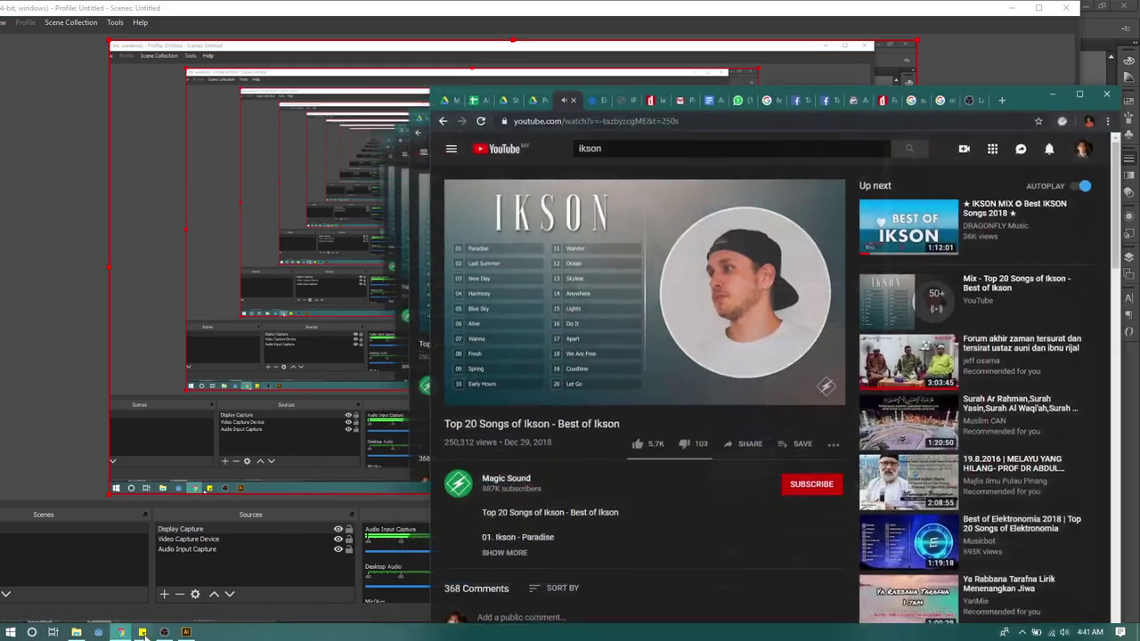
{"action": "left_click", "coordinate": [165, 633]}
{"action": "left_click", "coordinate": [165, 632]}
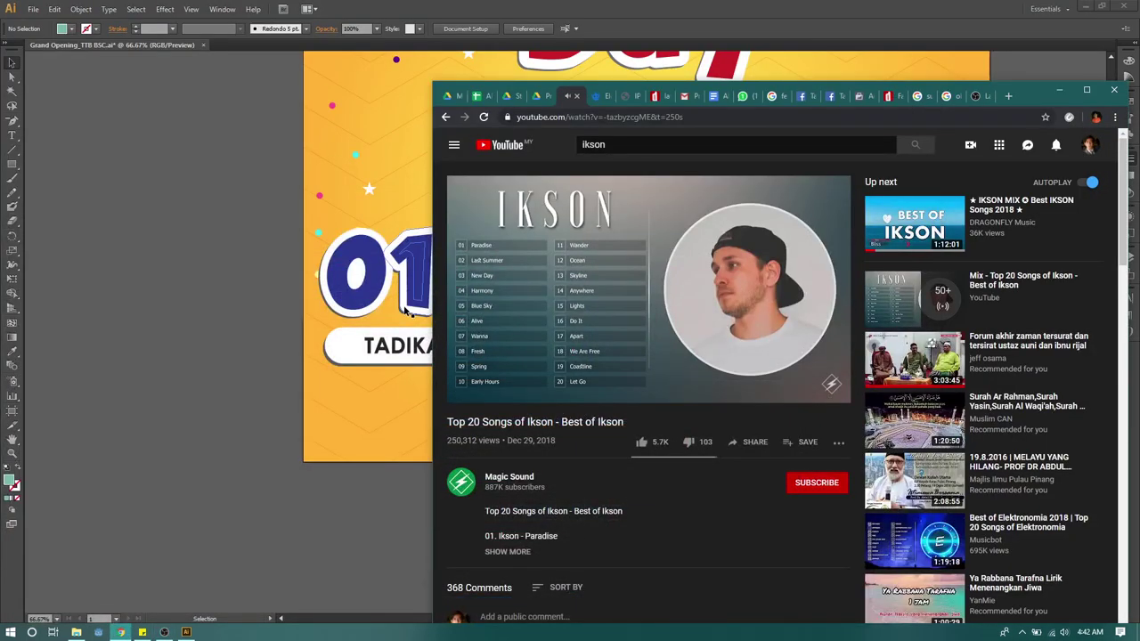
Return to Illustrator and add the digit "5" as black GROBOLD text beside the poster, enlarging it to roughly the date's size.
{"action": "left_click", "coordinate": [273, 526]}
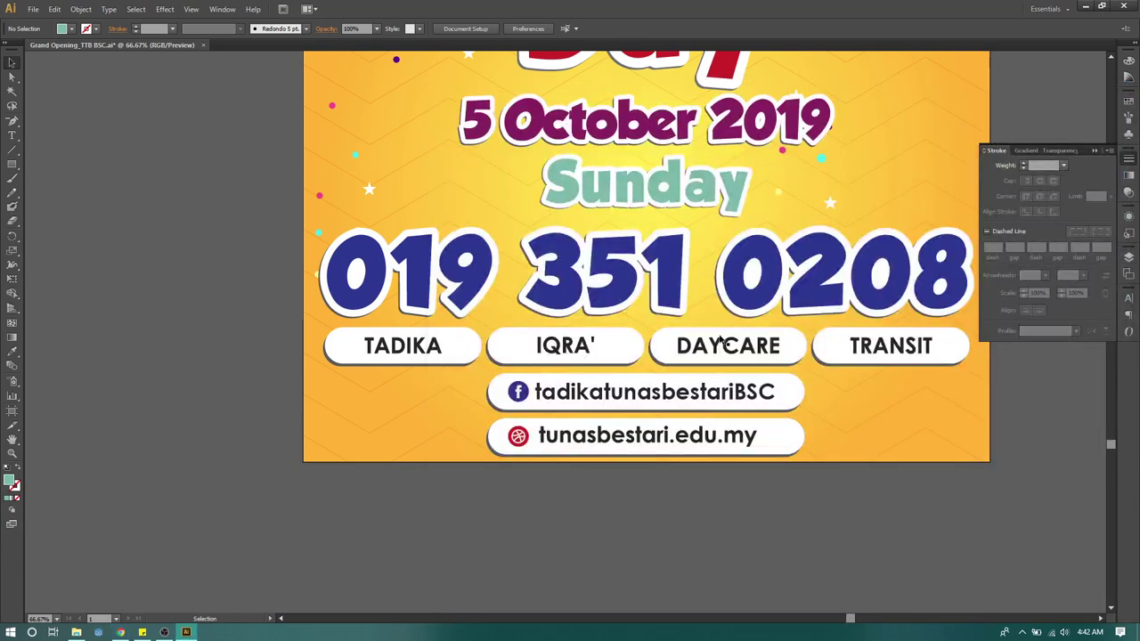
{"action": "left_click_drag", "start_coordinate": [797, 179], "coordinate": [738, 266]}
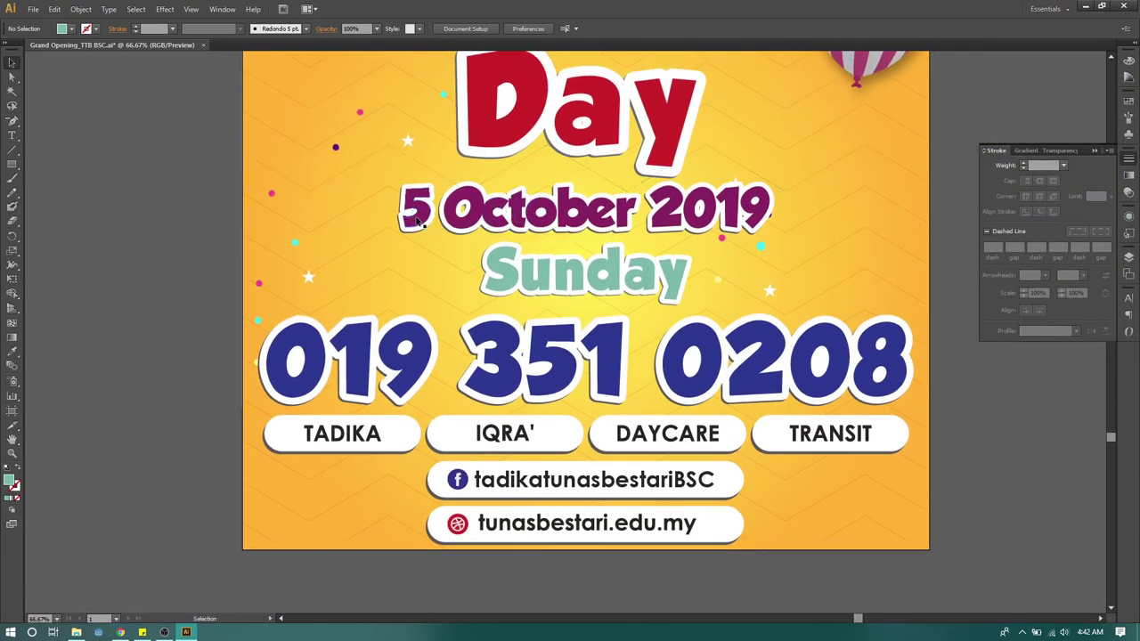
{"action": "left_click", "coordinate": [452, 224]}
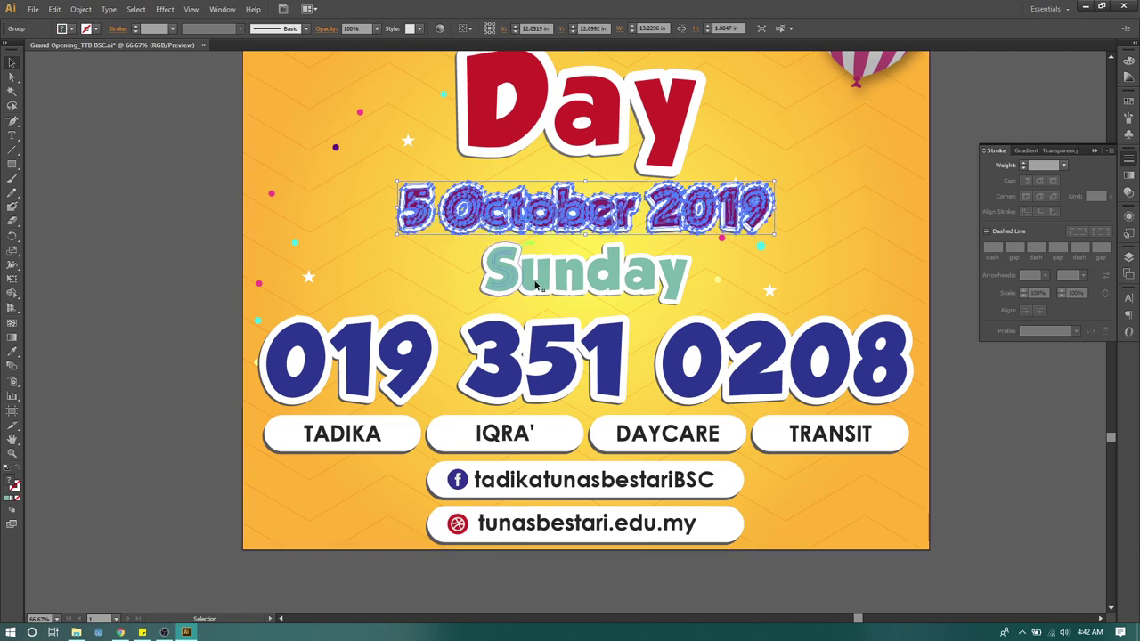
{"action": "left_click", "coordinate": [149, 204]}
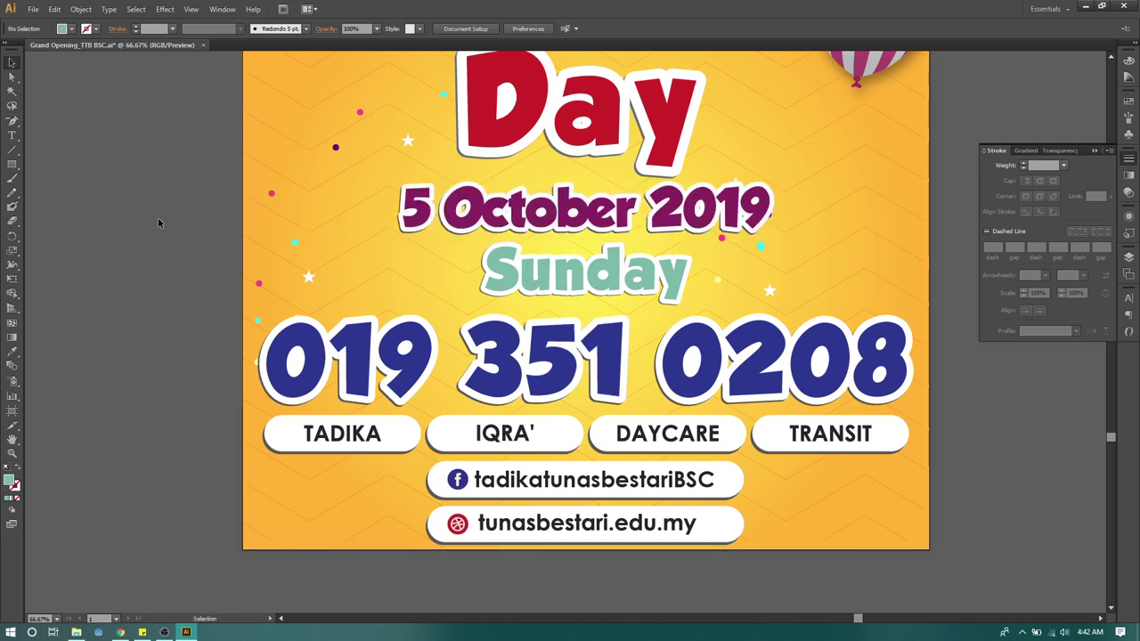
{"action": "key", "text": "t"}
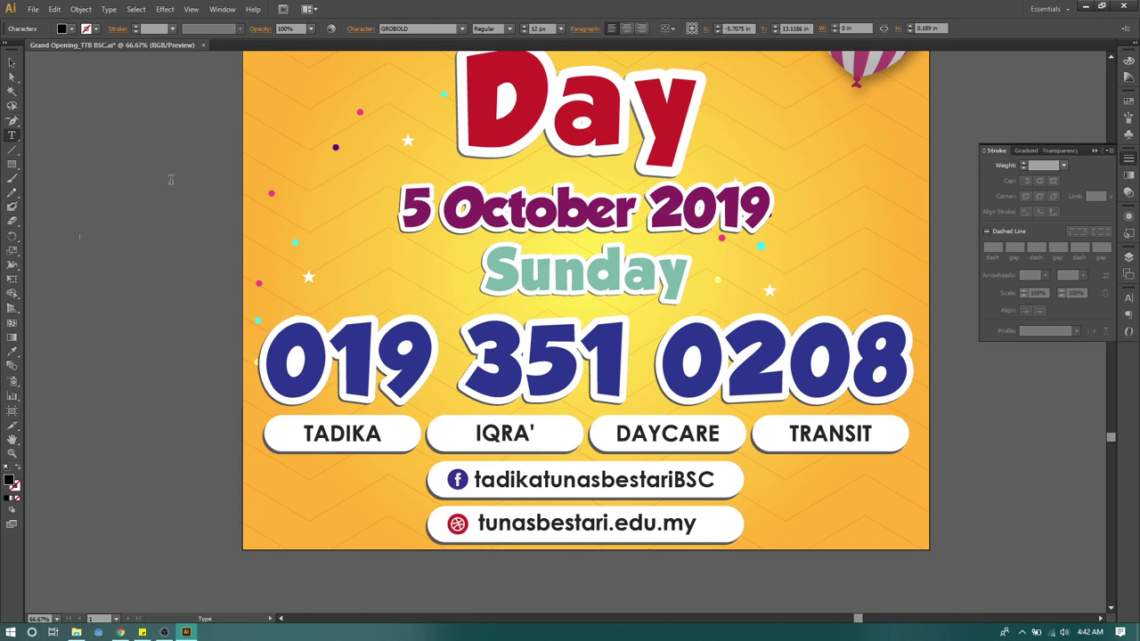
{"action": "key", "text": "Escape"}
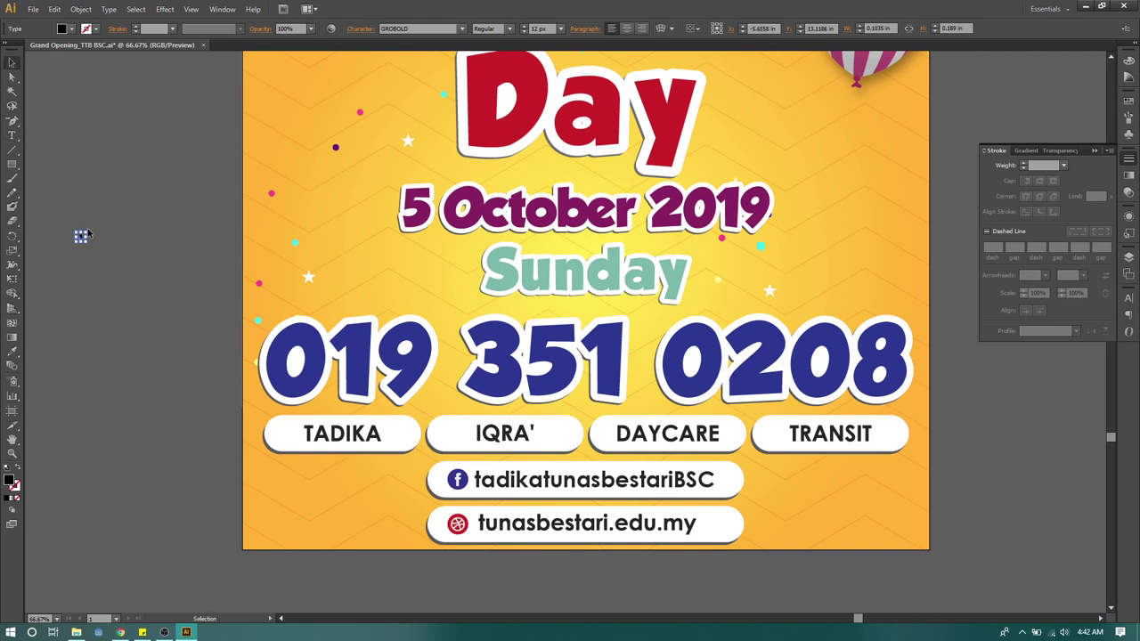
{"action": "left_click_drag", "start_coordinate": [87, 230], "coordinate": [185, 153], "text": "shift"}
{"action": "left_click", "coordinate": [148, 269]}
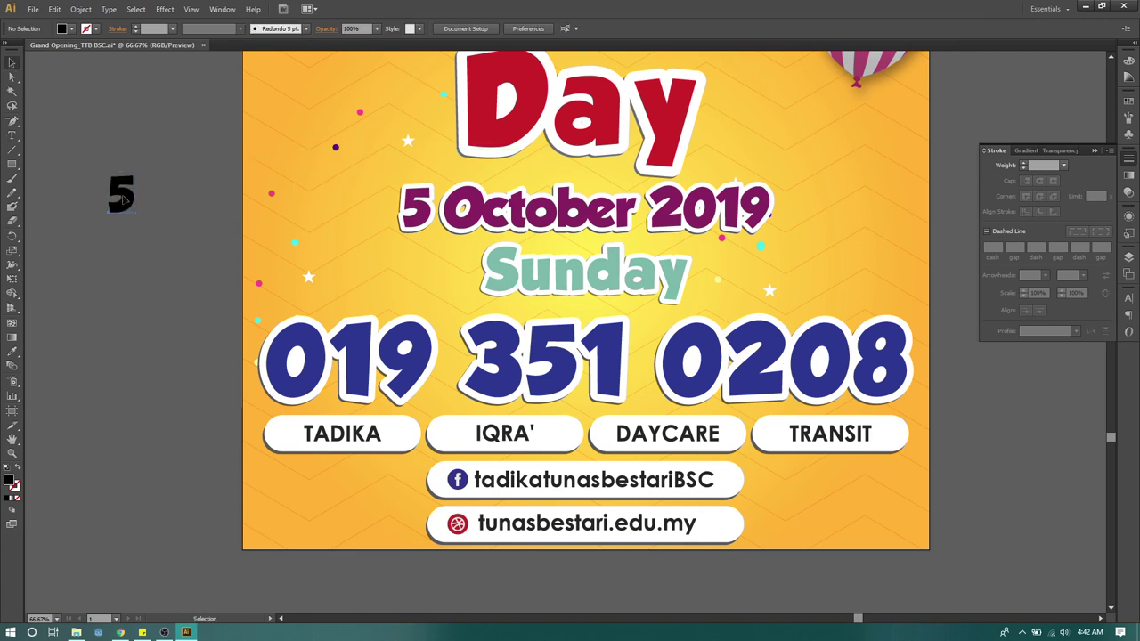
Scale the black "5" over the poster date's "5" to match its size, about 122.5 pt, and move it back beside the poster.
{"action": "left_click_drag", "start_coordinate": [125, 199], "coordinate": [421, 206]}
{"action": "scroll", "coordinate": [416, 208], "scroll_direction": "up", "scroll_amount": 5}
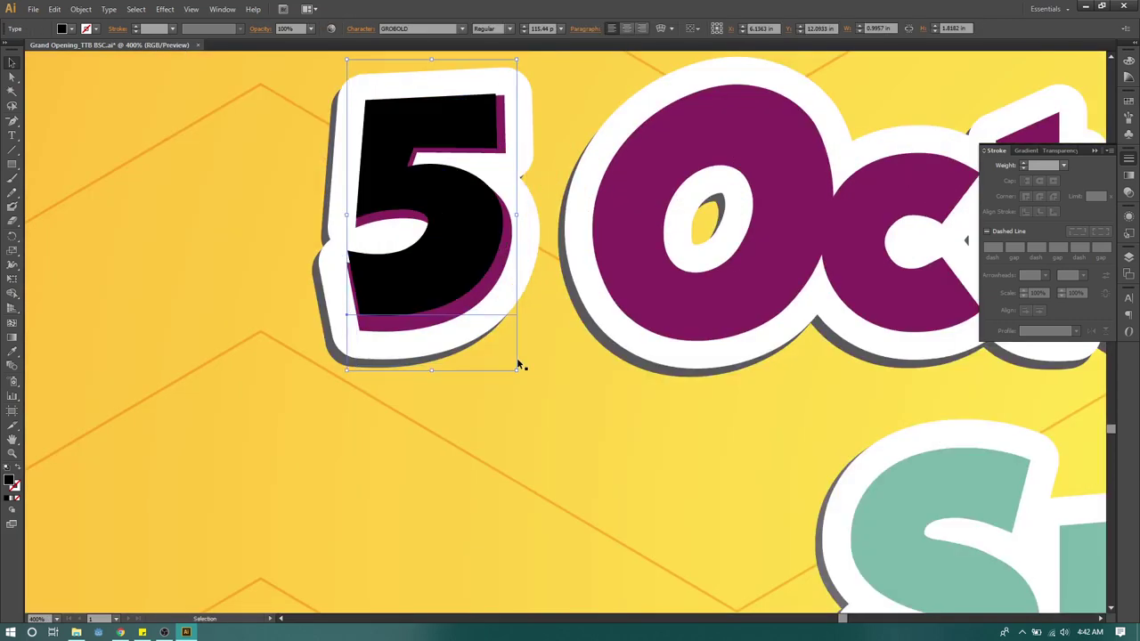
{"action": "left_click_drag", "start_coordinate": [518, 366], "coordinate": [534, 389]}
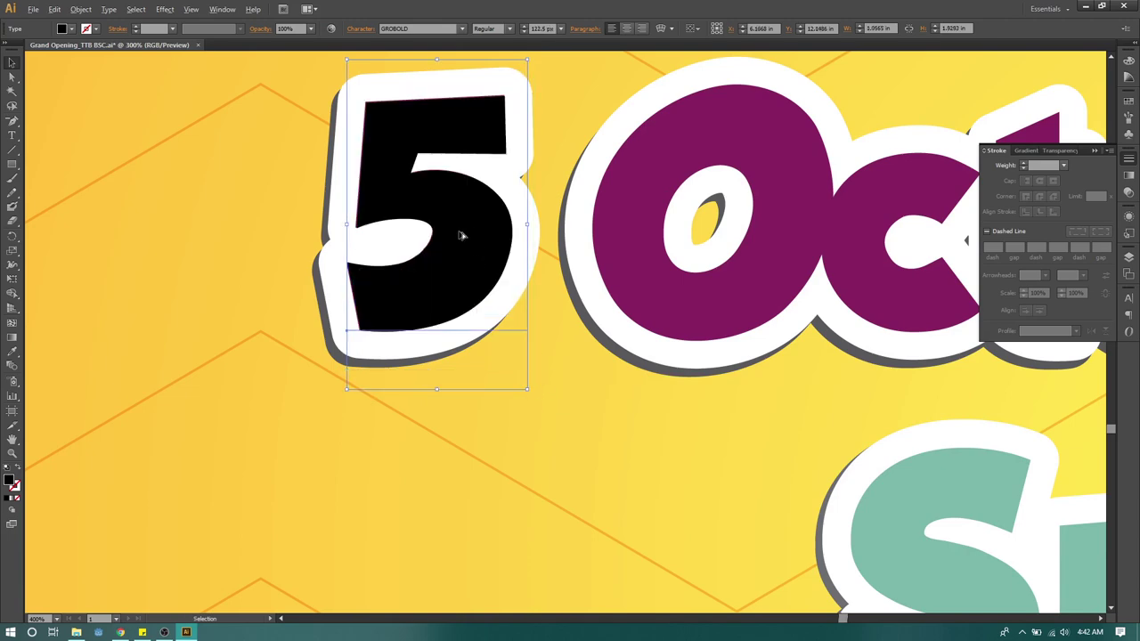
{"action": "scroll", "coordinate": [461, 235], "scroll_direction": "down", "scroll_amount": 5}
{"action": "left_click_drag", "start_coordinate": [462, 235], "coordinate": [170, 228]}
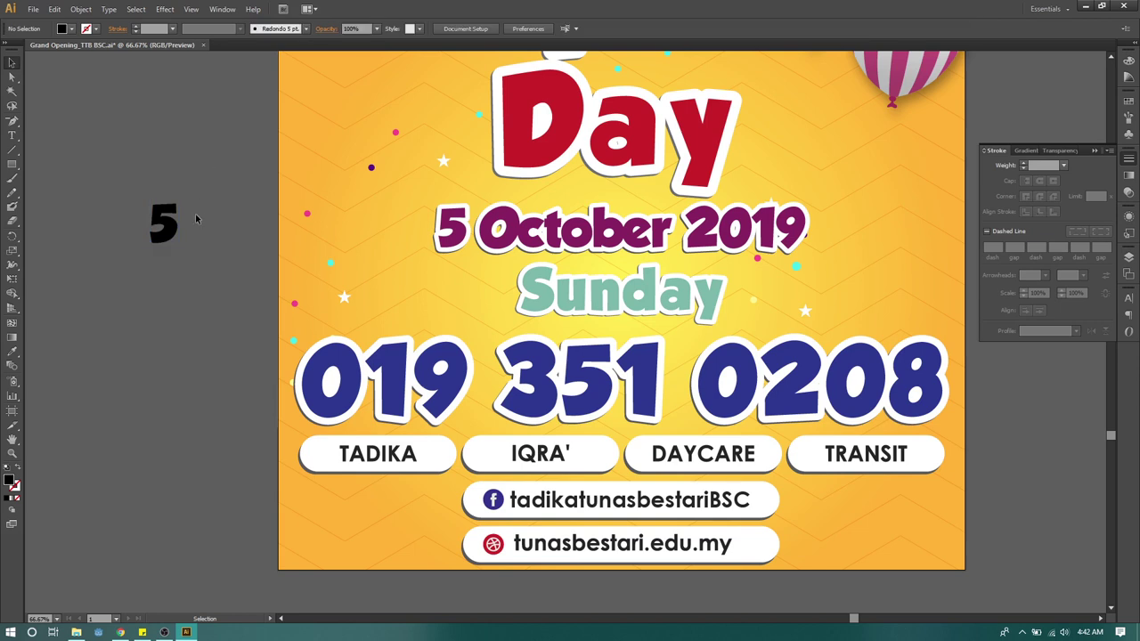
Apply the date's purple to the new "5" with the Eyedropper and convert the digit to outlines.
{"action": "left_click", "coordinate": [167, 236]}
{"action": "key", "text": "i"}
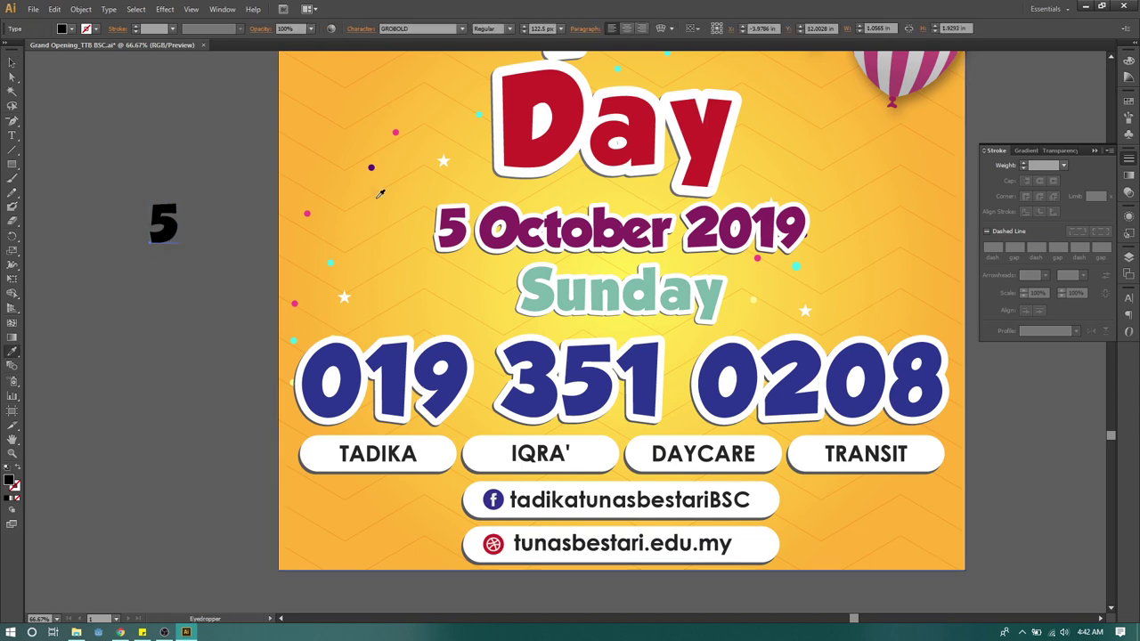
{"action": "left_click", "coordinate": [457, 232]}
{"action": "key", "text": "v"}
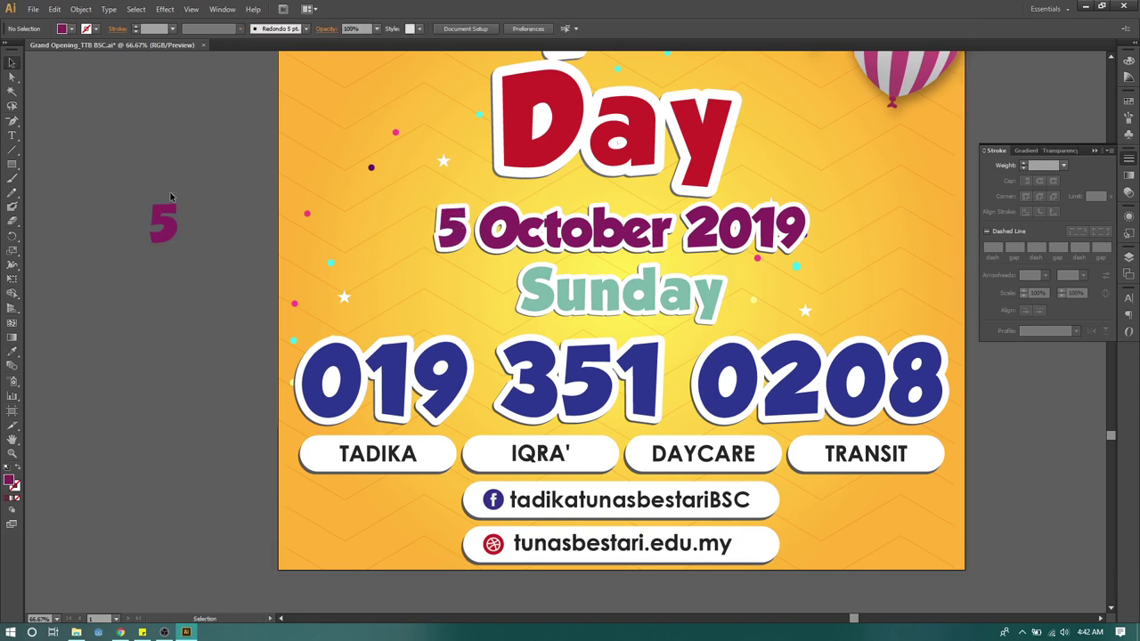
{"action": "right_click", "coordinate": [161, 219]}
{"action": "left_click", "coordinate": [203, 300]}
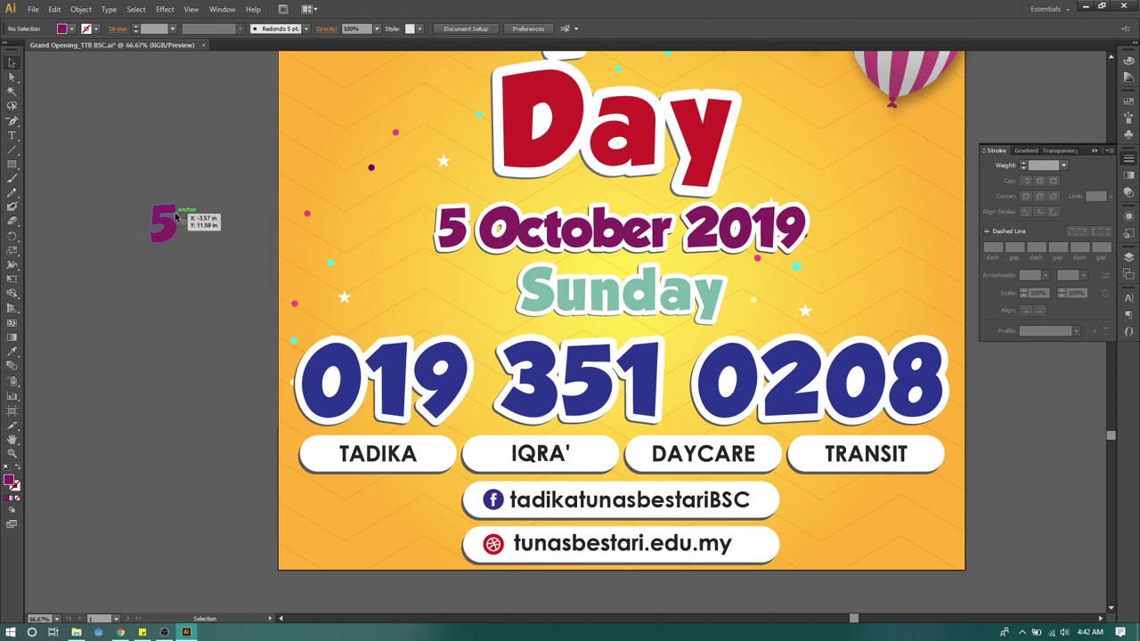
{"action": "left_click", "coordinate": [166, 264]}
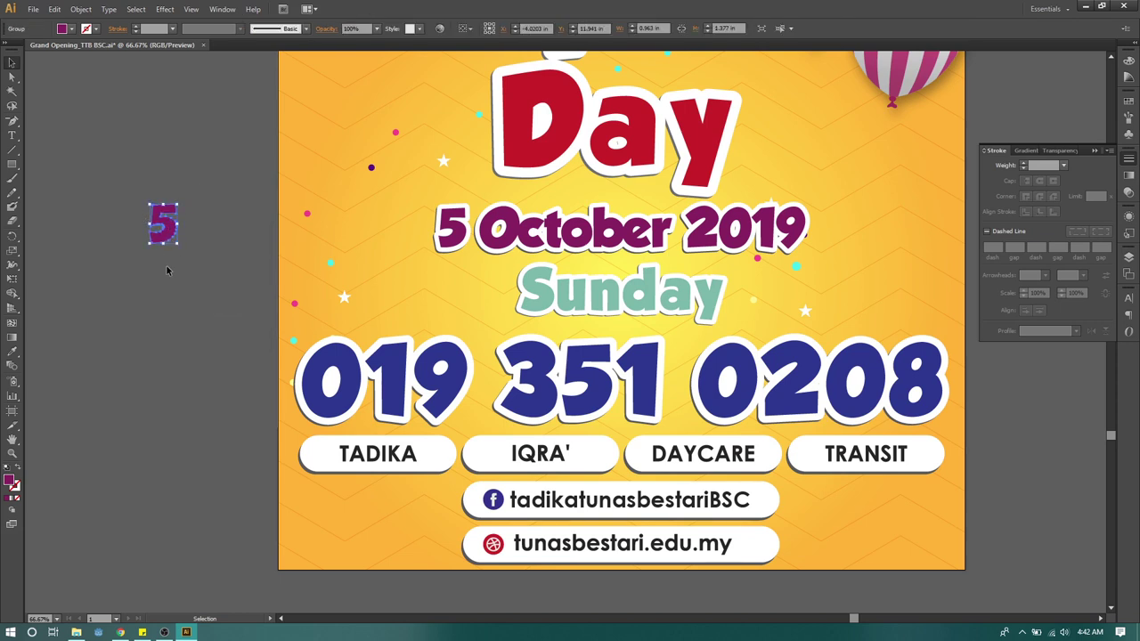
{"action": "left_click", "coordinate": [174, 212]}
{"action": "left_click", "coordinate": [209, 254]}
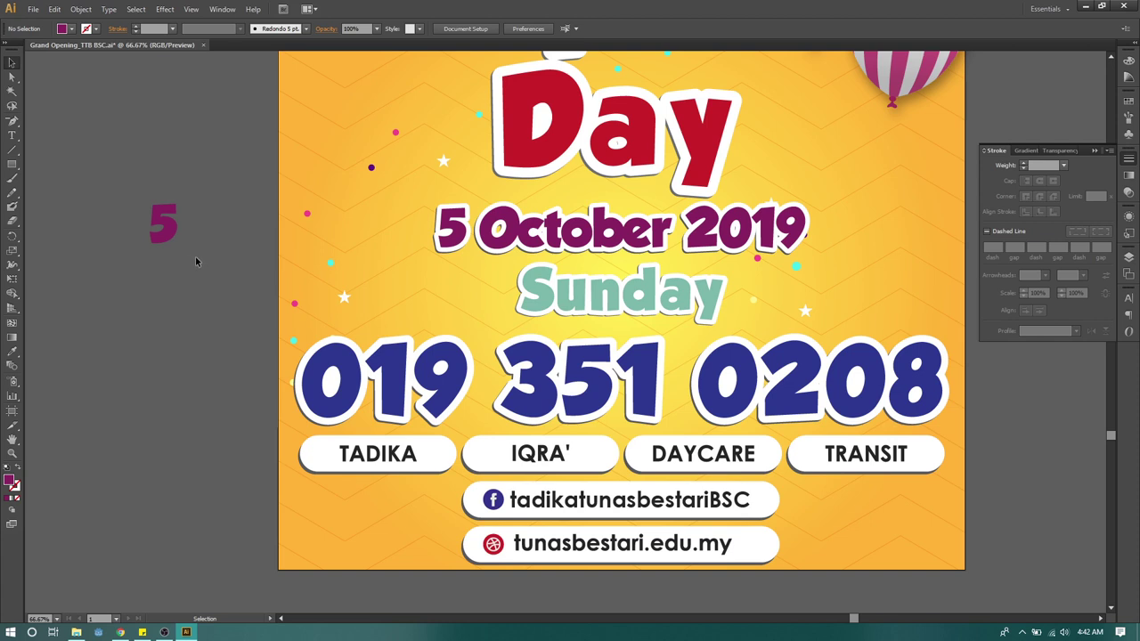
{"action": "left_click", "coordinate": [169, 229]}
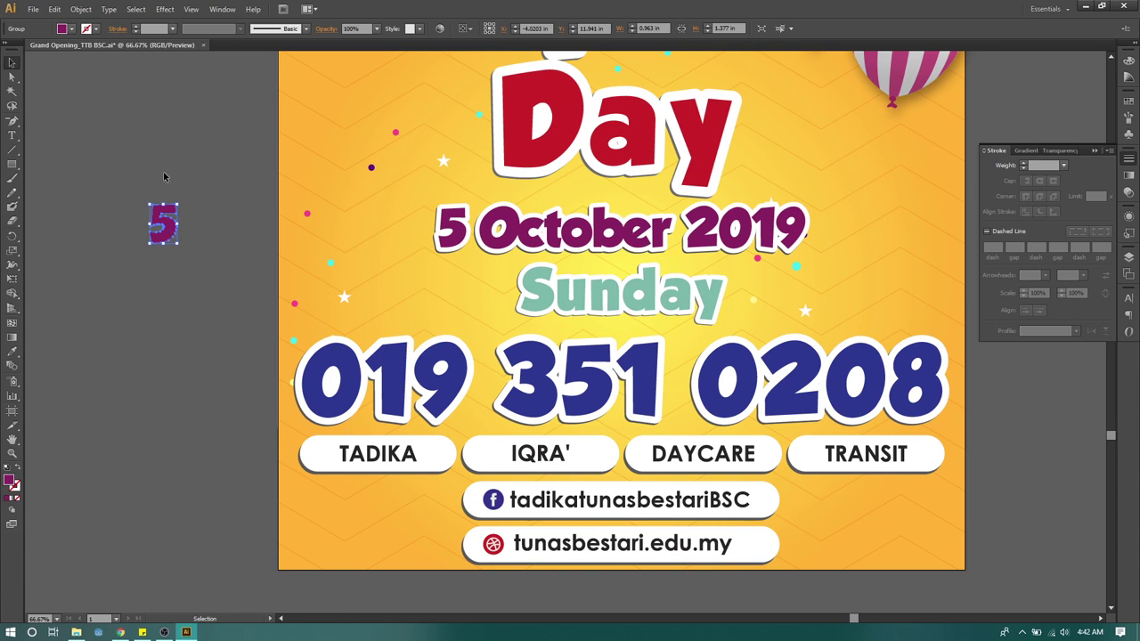
{"action": "left_click", "coordinate": [209, 256]}
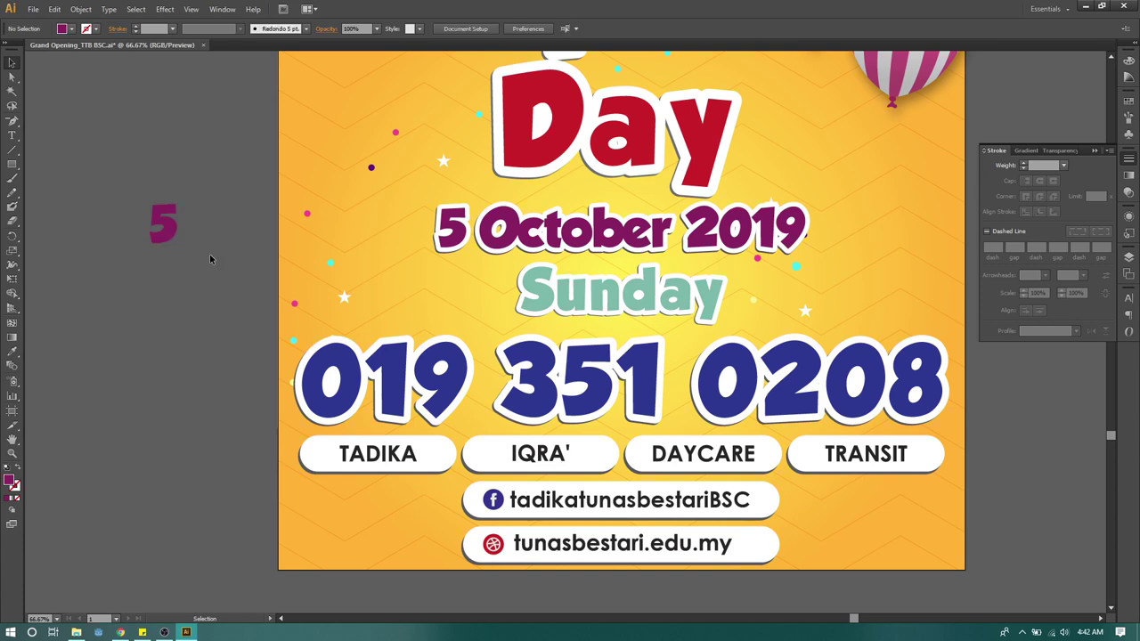
Paste a copy of the purple "5" in place in front and give it a white fill and white stroke.
{"action": "left_click", "coordinate": [171, 230]}
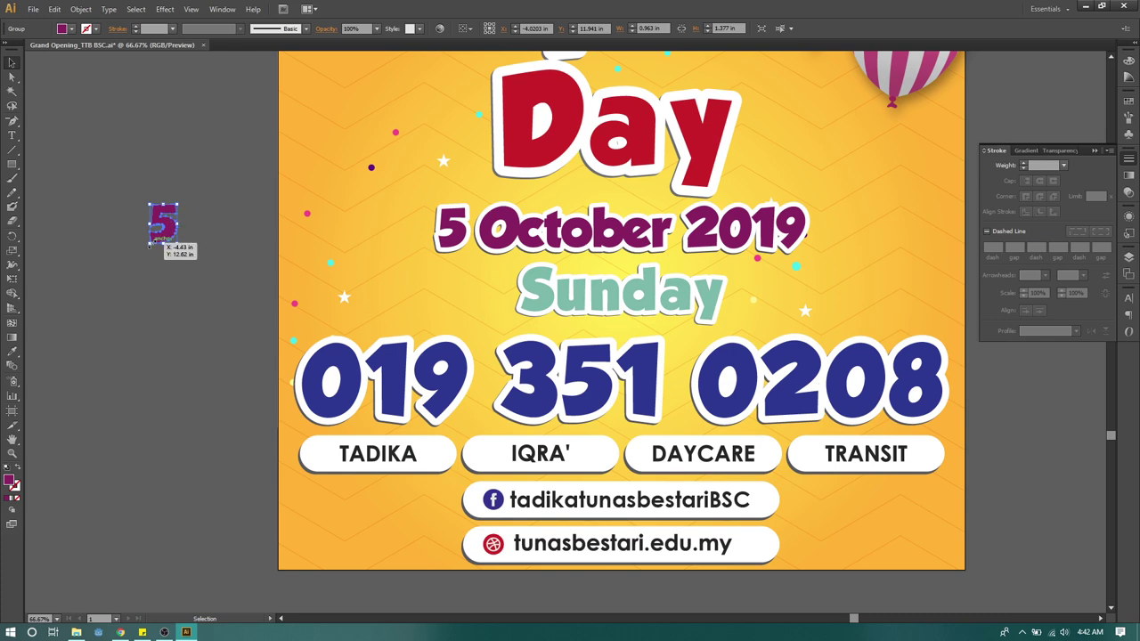
{"action": "key", "text": "a"}
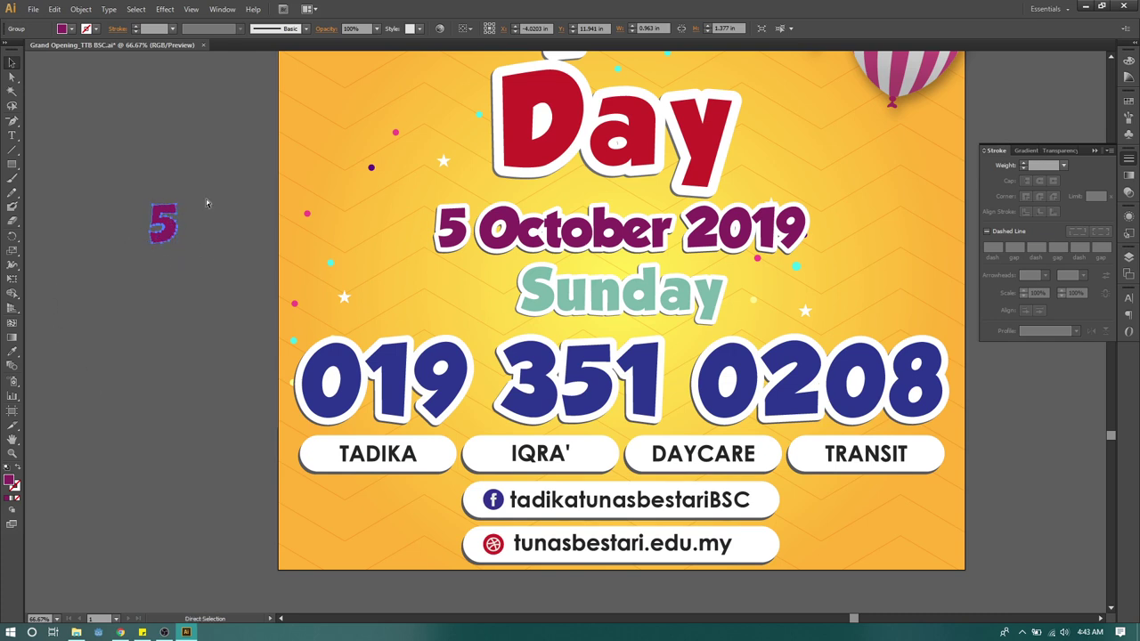
{"action": "key", "text": "v"}
{"action": "left_click", "coordinate": [7, 475]}
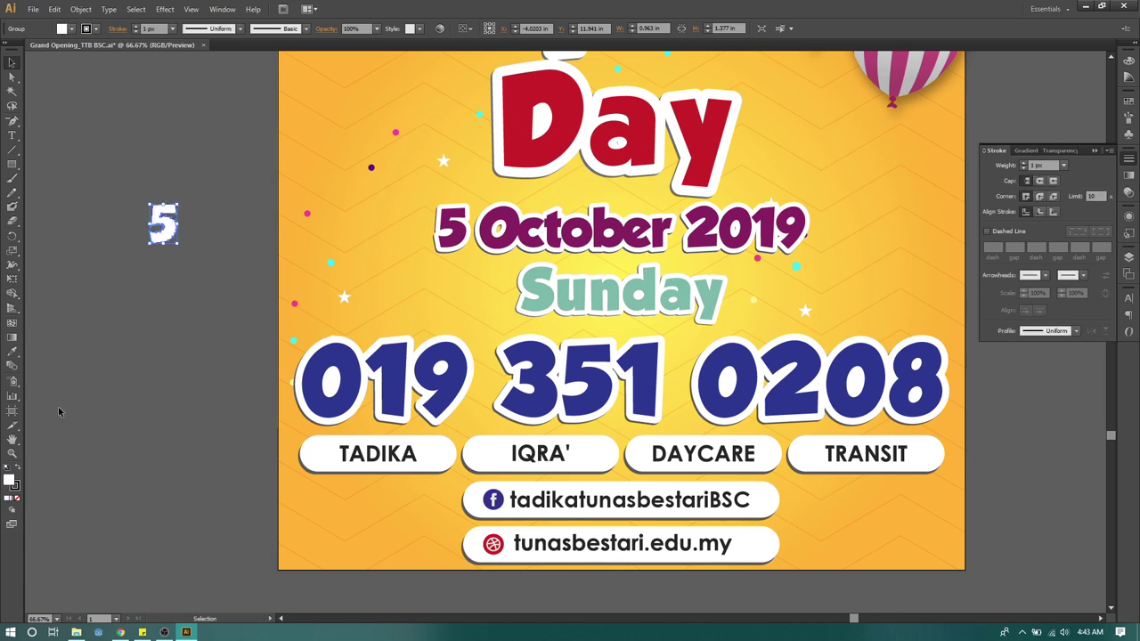
{"action": "left_click", "coordinate": [17, 498]}
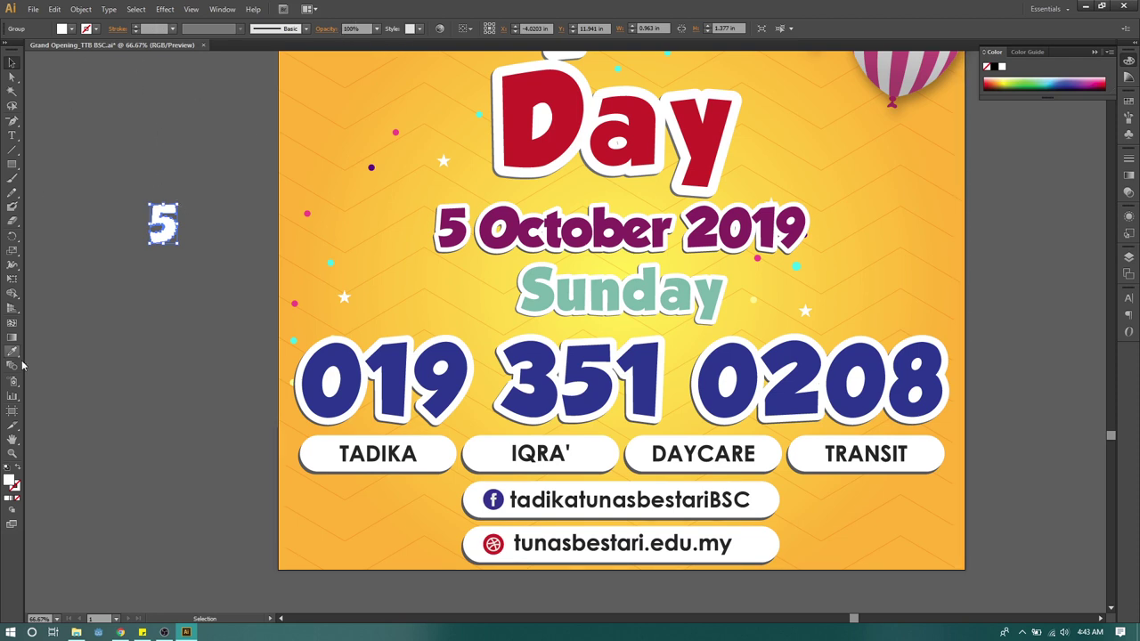
{"action": "left_click_drag", "start_coordinate": [10, 481], "coordinate": [16, 488]}
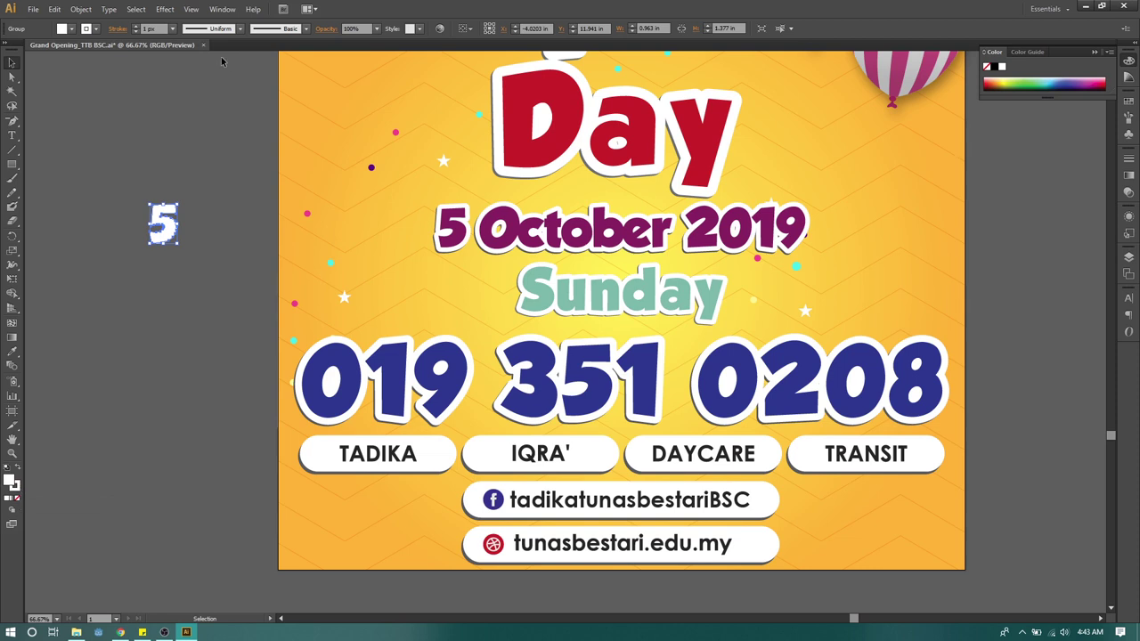
Set the stroke weight of the white "5" copy to 37 px.
{"action": "left_click", "coordinate": [165, 27]}
{"action": "type", "text": "3"}
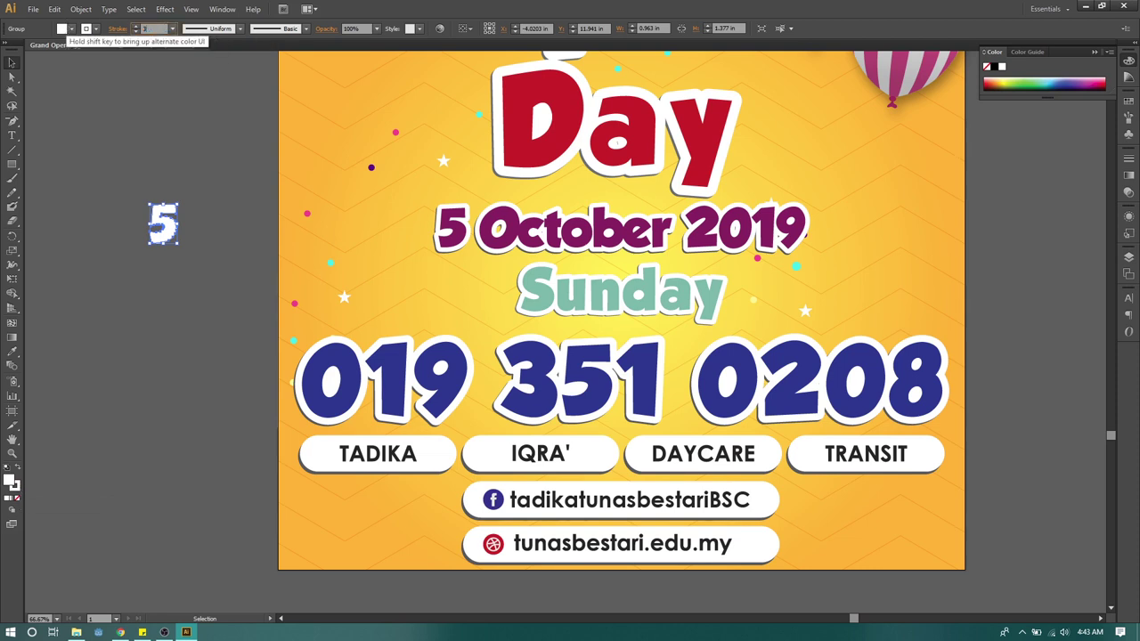
{"action": "type", "text": "7"}
{"action": "key", "text": "Return"}
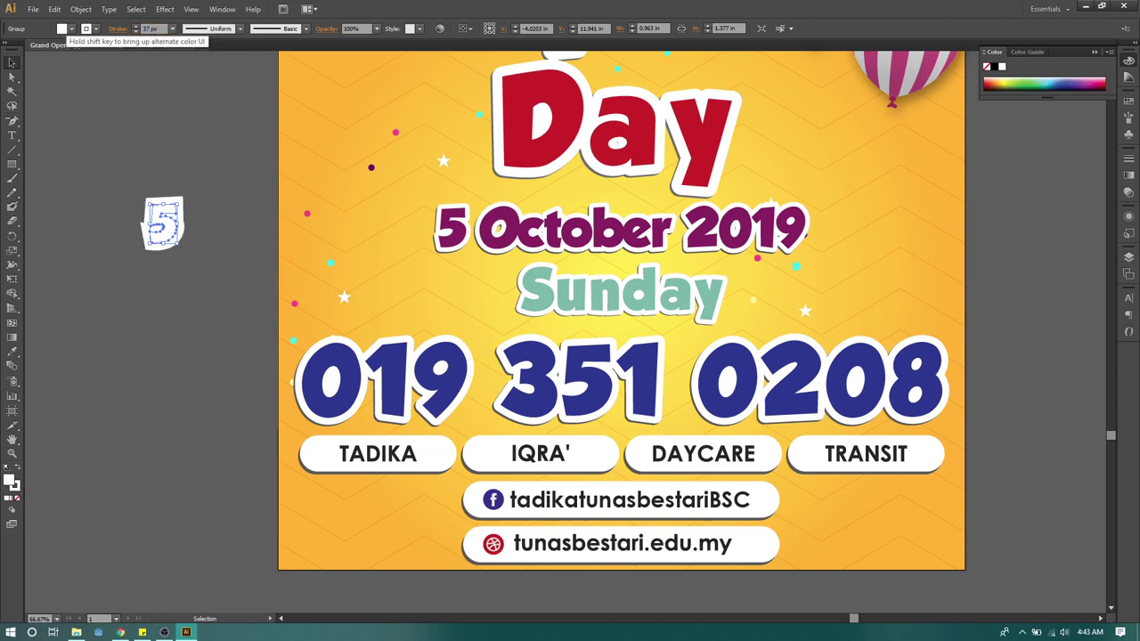
Give the white stroke round caps and round corners, and send the white copy behind the purple "5".
{"action": "left_click", "coordinate": [1128, 175]}
{"action": "left_click", "coordinate": [1015, 152]}
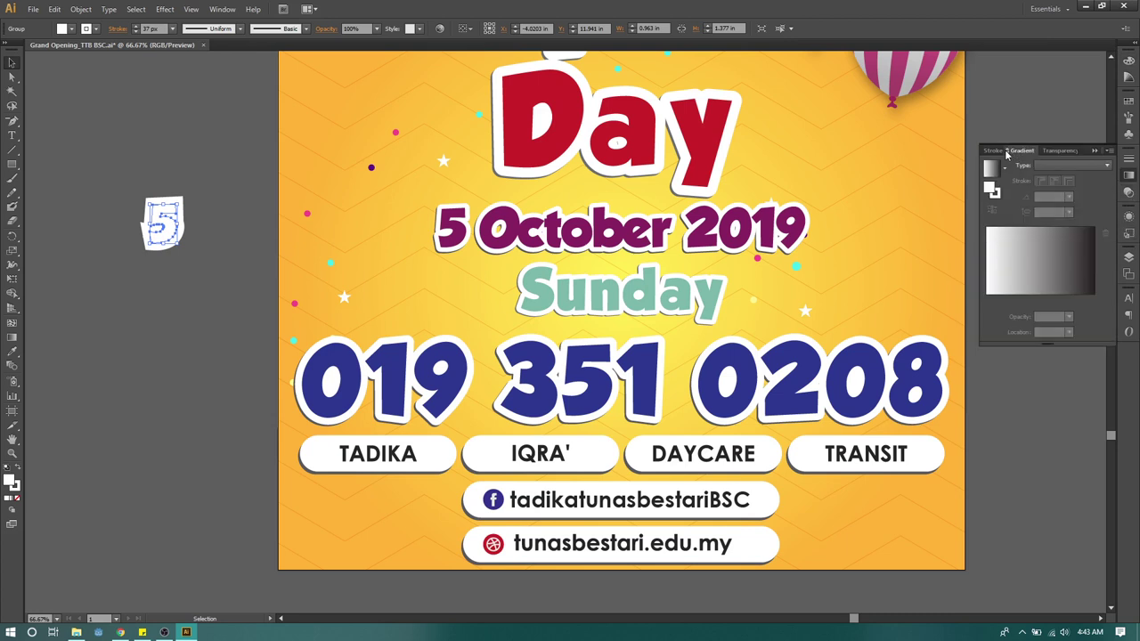
{"action": "left_click", "coordinate": [992, 151]}
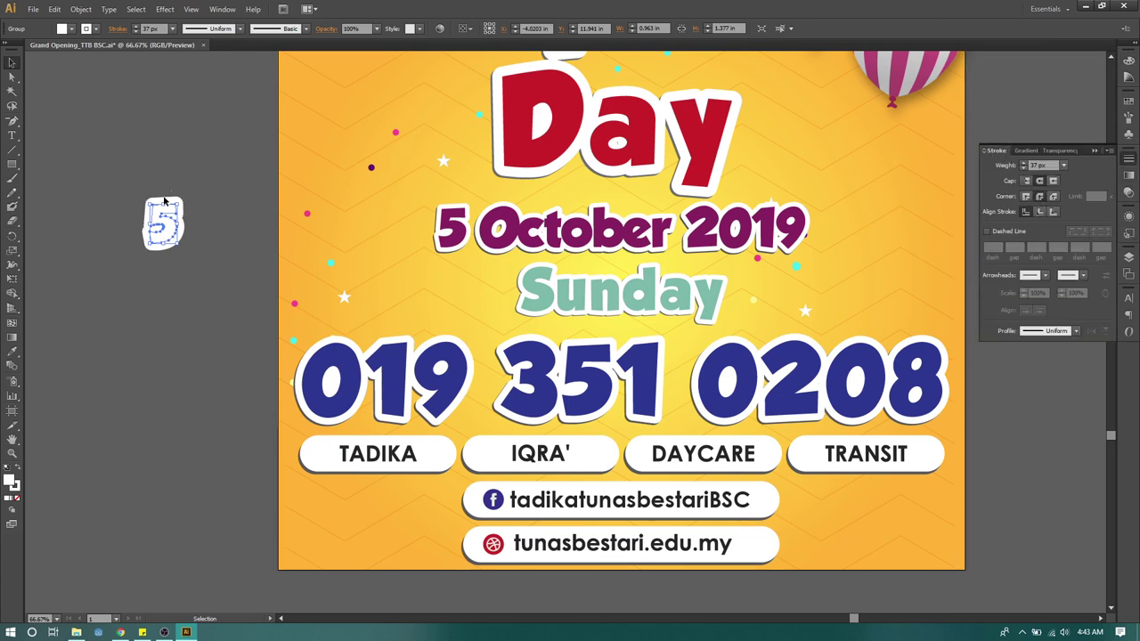
{"action": "key", "text": "ctrl+["}
{"action": "left_click", "coordinate": [197, 163]}
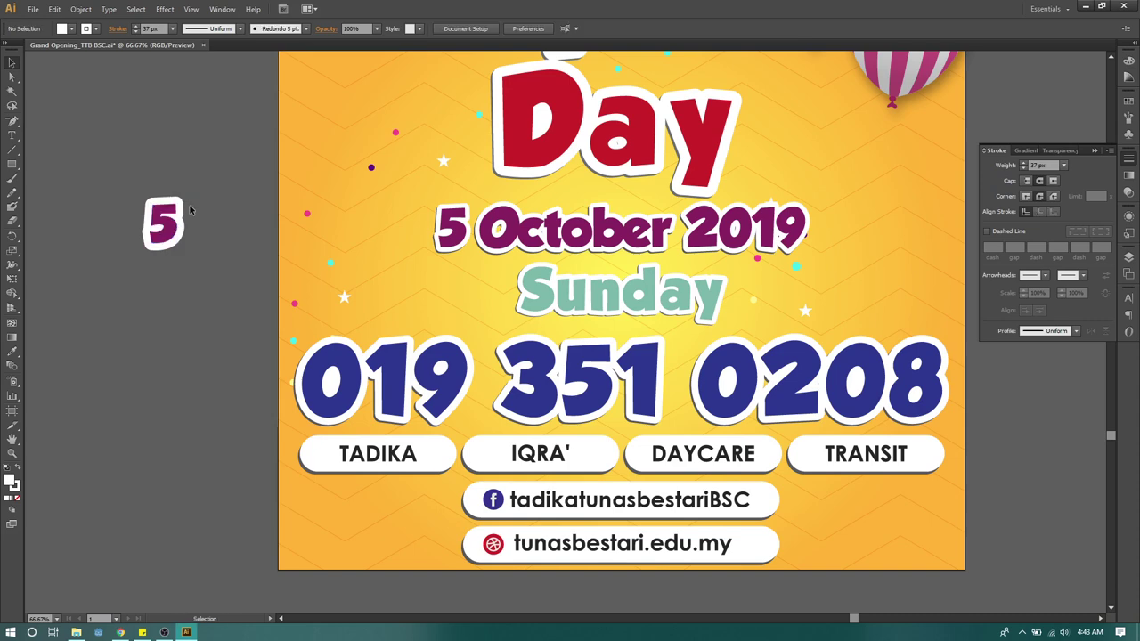
{"action": "scroll", "coordinate": [172, 221], "scroll_direction": "up", "scroll_amount": 2}
{"action": "left_click", "coordinate": [174, 191]}
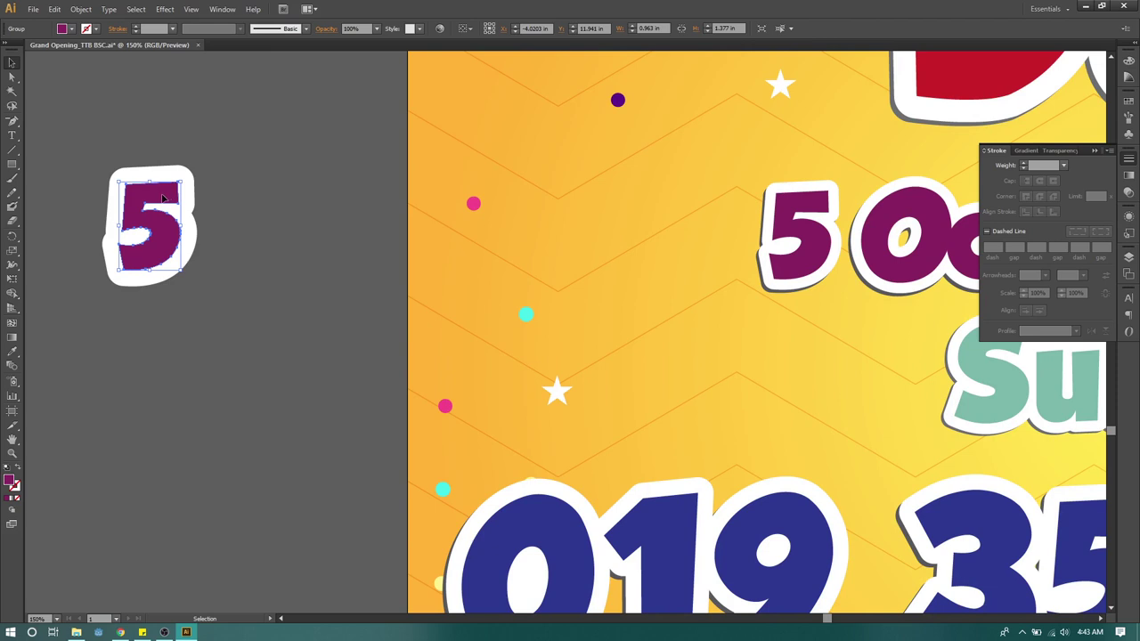
{"action": "left_click_drag", "start_coordinate": [163, 197], "coordinate": [214, 210]}
{"action": "key", "text": "Delete"}
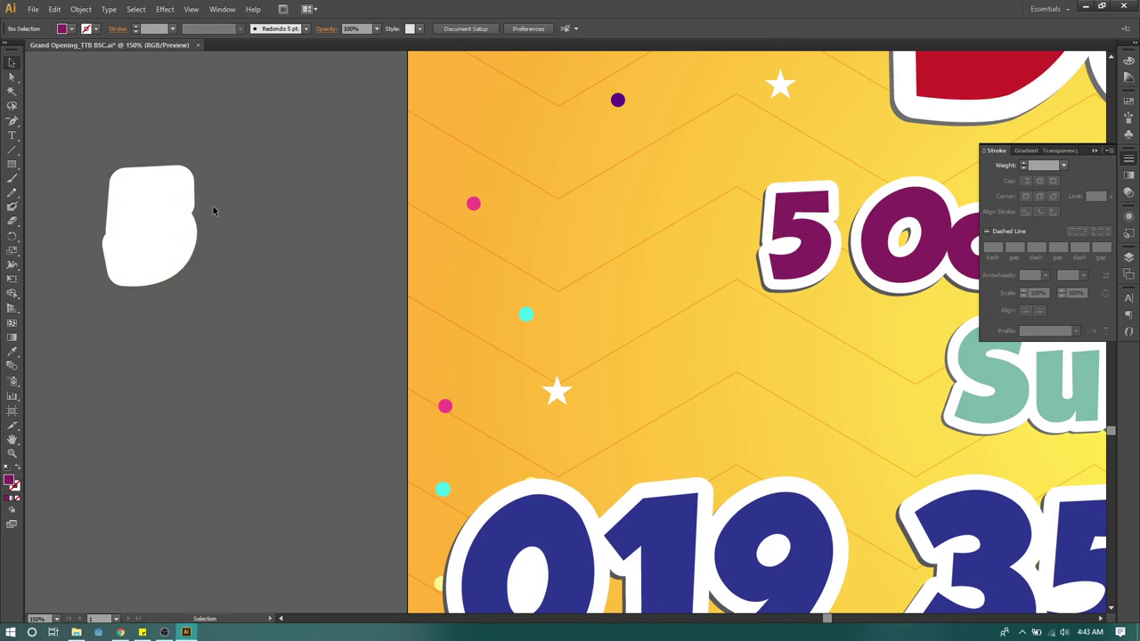
{"action": "key", "text": "ctrl+z"}
{"action": "key", "text": "ctrl+z"}
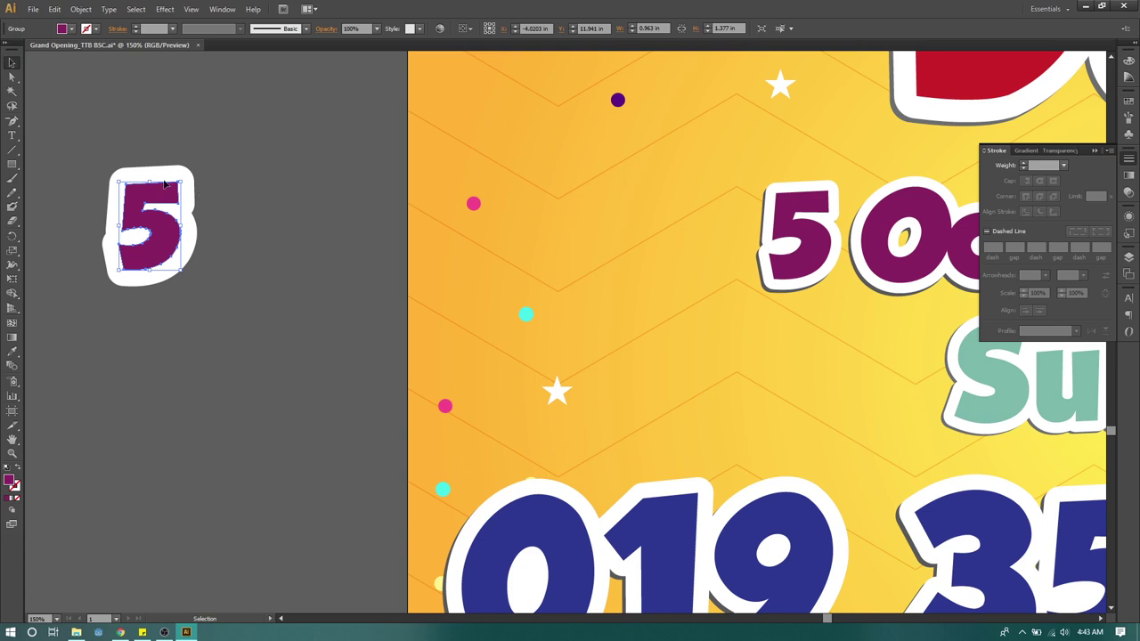
{"action": "left_click", "coordinate": [198, 144]}
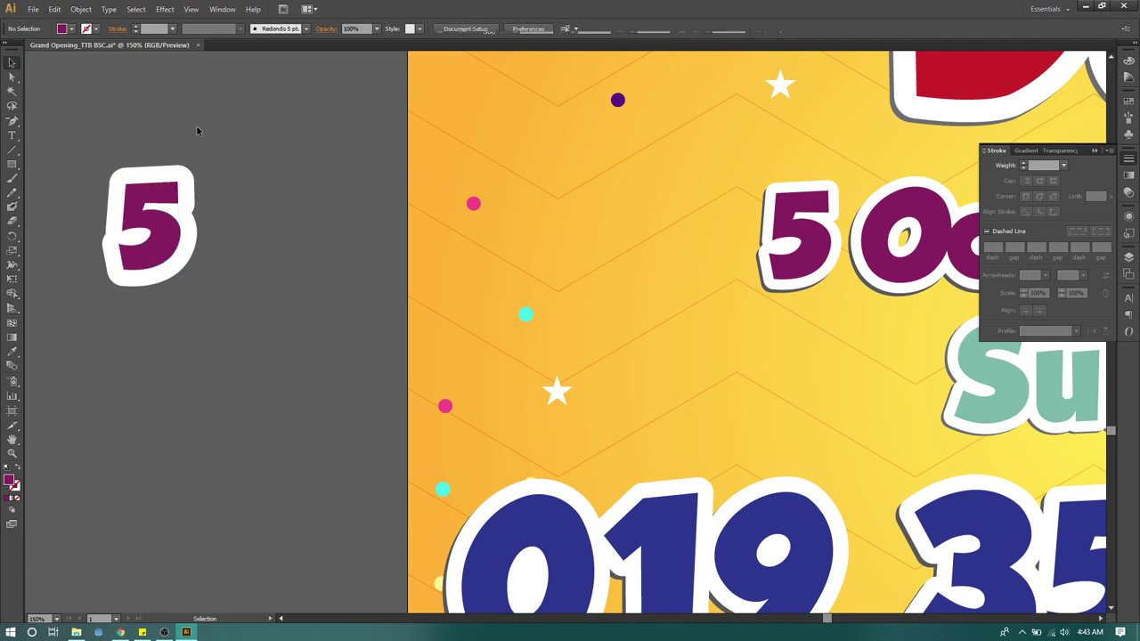
{"action": "left_click", "coordinate": [153, 198]}
{"action": "left_click_drag", "start_coordinate": [153, 198], "coordinate": [222, 203]}
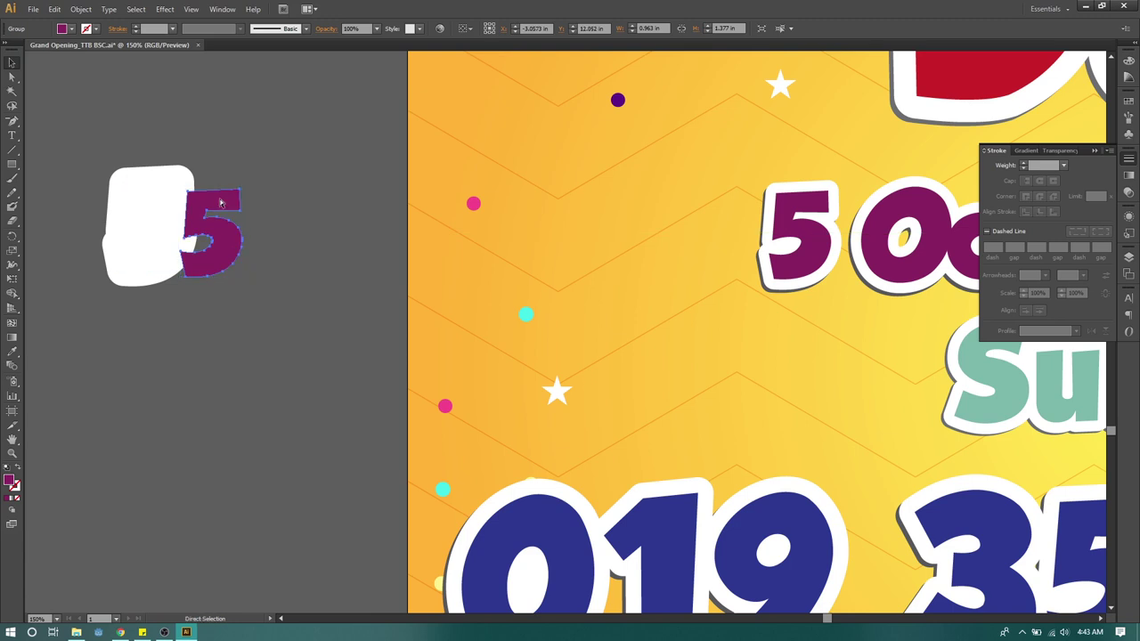
{"action": "key", "text": "ctrl+s"}
{"action": "key", "text": "v"}
{"action": "key", "text": "ctrl+z"}
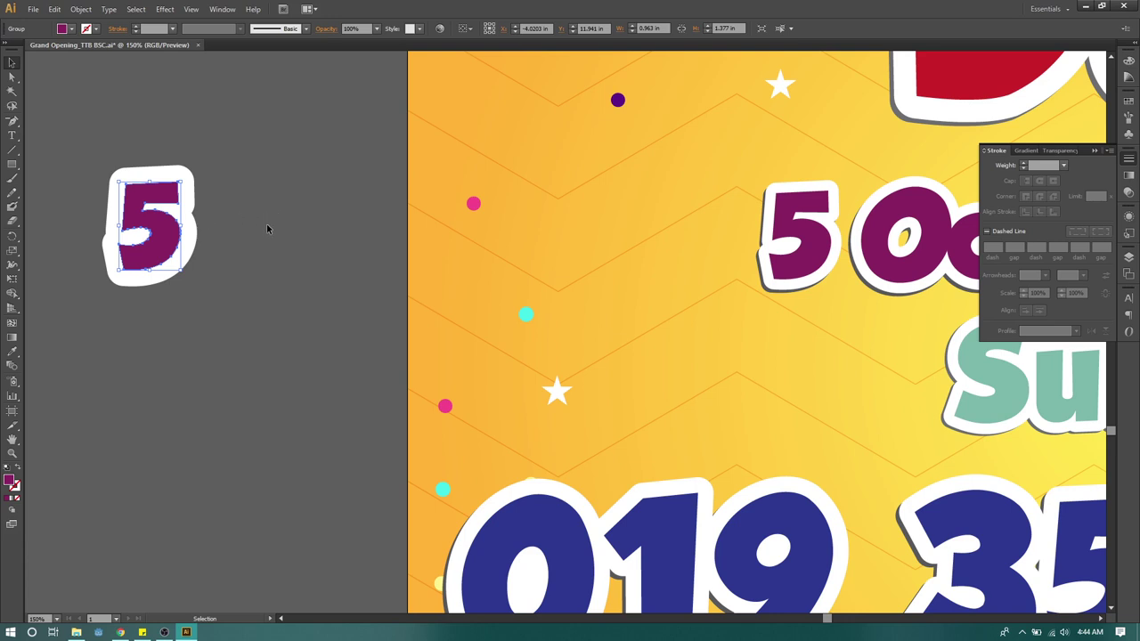
{"action": "left_click", "coordinate": [226, 197]}
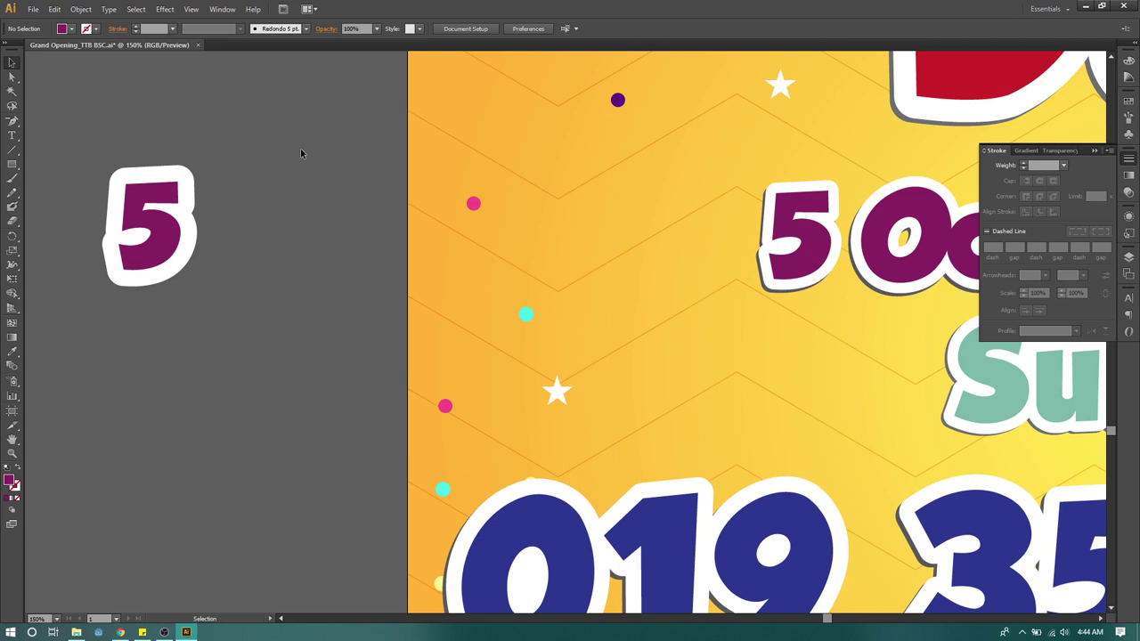
{"action": "left_click_drag", "start_coordinate": [225, 214], "coordinate": [176, 241]}
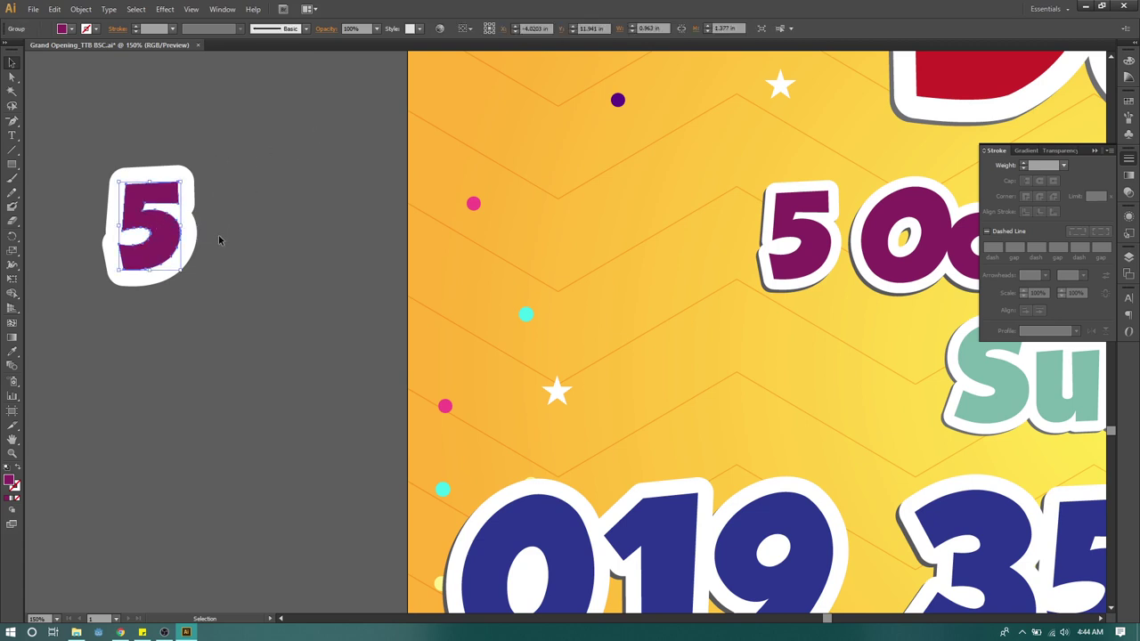
{"action": "left_click", "coordinate": [223, 167]}
{"action": "left_click_drag", "start_coordinate": [165, 251], "coordinate": [212, 268]}
{"action": "key", "text": "ctrl+z"}
{"action": "left_click", "coordinate": [239, 223]}
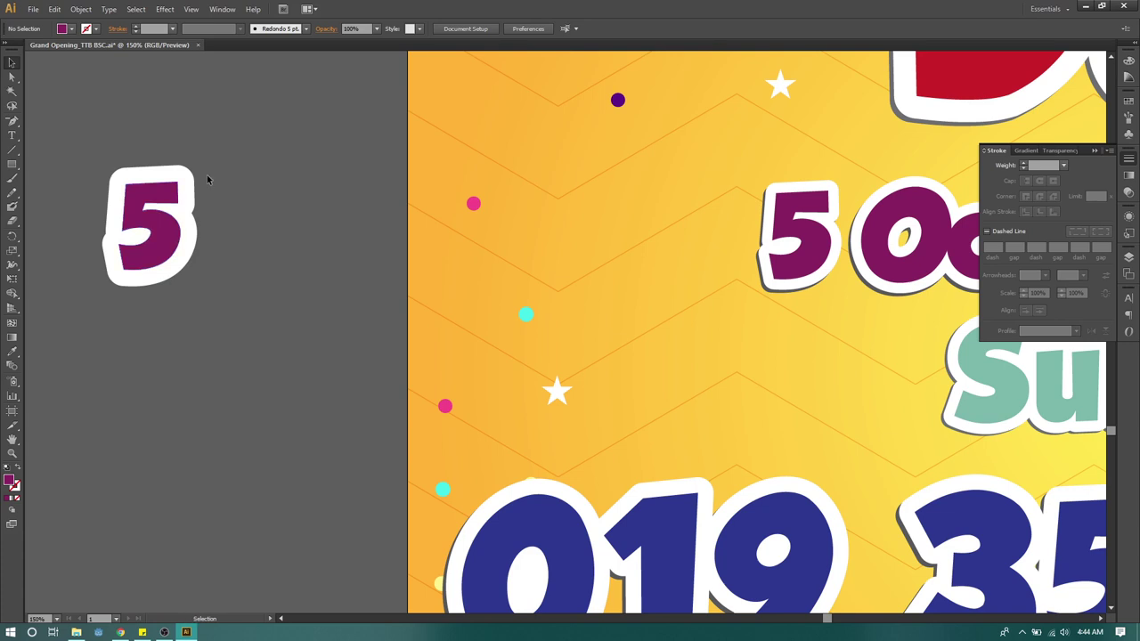
{"action": "left_click", "coordinate": [156, 220]}
{"action": "left_click", "coordinate": [217, 166]}
{"action": "left_click_drag", "start_coordinate": [157, 226], "coordinate": [215, 242]}
{"action": "key", "text": "ctrl+z"}
Move the purple "5" aside from its white copy and set the white copy's stroke weight to 24 px.
{"action": "left_click_drag", "start_coordinate": [152, 227], "coordinate": [241, 212]}
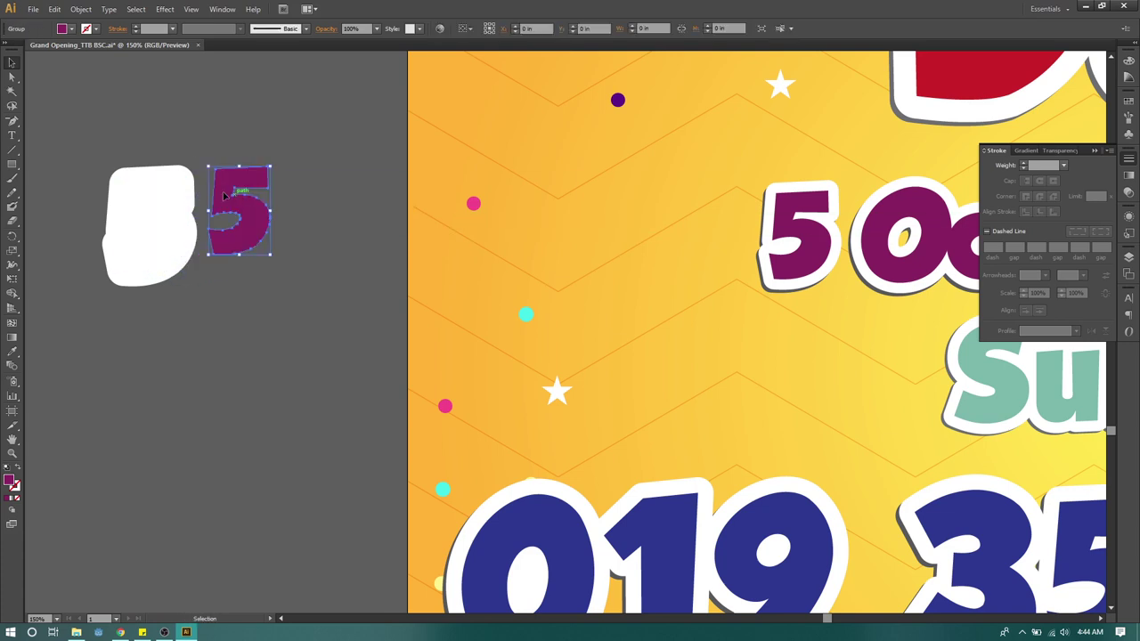
{"action": "left_click", "coordinate": [160, 154]}
{"action": "left_click_drag", "start_coordinate": [160, 154], "coordinate": [163, 243]}
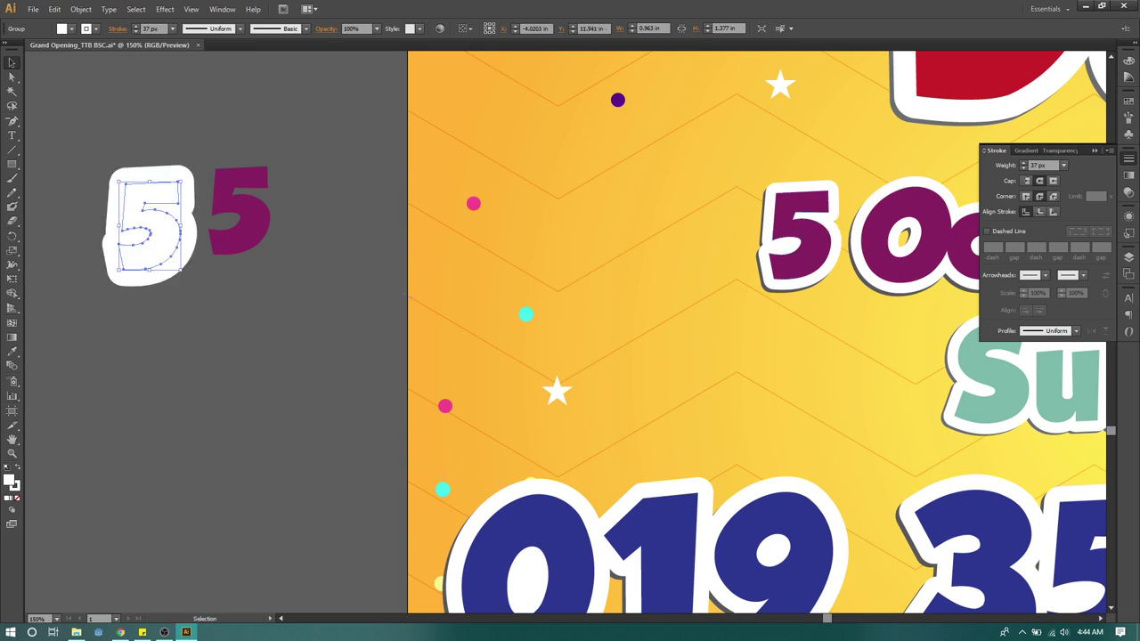
{"action": "left_click", "coordinate": [1024, 169]}
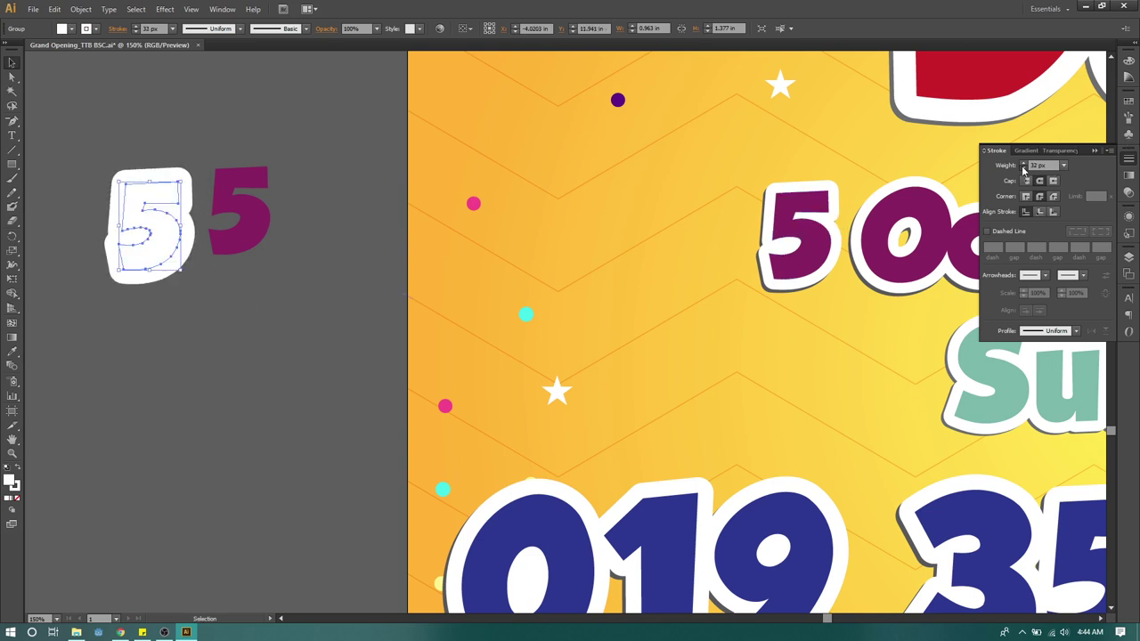
{"action": "left_click", "coordinate": [1023, 169]}
{"action": "left_click", "coordinate": [310, 133]}
Move the purple "5" back over the white copy and align both on their horizontal and vertical centres.
{"action": "left_click_drag", "start_coordinate": [236, 197], "coordinate": [143, 217]}
{"action": "left_click_drag", "start_coordinate": [45, 168], "coordinate": [244, 311]}
{"action": "key", "text": "ctrl+g"}
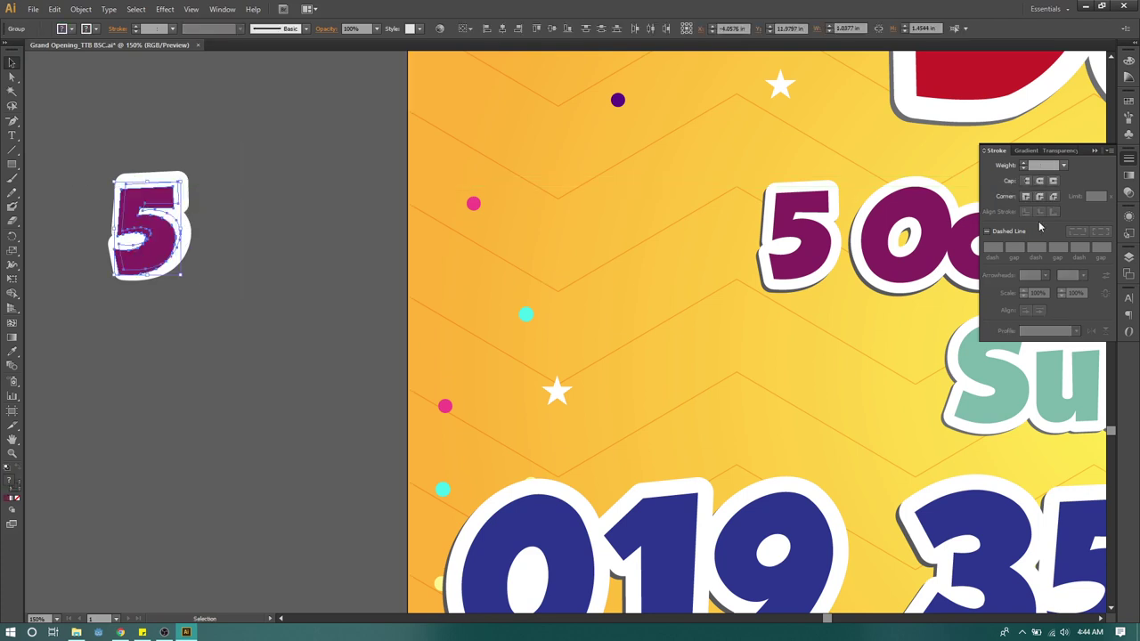
{"action": "left_click", "coordinate": [502, 29]}
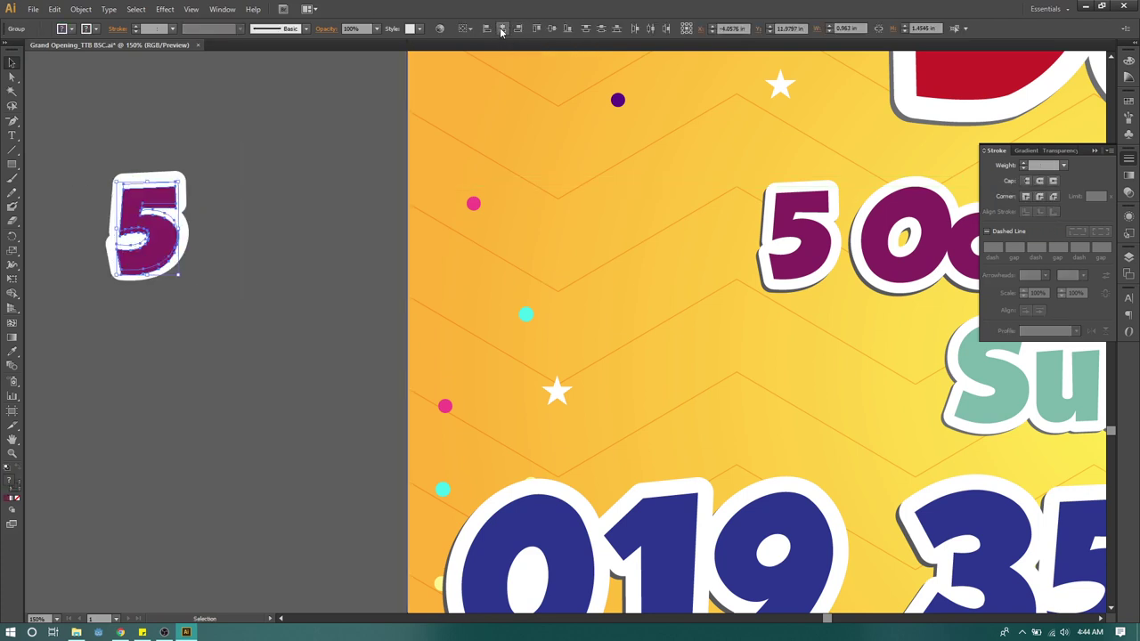
{"action": "left_click", "coordinate": [552, 28]}
{"action": "left_click", "coordinate": [240, 184]}
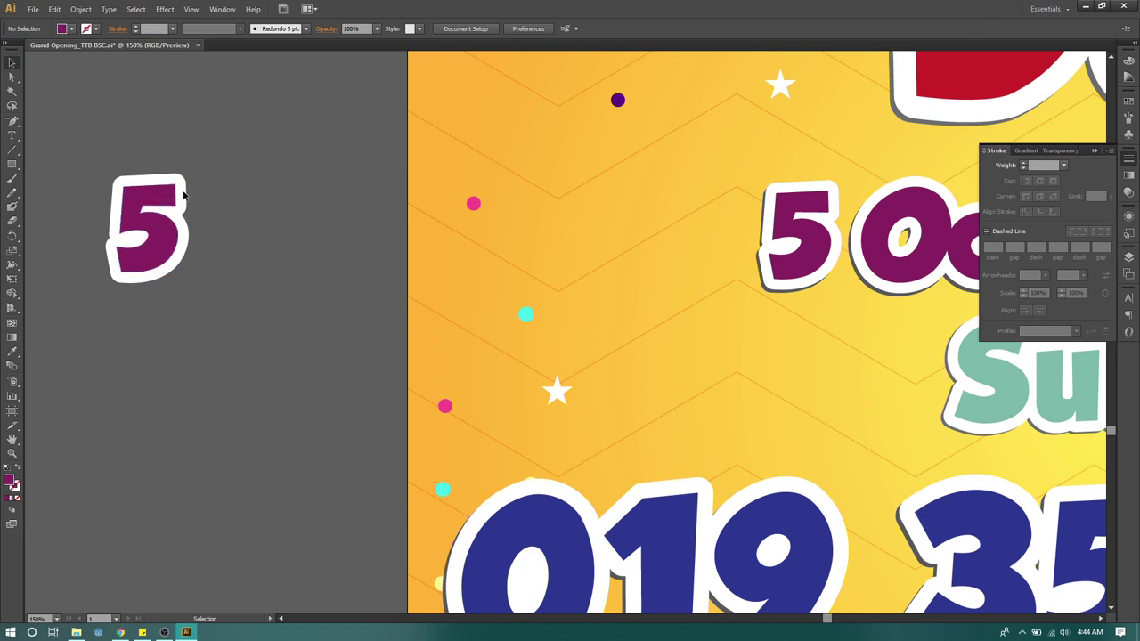
Set the stroke weight of the white "5" copy to 20 px.
{"action": "left_click", "coordinate": [163, 198]}
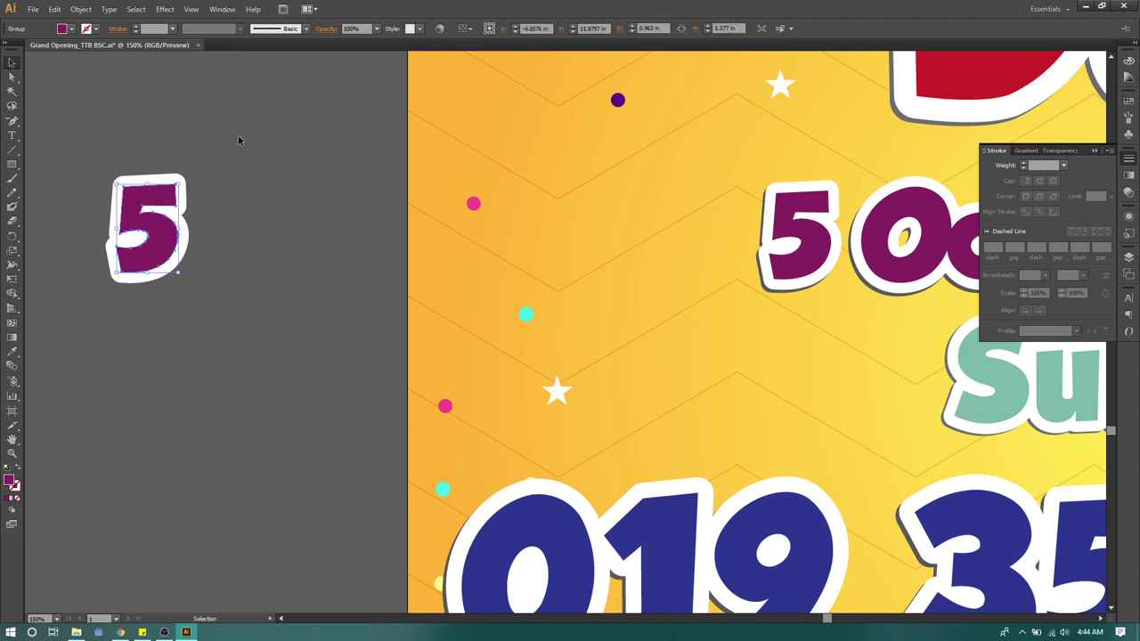
{"action": "left_click", "coordinate": [190, 190]}
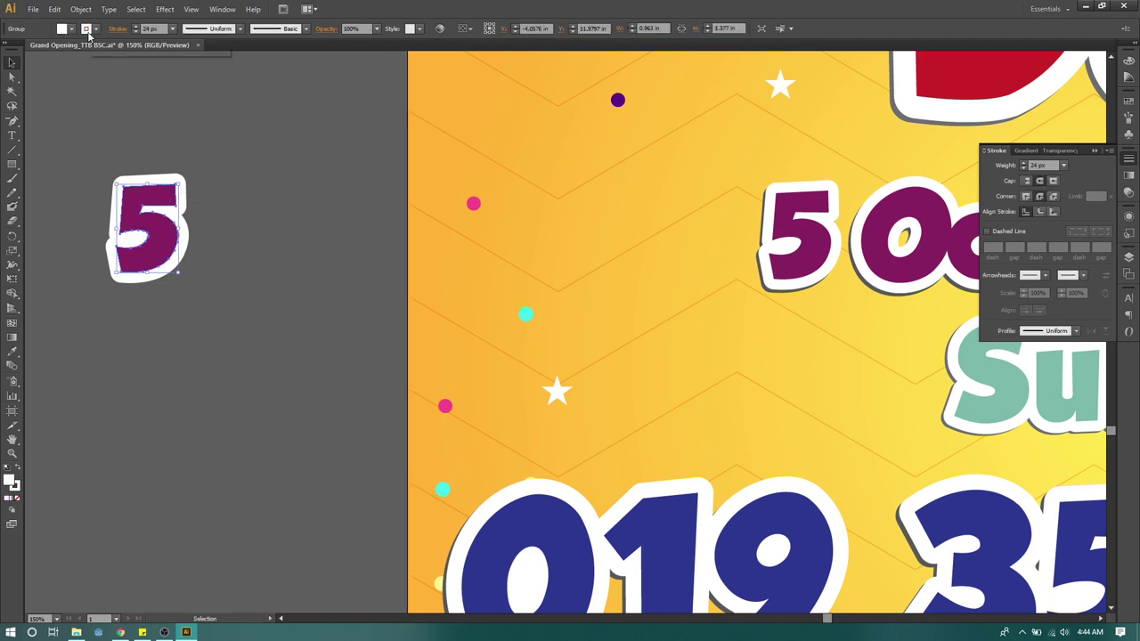
{"action": "left_click", "coordinate": [136, 31]}
{"action": "left_click", "coordinate": [136, 31]}
{"action": "left_click", "coordinate": [137, 31]}
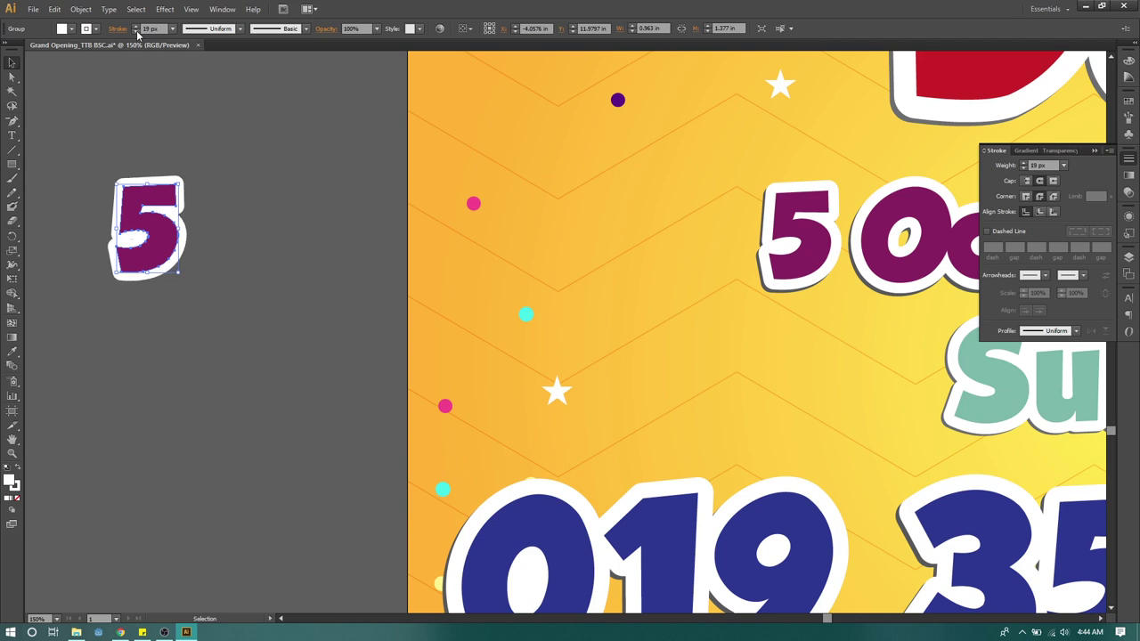
{"action": "left_click", "coordinate": [137, 31]}
{"action": "left_click", "coordinate": [136, 31]}
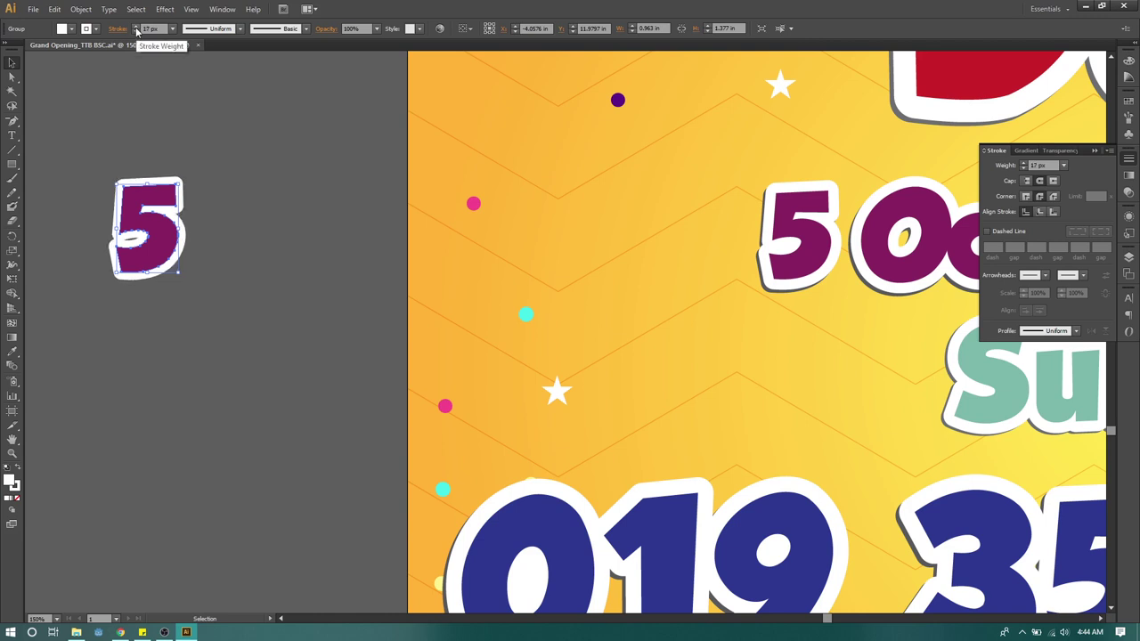
{"action": "left_click", "coordinate": [136, 26]}
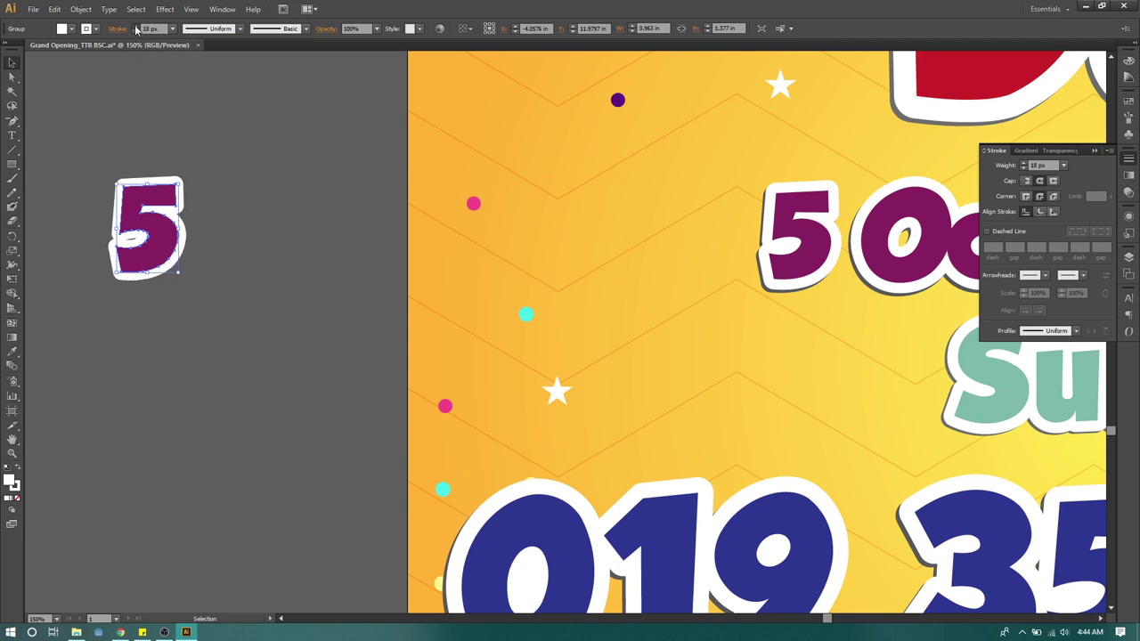
{"action": "left_click", "coordinate": [136, 26]}
{"action": "left_click", "coordinate": [136, 26]}
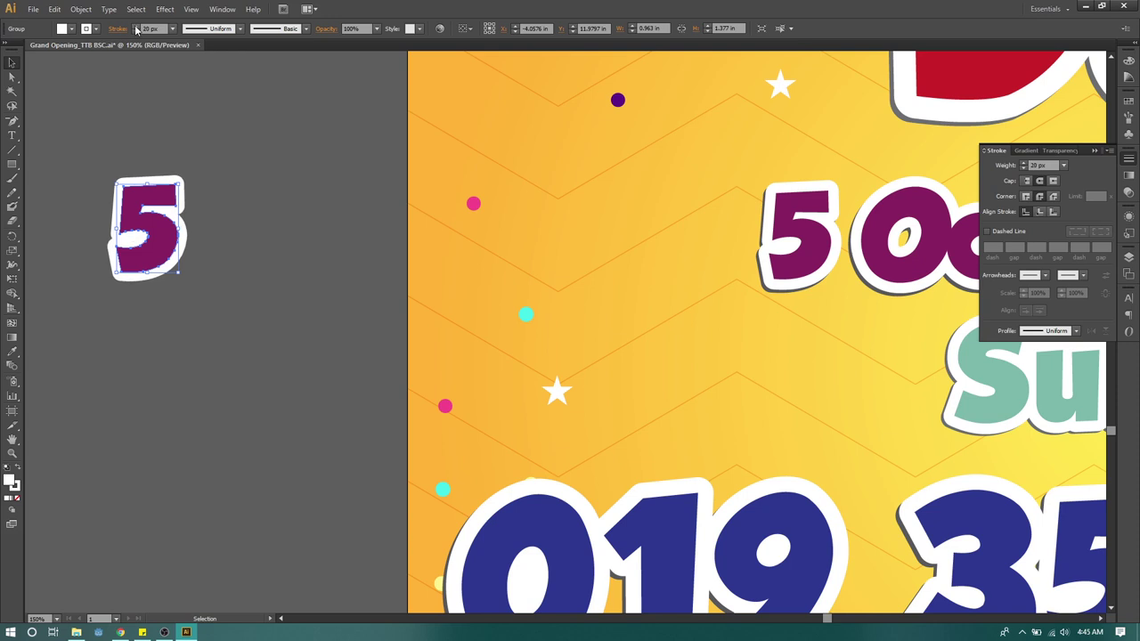
{"action": "left_click", "coordinate": [203, 136]}
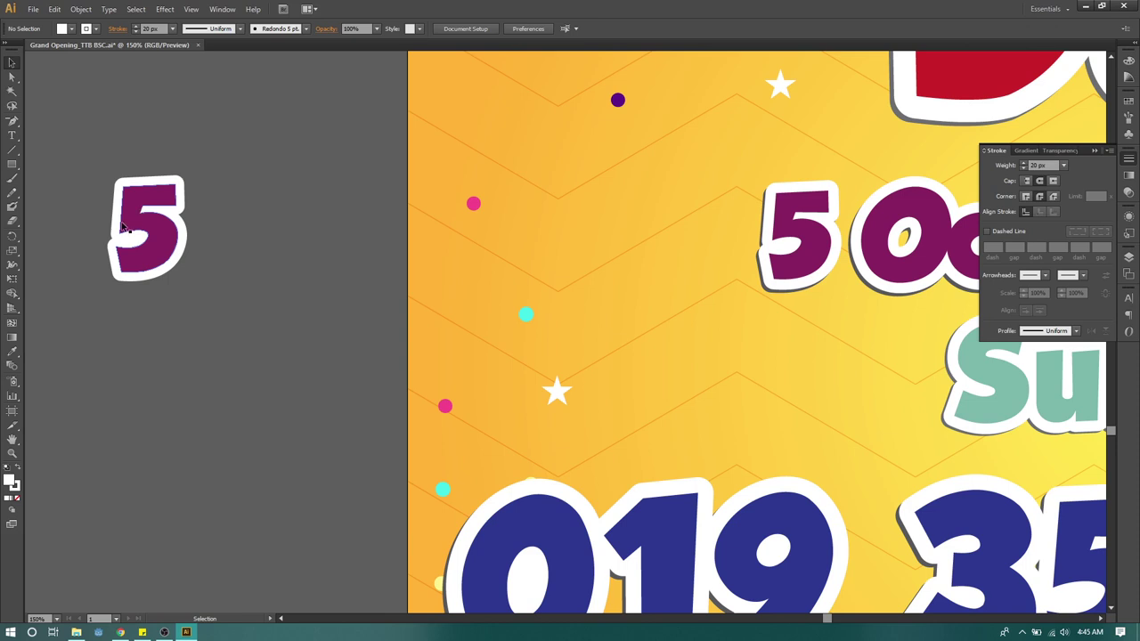
{"action": "left_click_drag", "start_coordinate": [130, 226], "coordinate": [154, 231]}
{"action": "key", "text": "ctrl+z"}
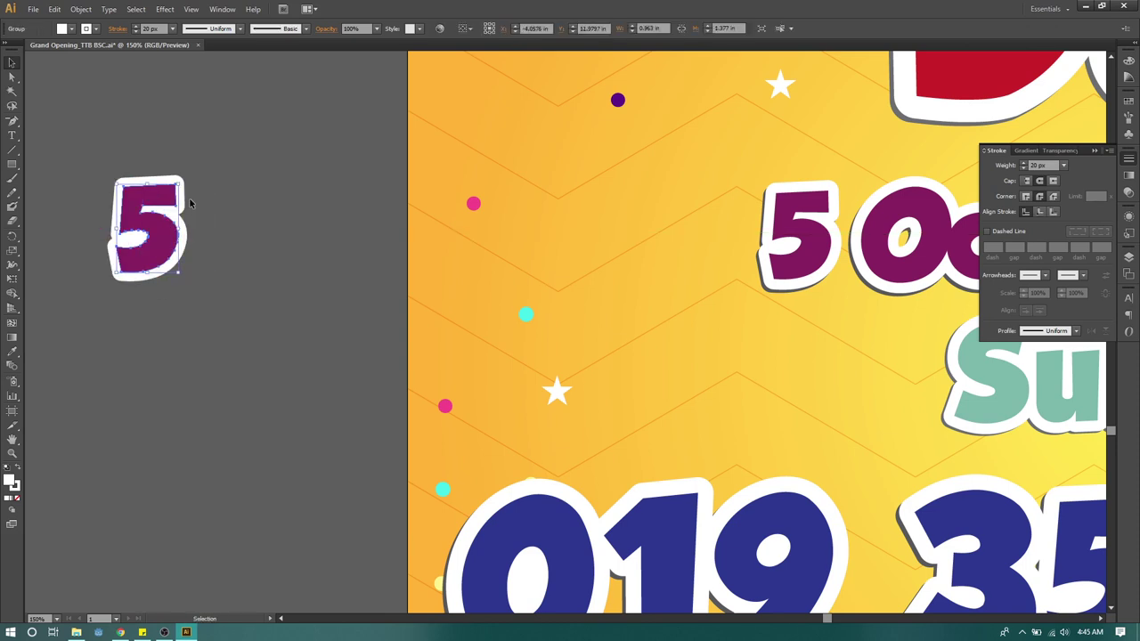
{"action": "left_click", "coordinate": [225, 181]}
{"action": "left_click_drag", "start_coordinate": [225, 181], "coordinate": [314, 184]}
{"action": "left_click_drag", "start_coordinate": [211, 223], "coordinate": [325, 240]}
{"action": "key", "text": "ctrl+z"}
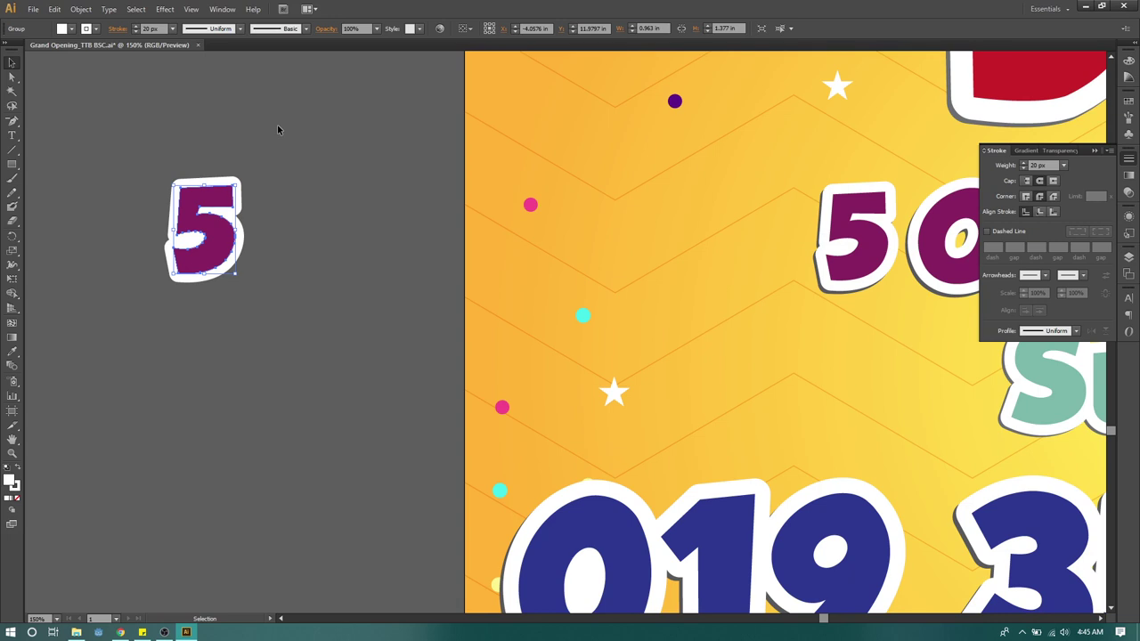
Move the purple "5" and its white outline copy together closer to the poster's edge.
{"action": "left_click", "coordinate": [118, 180]}
{"action": "left_click", "coordinate": [192, 198]}
{"action": "left_click", "coordinate": [219, 276], "text": "shift"}
{"action": "left_click_drag", "start_coordinate": [226, 243], "coordinate": [326, 264]}
{"action": "left_click", "coordinate": [364, 150]}
{"action": "left_click", "coordinate": [305, 252]}
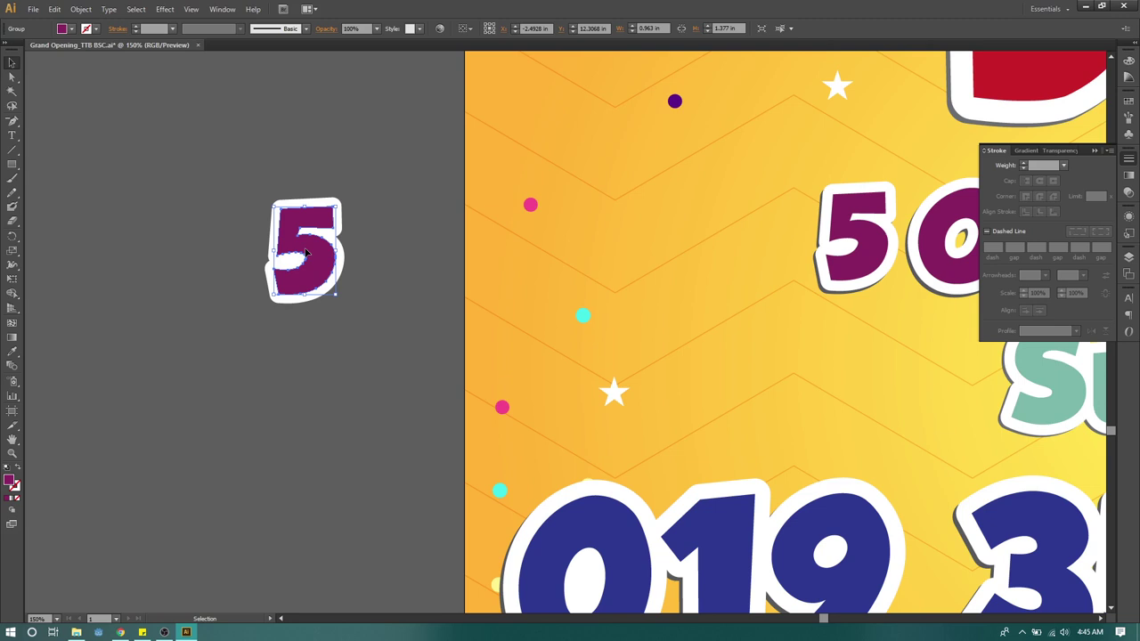
{"action": "left_click_drag", "start_coordinate": [306, 254], "coordinate": [346, 257]}
{"action": "key", "text": "ctrl+z"}
{"action": "left_click", "coordinate": [1095, 151]}
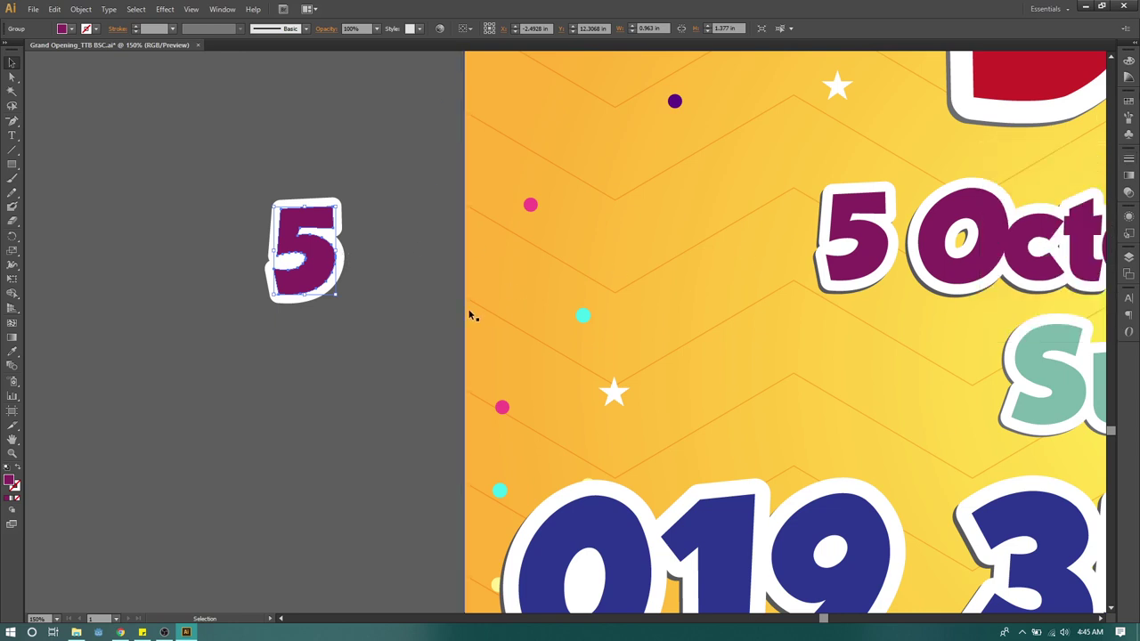
{"action": "left_click_drag", "start_coordinate": [307, 220], "coordinate": [352, 264]}
{"action": "key", "text": "ctrl+z"}
{"action": "left_click", "coordinate": [343, 153]}
{"action": "left_click", "coordinate": [305, 252]}
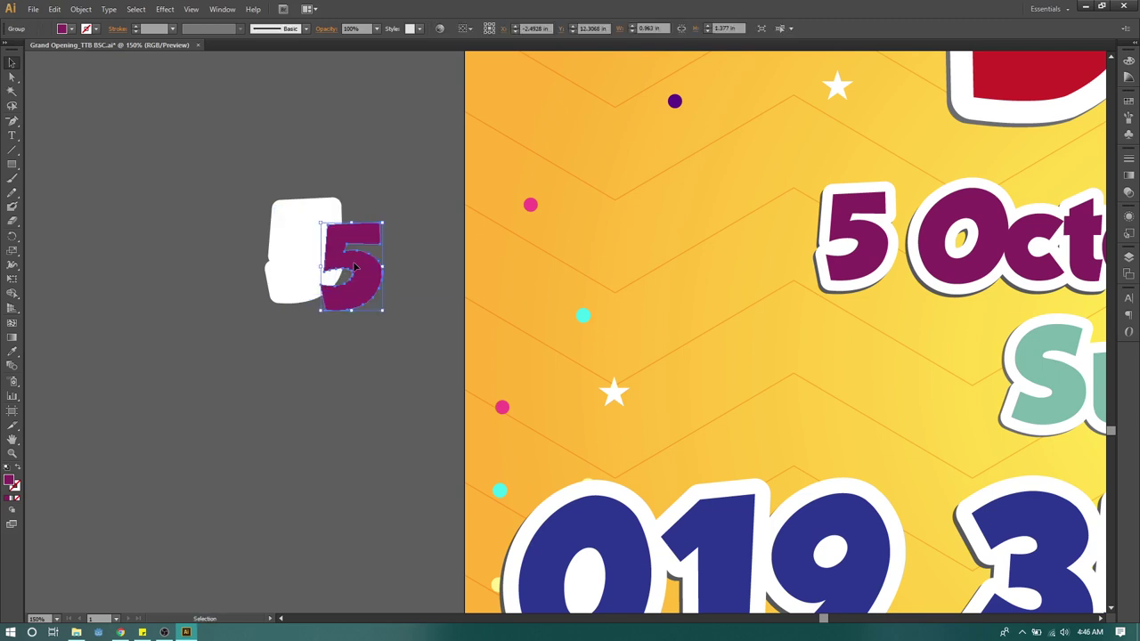
{"action": "key", "text": "ctrl+z"}
{"action": "left_click_drag", "start_coordinate": [146, 241], "coordinate": [387, 305]}
{"action": "key", "text": "ctrl+z"}
{"action": "left_click", "coordinate": [349, 169]}
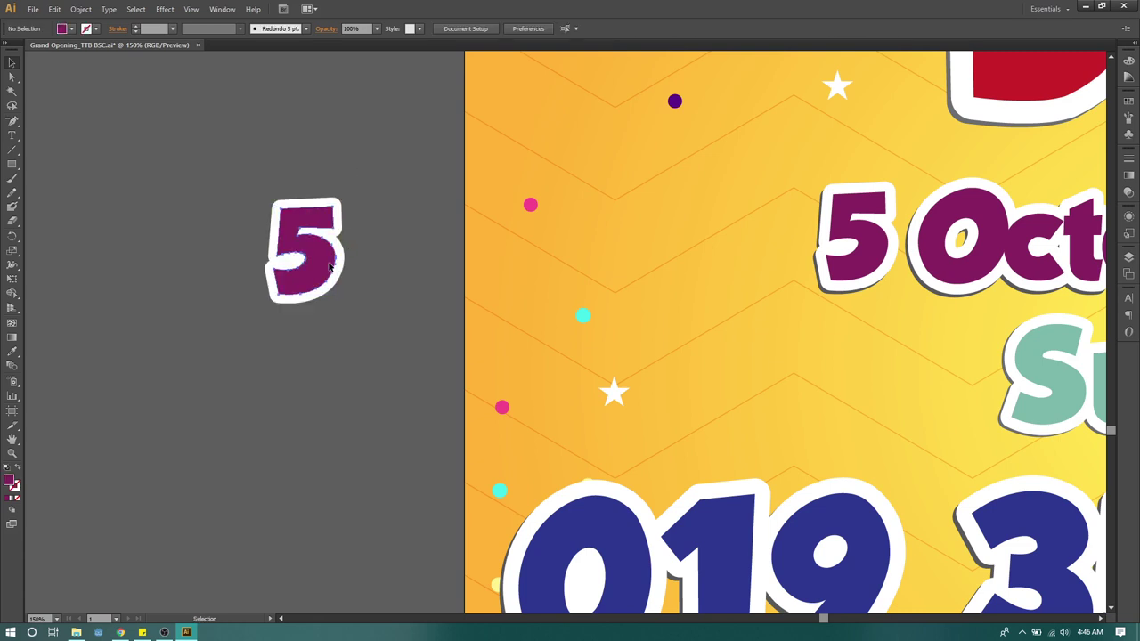
Lock the purple "5" and select the white copy behind it.
{"action": "left_click", "coordinate": [330, 261]}
{"action": "key", "text": "ctrl+2"}
{"action": "left_click", "coordinate": [326, 260]}
{"action": "left_click_drag", "start_coordinate": [327, 260], "coordinate": [236, 258]}
{"action": "key", "text": "ctrl+z"}
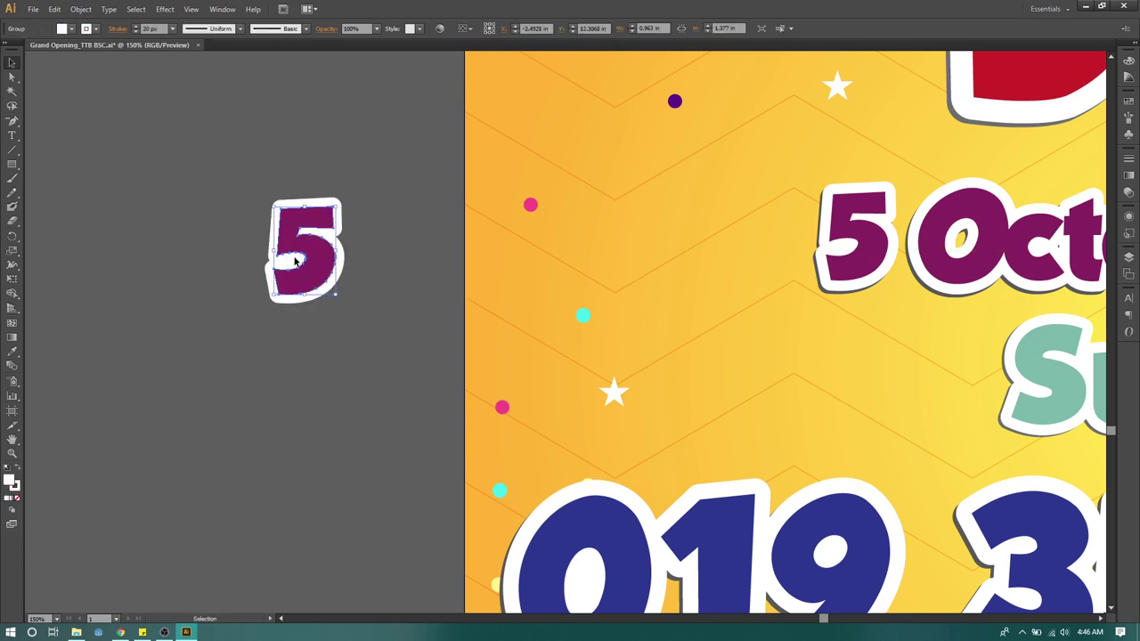
Expand the white "5" copy so that its stroke becomes a filled shape.
{"action": "right_click", "coordinate": [301, 256]}
{"action": "left_click", "coordinate": [359, 215]}
{"action": "left_click", "coordinate": [108, 9]}
{"action": "mouse_move", "coordinate": [81, 9]}
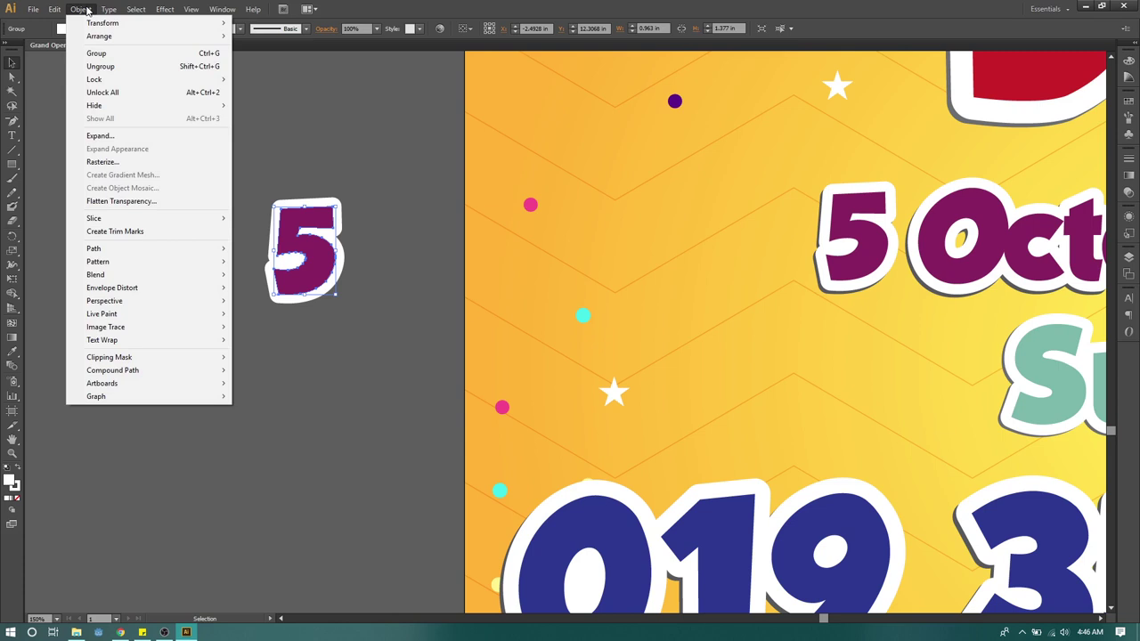
{"action": "left_click", "coordinate": [100, 136]}
{"action": "left_click", "coordinate": [536, 382]}
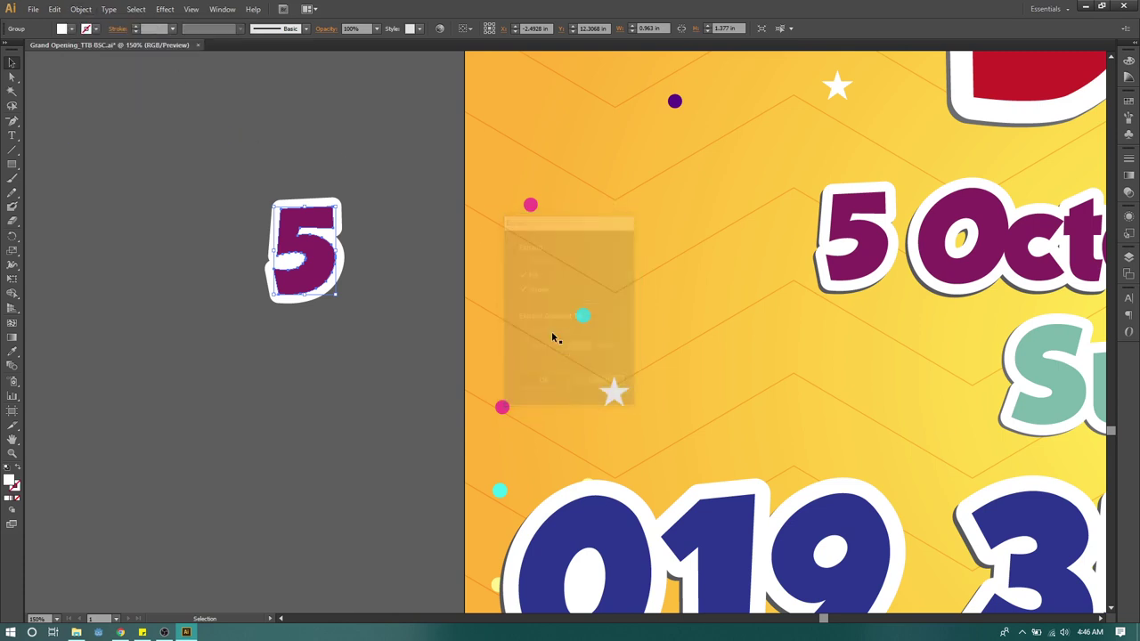
{"action": "left_click", "coordinate": [321, 183]}
{"action": "left_click_drag", "start_coordinate": [317, 218], "coordinate": [345, 191]}
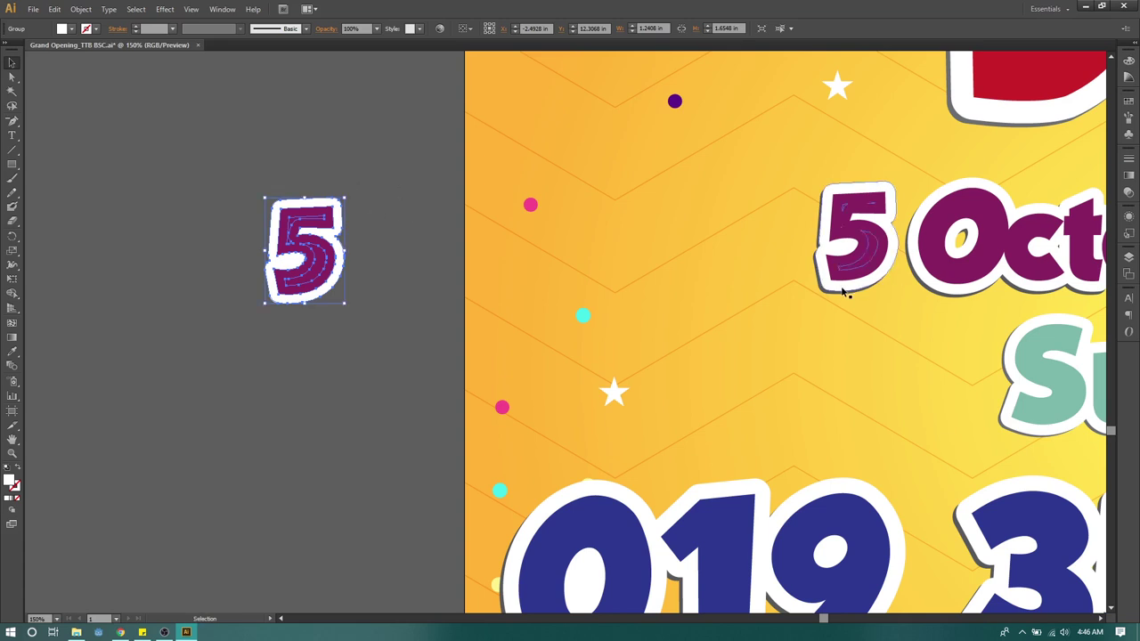
Colour an in-place copy of the expanded white "5" with the grey of the poster's date shadow using the Eyedropper, and send it behind the white one.
{"action": "scroll", "coordinate": [842, 292], "scroll_direction": "up", "scroll_amount": 5}
{"action": "key", "text": "i"}
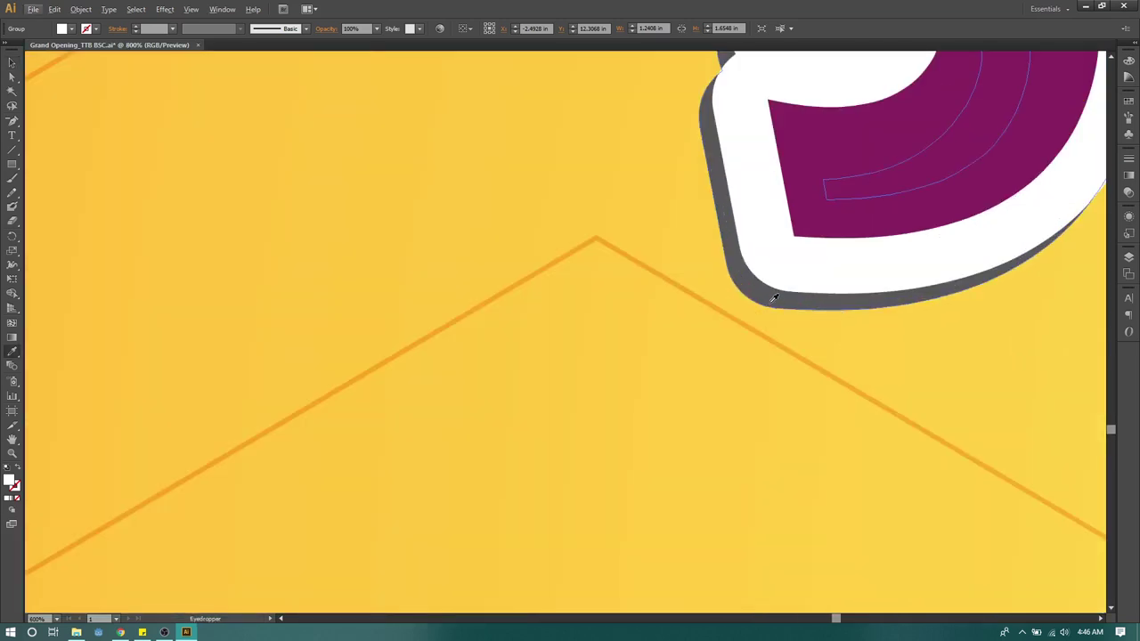
{"action": "left_click", "coordinate": [773, 298]}
{"action": "left_click", "coordinate": [12, 63]}
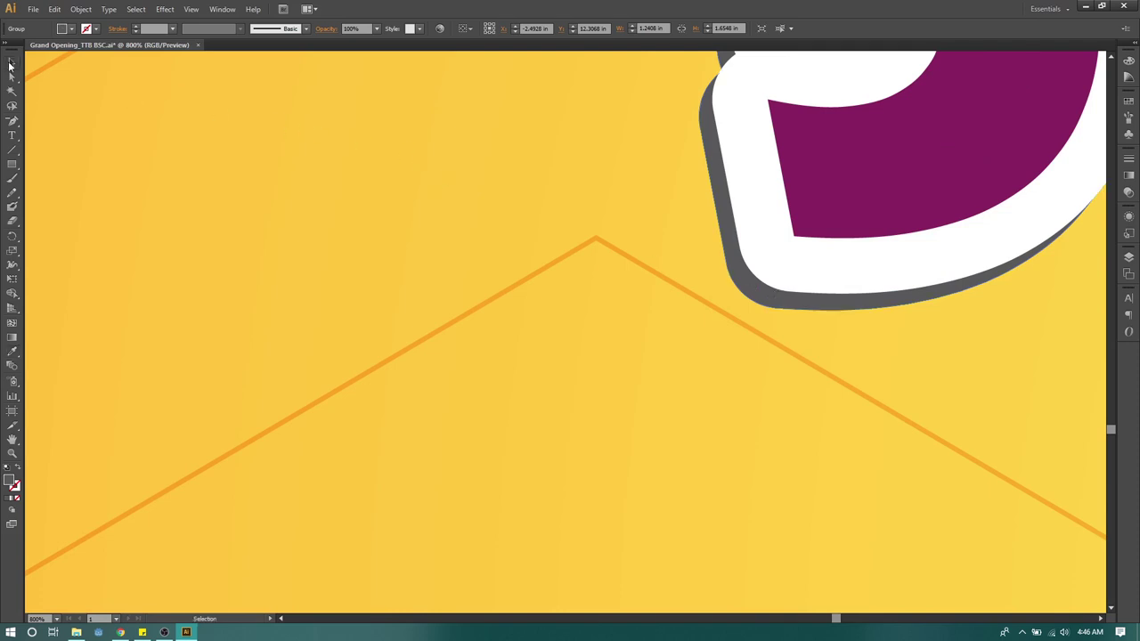
{"action": "scroll", "coordinate": [231, 171], "scroll_direction": "down", "scroll_amount": 6}
{"action": "left_click_drag", "start_coordinate": [201, 183], "coordinate": [782, 249]}
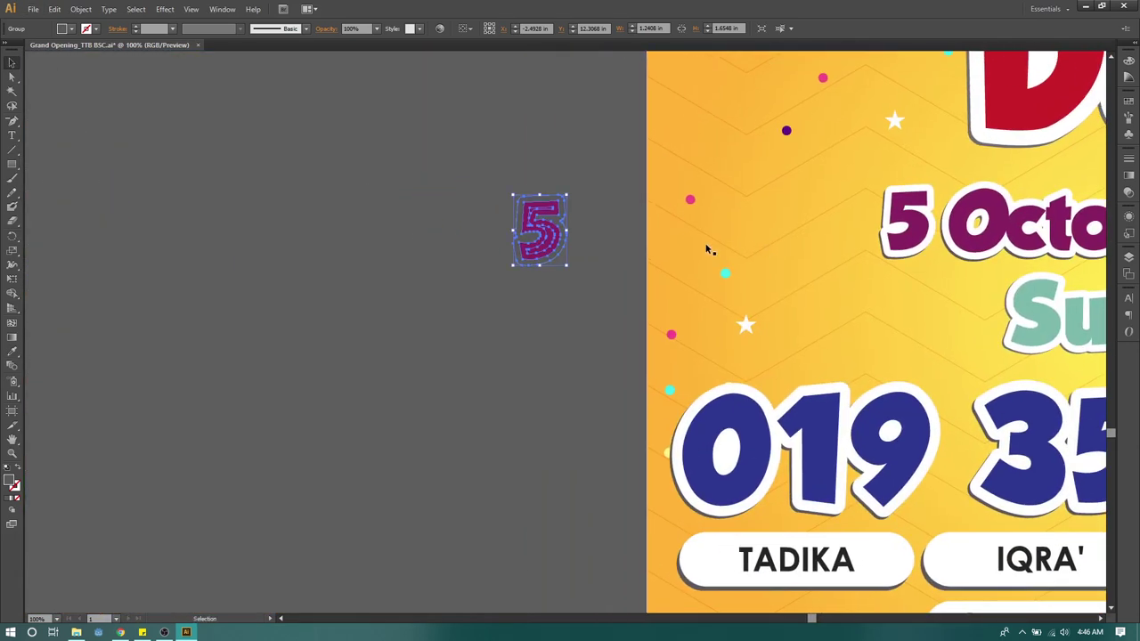
{"action": "key", "text": "ctrl+["}
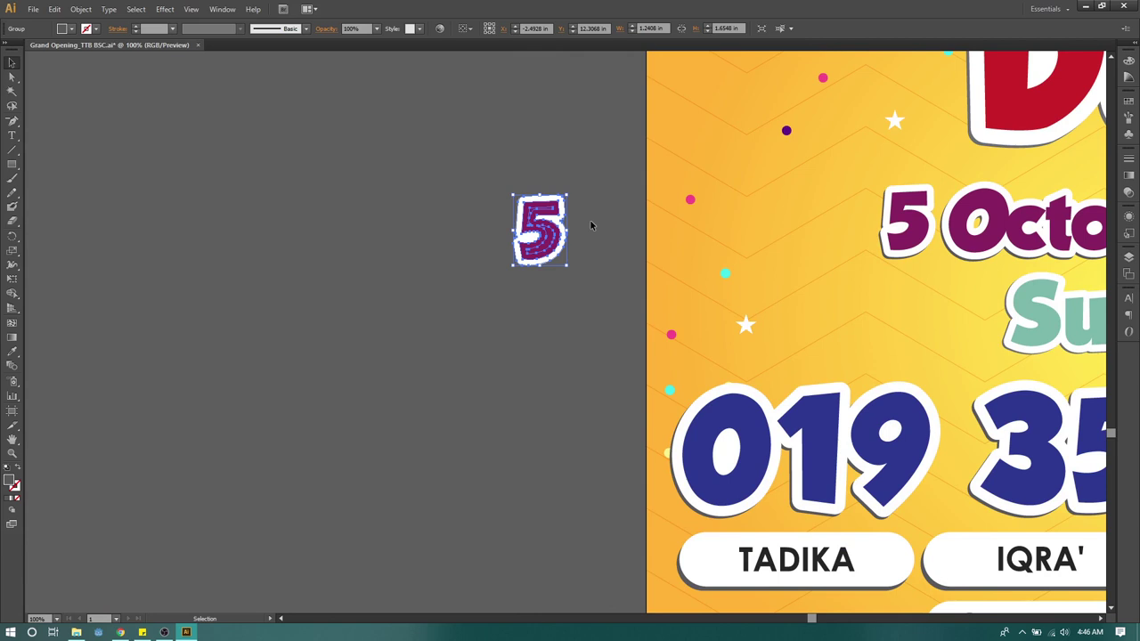
Nudge the grey "5" copy slightly left and down to form an offset shadow.
{"action": "key", "text": "Left"}
{"action": "key", "text": "Left"}
{"action": "key", "text": "Down"}
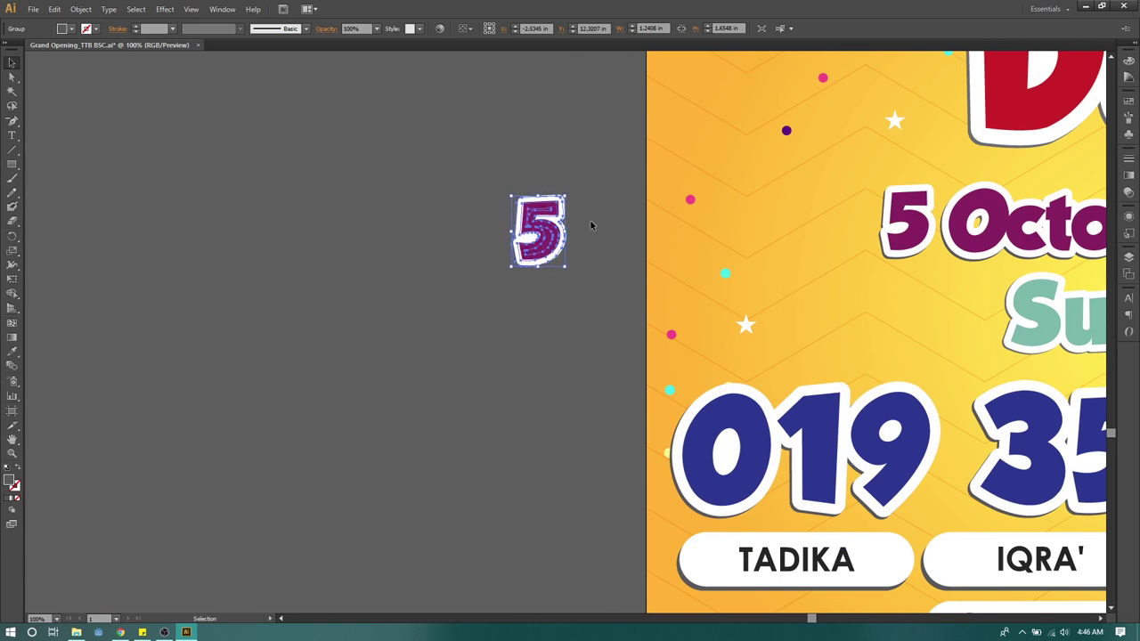
{"action": "key", "text": "Down"}
{"action": "left_click_drag", "start_coordinate": [528, 184], "coordinate": [604, 302]}
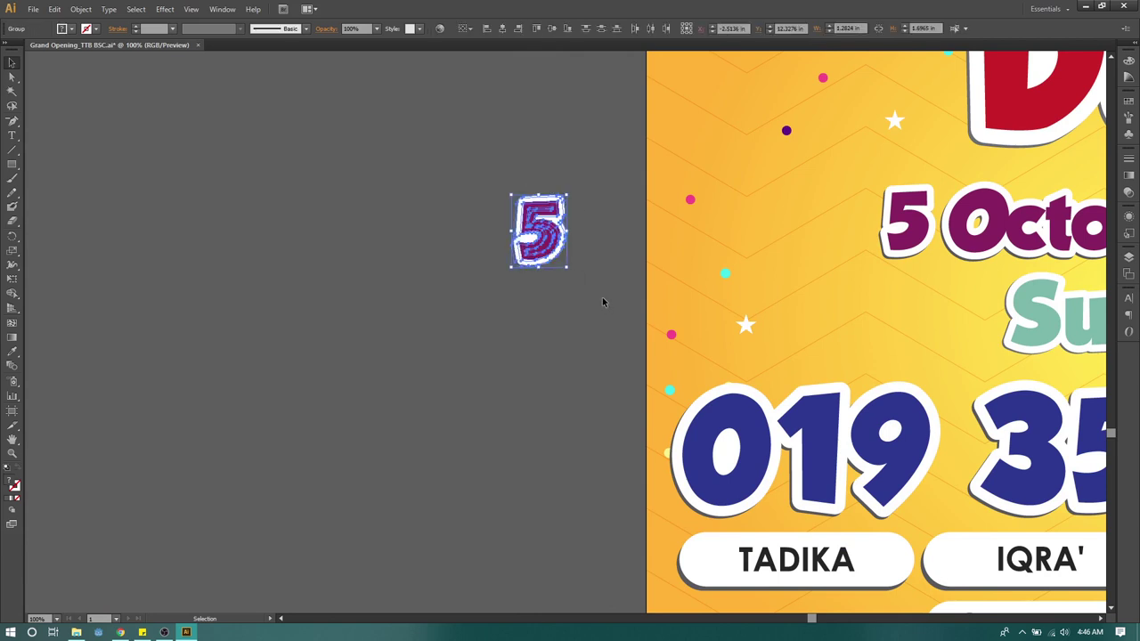
{"action": "left_click", "coordinate": [595, 205]}
{"action": "left_click_drag", "start_coordinate": [549, 157], "coordinate": [632, 332]}
{"action": "left_click_drag", "start_coordinate": [563, 251], "coordinate": [782, 251]}
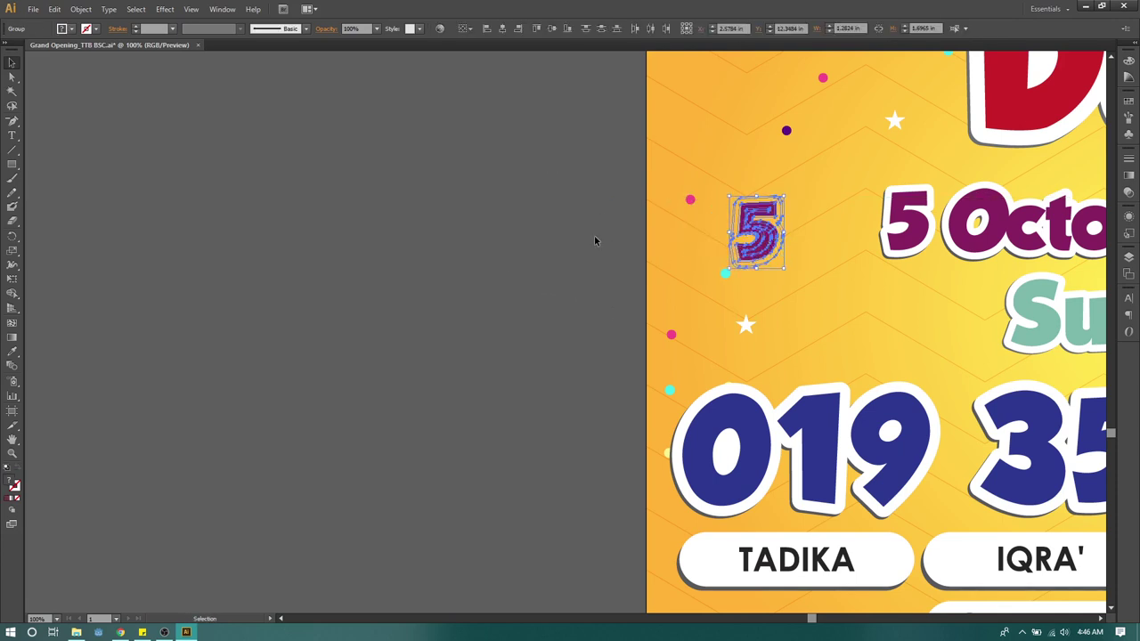
{"action": "key", "text": "ctrl+z"}
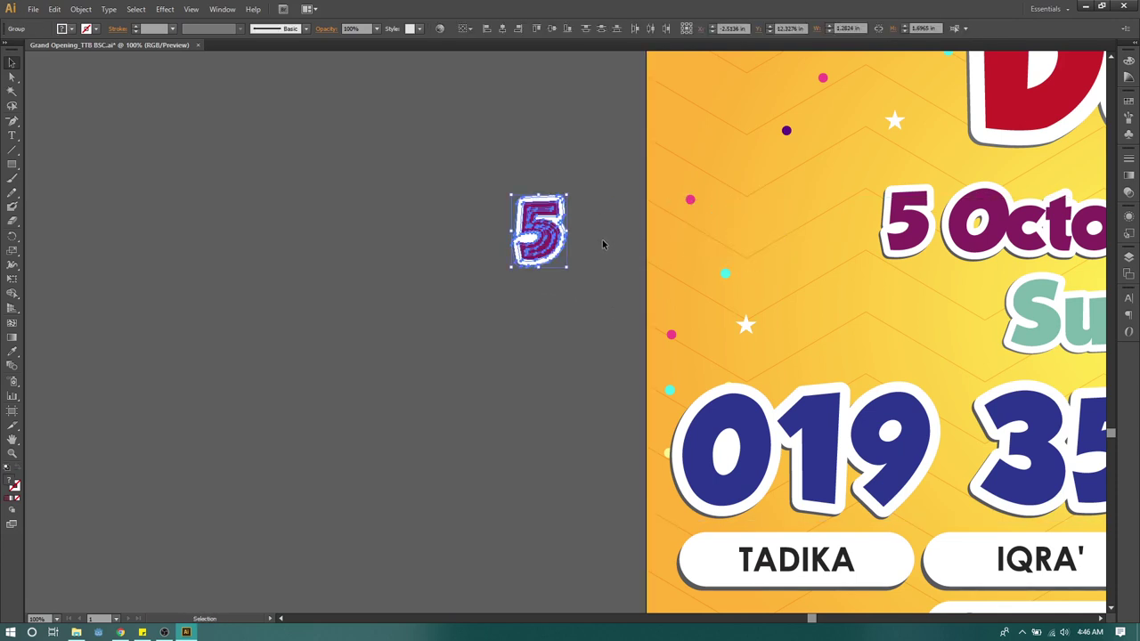
Try grouping the purple, white and grey layers of the "5" and moving the group slightly higher beside the poster.
{"action": "key", "text": "v"}
{"action": "left_click_drag", "start_coordinate": [564, 255], "coordinate": [855, 277]}
{"action": "key", "text": "space"}
{"action": "left_click_drag", "start_coordinate": [962, 234], "coordinate": [702, 210]}
{"action": "scroll", "coordinate": [574, 215], "scroll_direction": "up", "scroll_amount": 1}
{"action": "left_click_drag", "start_coordinate": [567, 212], "coordinate": [472, 194]}
{"action": "key", "text": "space"}
{"action": "left_click", "coordinate": [483, 140]}
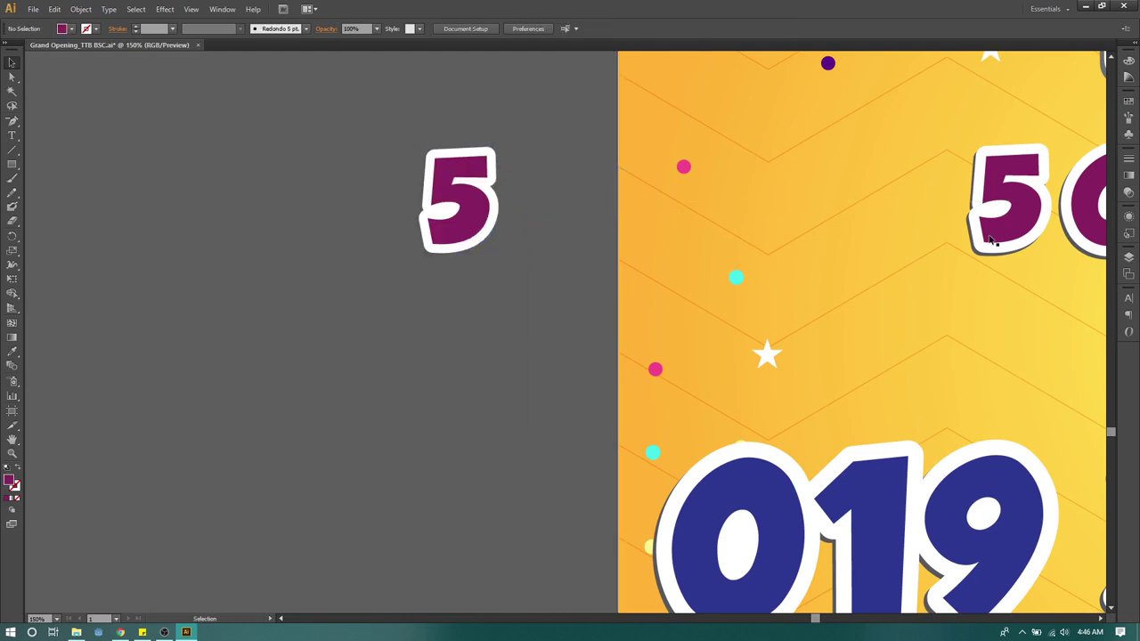
{"action": "left_click", "coordinate": [445, 197]}
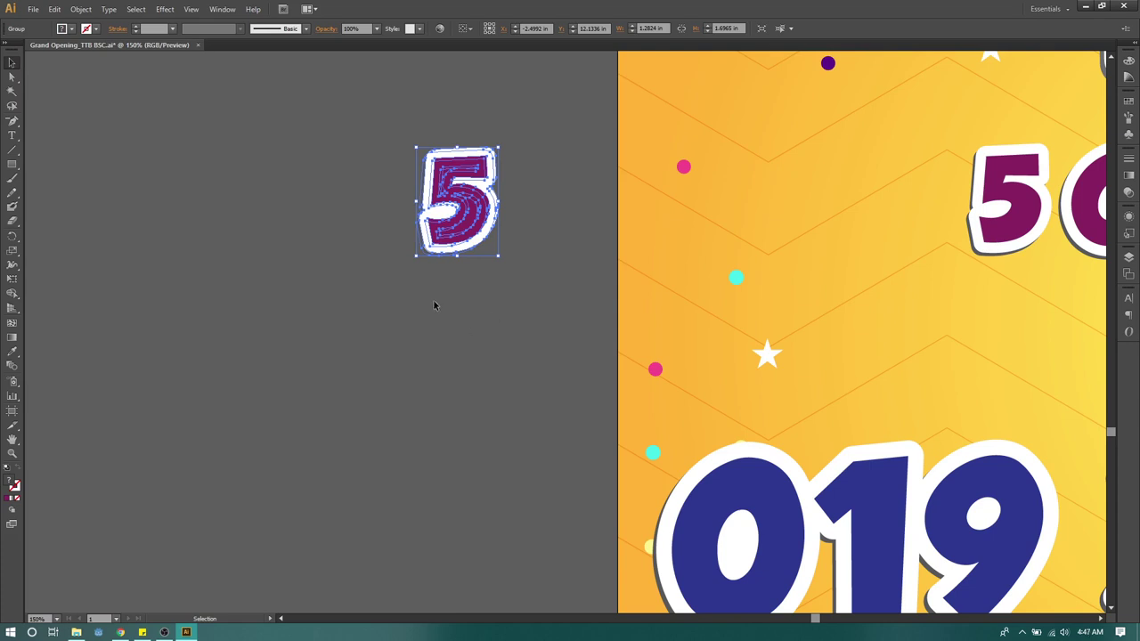
Undo the last move and grouping of the layered "5".
{"action": "key", "text": "ctrl+z"}
{"action": "key", "text": "ctrl+z"}
{"action": "key", "text": "ctrl+z"}
{"action": "key", "text": "ctrl+z"}
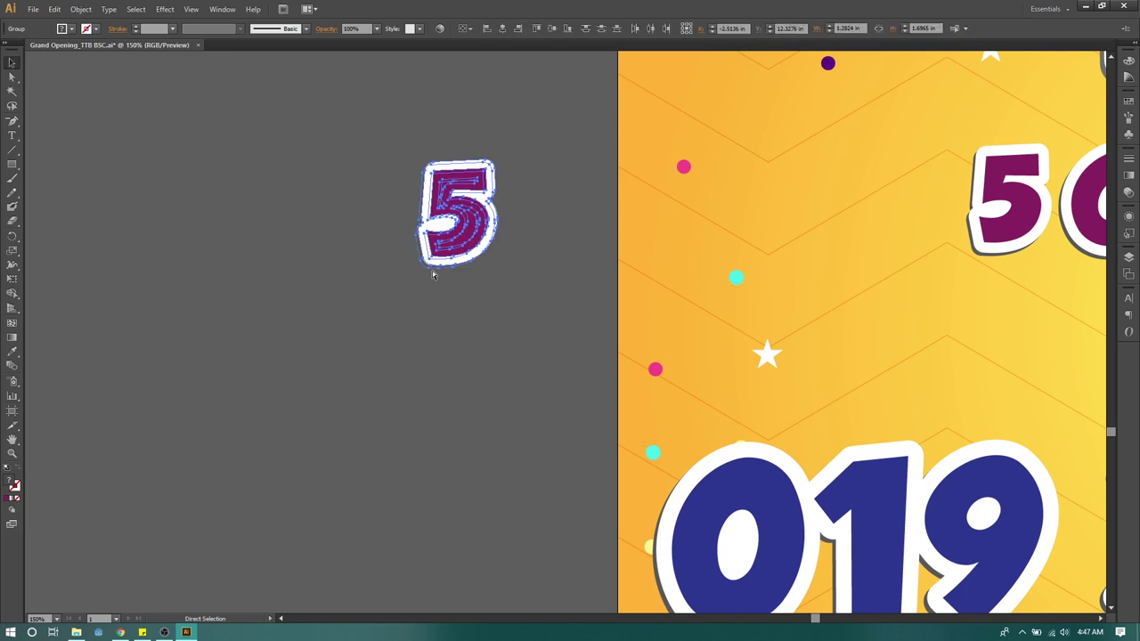
Undo the grey shadow copy of the "5" and the expansion of its white outline.
{"action": "left_click", "coordinate": [433, 274]}
{"action": "left_click", "coordinate": [467, 230]}
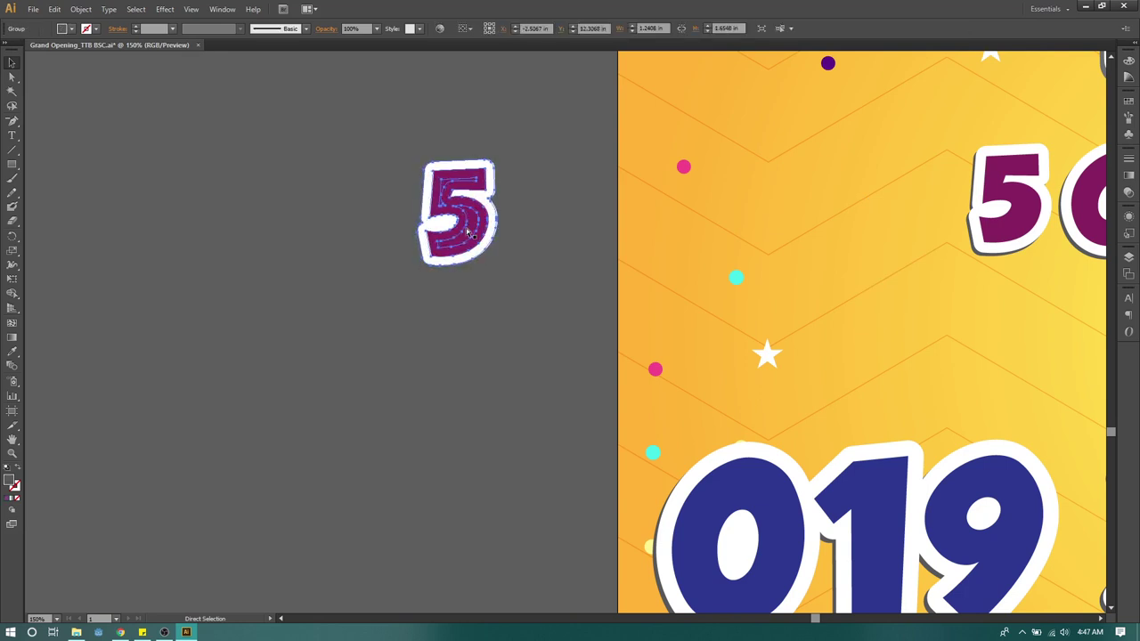
{"action": "key", "text": "ctrl+z"}
{"action": "key", "text": "ctrl+z"}
{"action": "key", "text": "ctrl+z"}
{"action": "key", "text": "ctrl+z"}
{"action": "key", "text": "ctrl+z"}
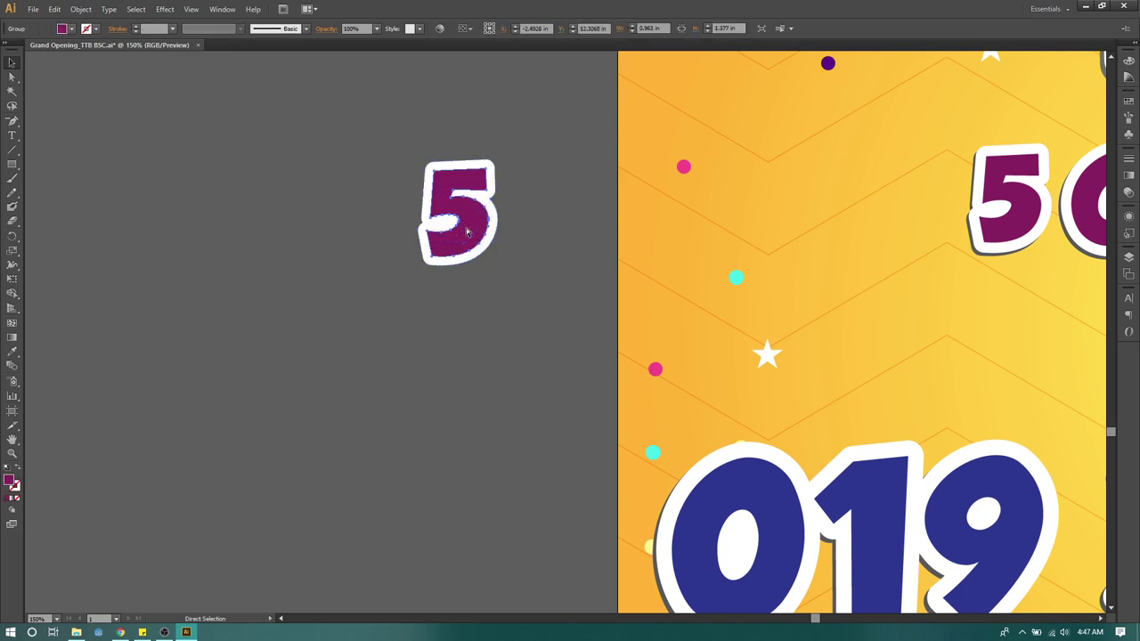
{"action": "key", "text": "ctrl+z"}
{"action": "key", "text": "ctrl+z"}
{"action": "key", "text": "ctrl+z"}
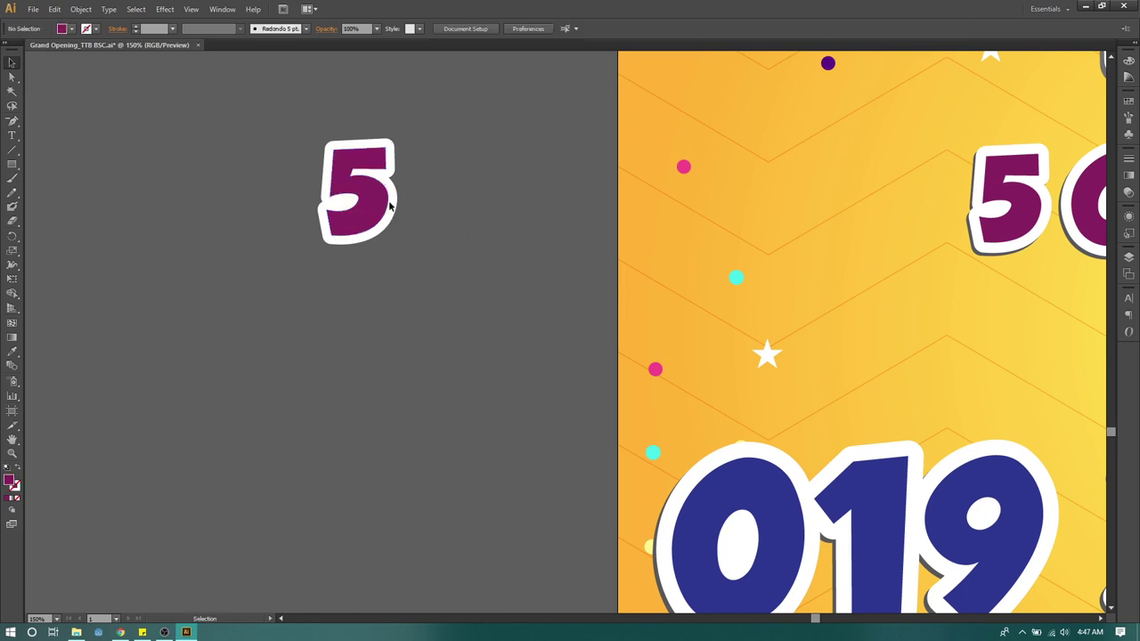
Undo the stroke weight adjustments on the white "5" and the placement of the purple "5" over it.
{"action": "left_click", "coordinate": [383, 203]}
{"action": "key", "text": "a"}
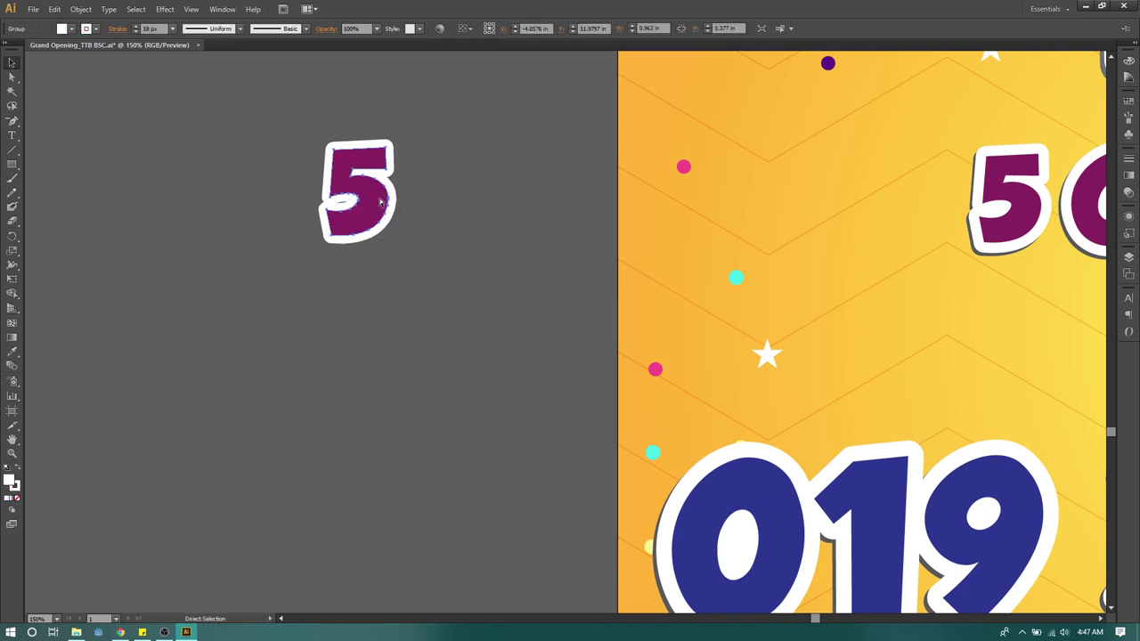
{"action": "key", "text": "ctrl+z"}
{"action": "key", "text": "ctrl+z"}
{"action": "key", "text": "ctrl+z"}
{"action": "key", "text": "ctrl+z"}
{"action": "key", "text": "ctrl+z"}
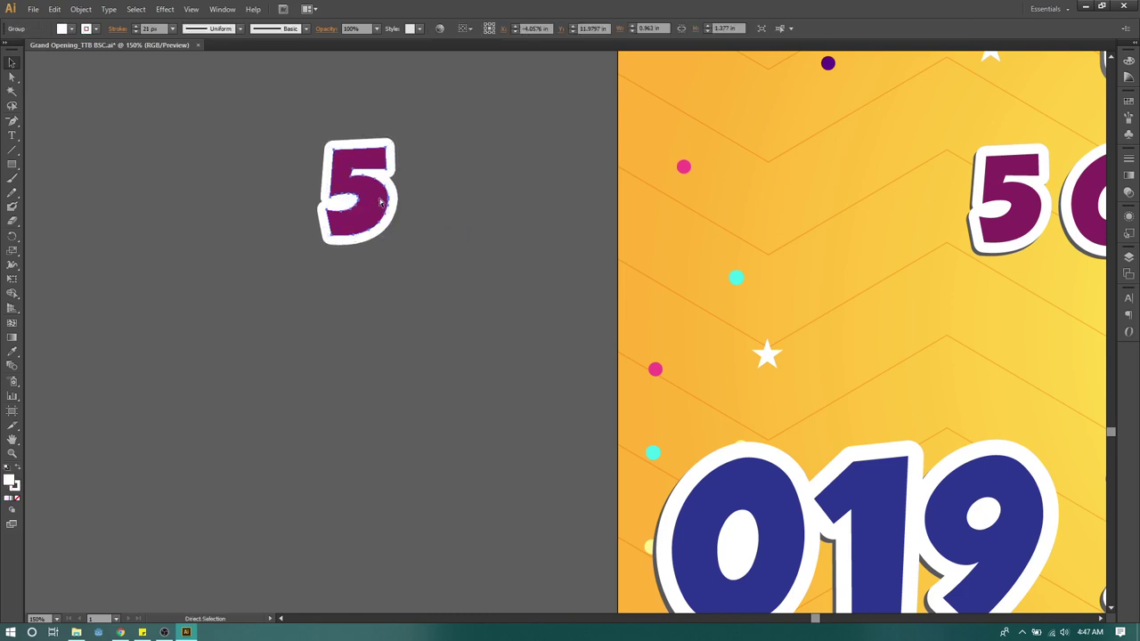
{"action": "key", "text": "ctrl+z"}
{"action": "key", "text": "ctrl+z"}
{"action": "key", "text": "ctrl+z"}
{"action": "key", "text": "ctrl+z"}
{"action": "key", "text": "ctrl+z"}
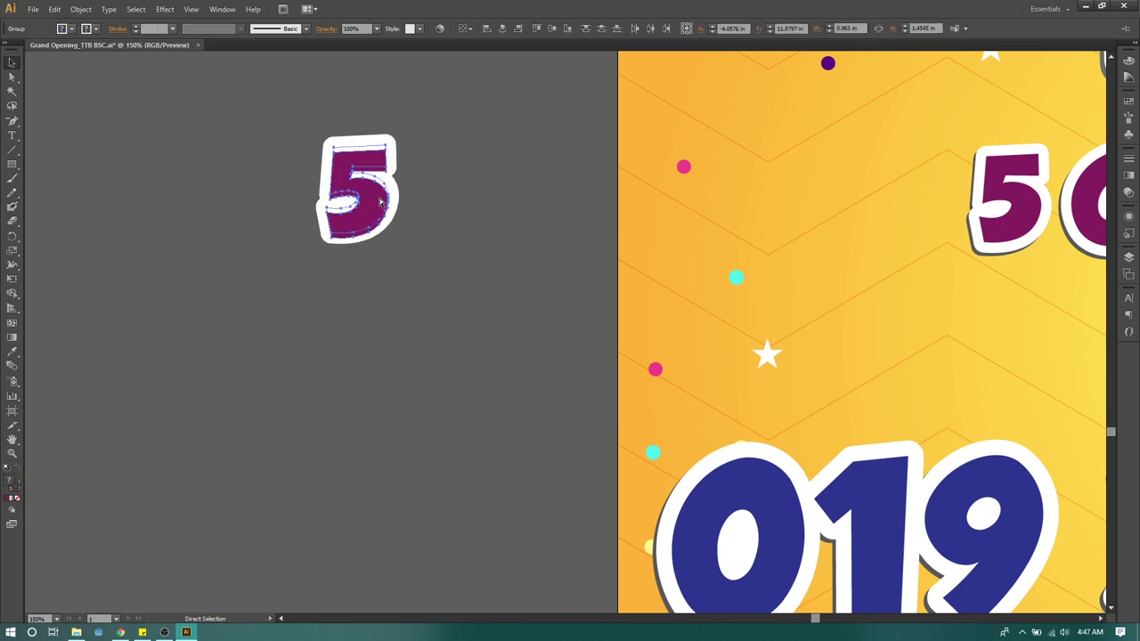
{"action": "key", "text": "ctrl+z"}
{"action": "key", "text": "ctrl+z"}
{"action": "key", "text": "ctrl+z"}
{"action": "key", "text": "ctrl+z"}
{"action": "key", "text": "ctrl+z"}
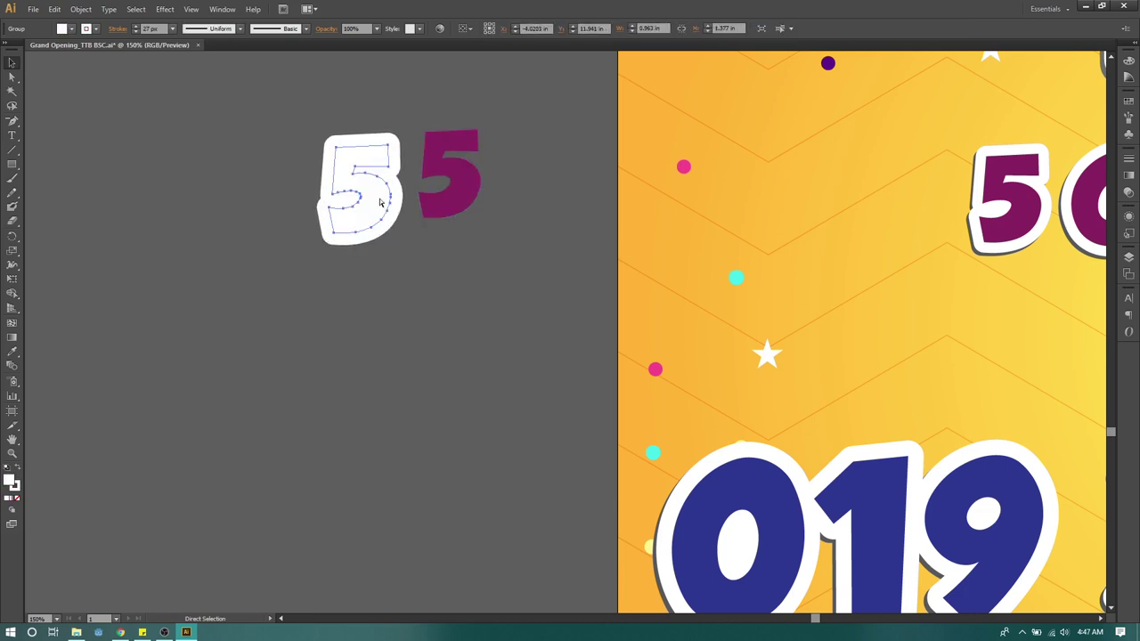
{"action": "key", "text": "Up"}
{"action": "key", "text": "Up"}
{"action": "key", "text": "Up"}
{"action": "key", "text": "Up"}
{"action": "key", "text": "Up"}
{"action": "key", "text": "Up"}
{"action": "key", "text": "Up"}
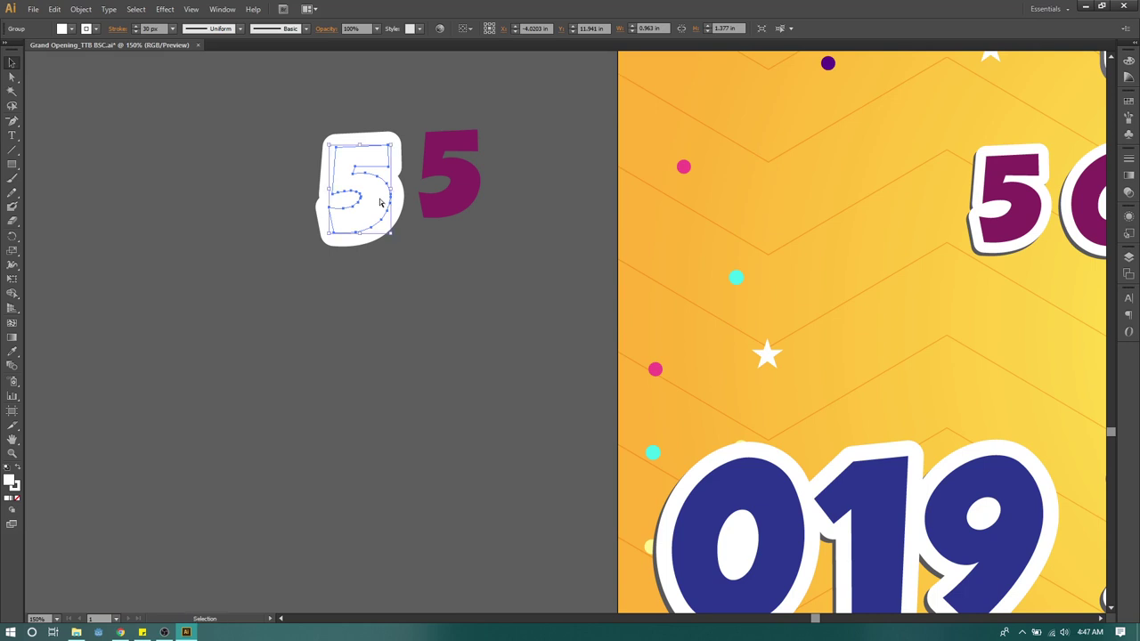
{"action": "key", "text": "ctrl+z"}
{"action": "key", "text": "ctrl+z"}
{"action": "key", "text": "ctrl+z"}
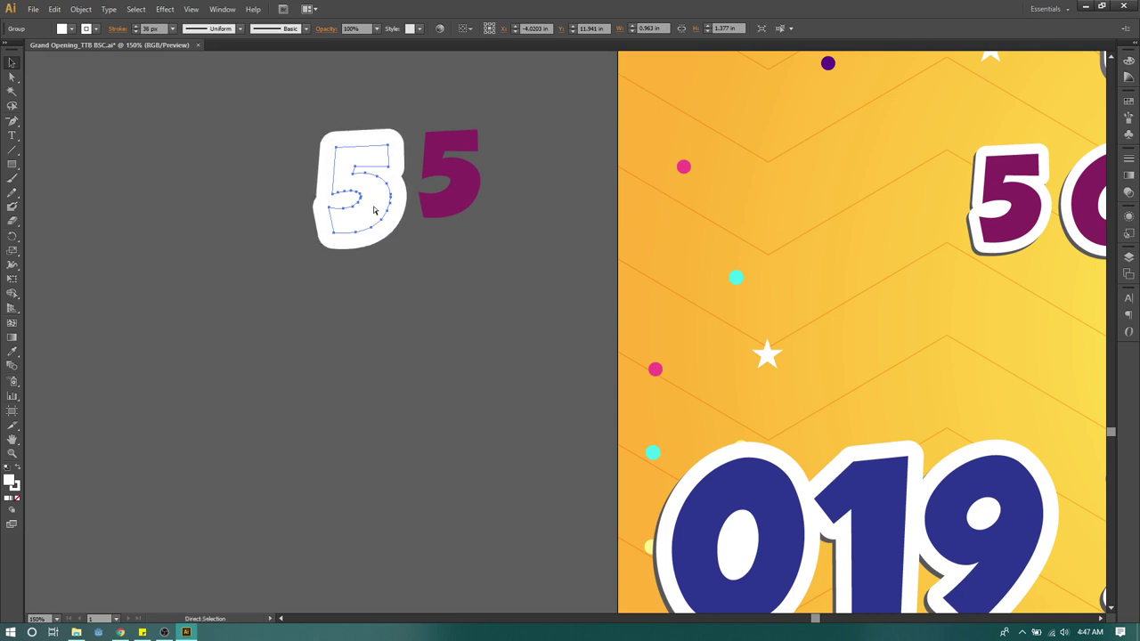
Undo the white stroked copy and the outline conversion, returning the purple "5" to editable text.
{"action": "left_click", "coordinate": [213, 134]}
{"action": "key", "text": "ctrl+z"}
{"action": "key", "text": "ctrl+z"}
{"action": "key", "text": "ctrl+z"}
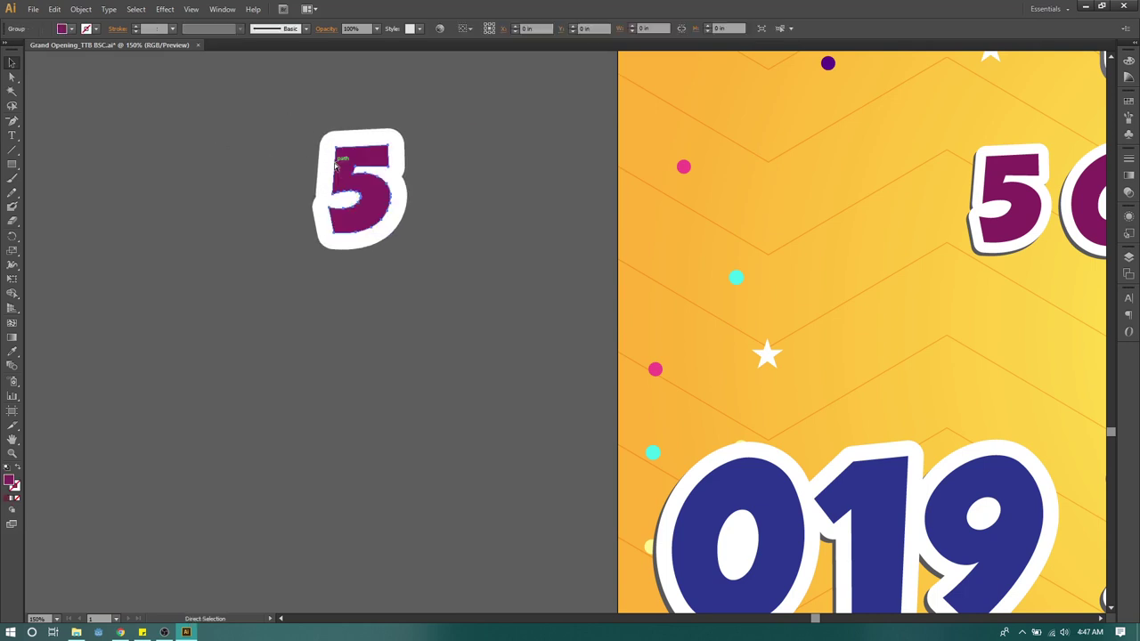
{"action": "key", "text": "ctrl+z"}
{"action": "key", "text": "ctrl+z"}
{"action": "key", "text": "ctrl+z"}
{"action": "key", "text": "ctrl+z"}
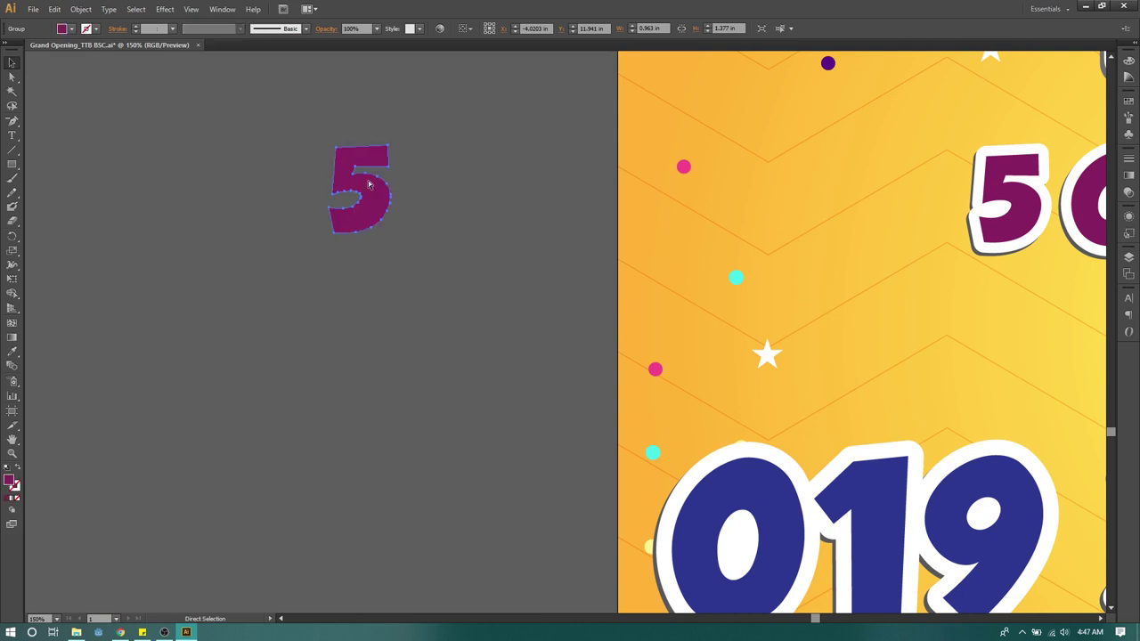
Replace the purple "5" text beside the poster with "6".
{"action": "left_click", "coordinate": [402, 181]}
{"action": "key", "text": "t"}
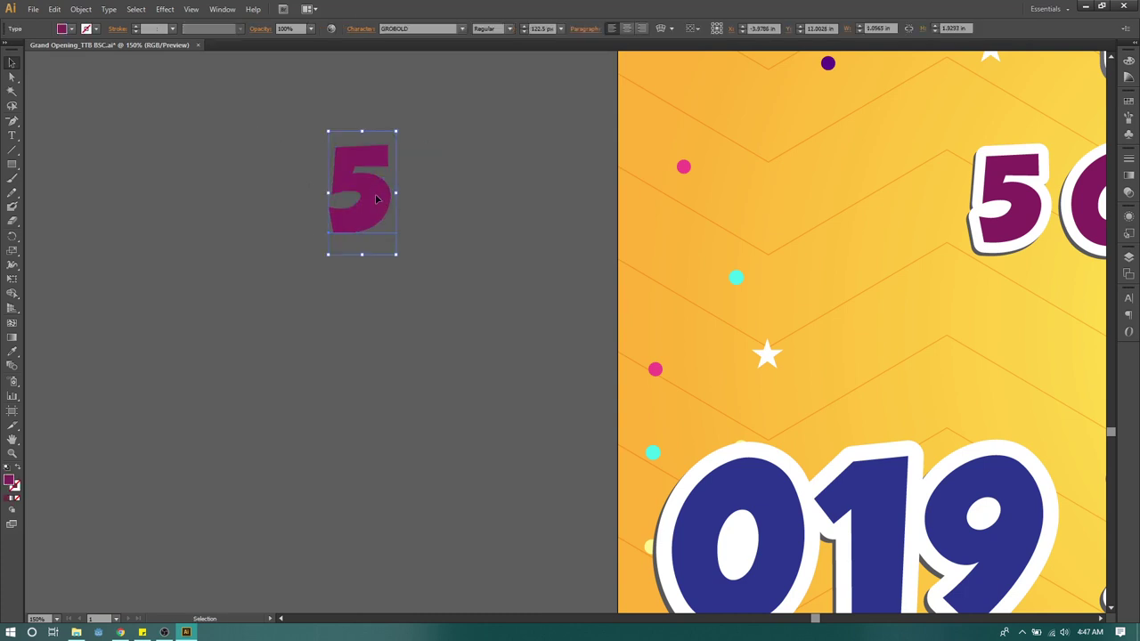
{"action": "double_click", "coordinate": [400, 205]}
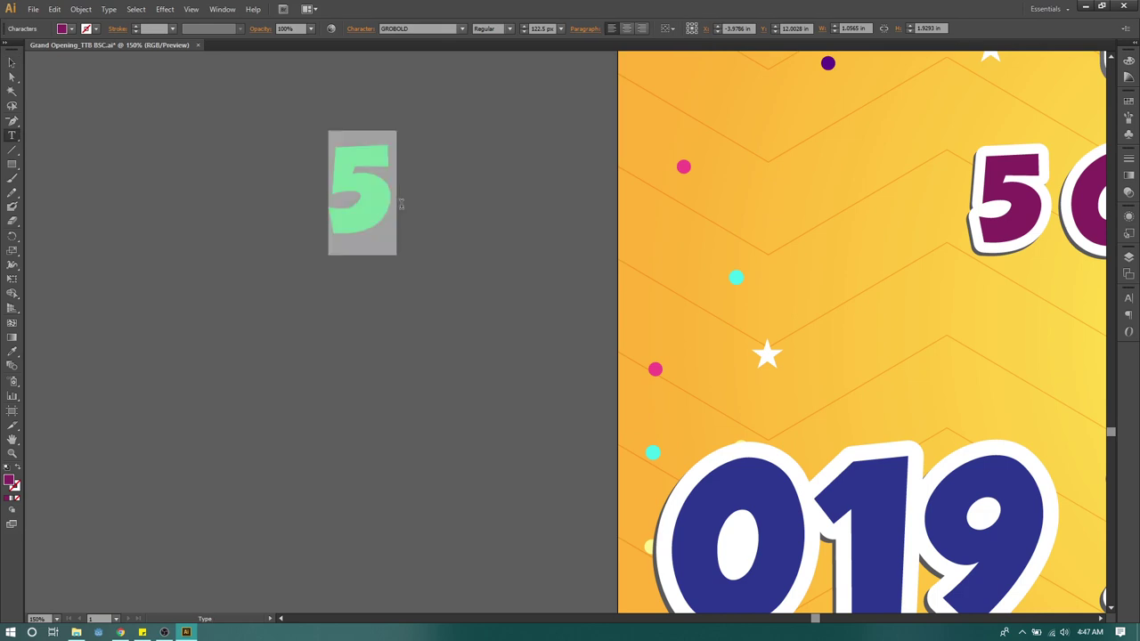
{"action": "type", "text": "6"}
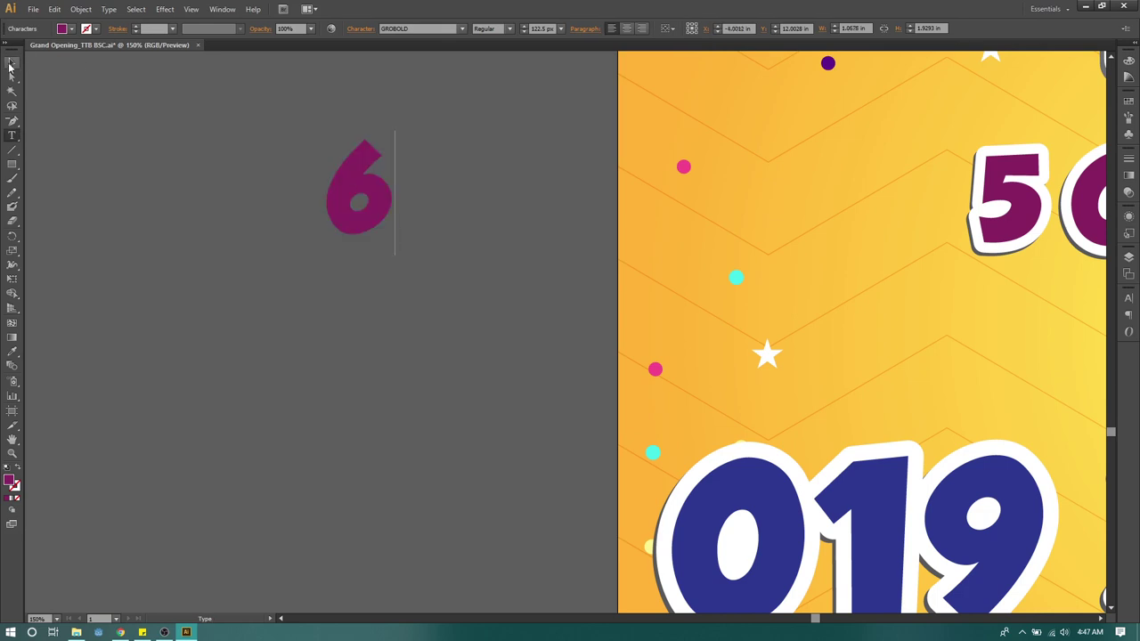
{"action": "key", "text": "Escape"}
{"action": "left_click", "coordinate": [252, 117]}
{"action": "left_click", "coordinate": [386, 215]}
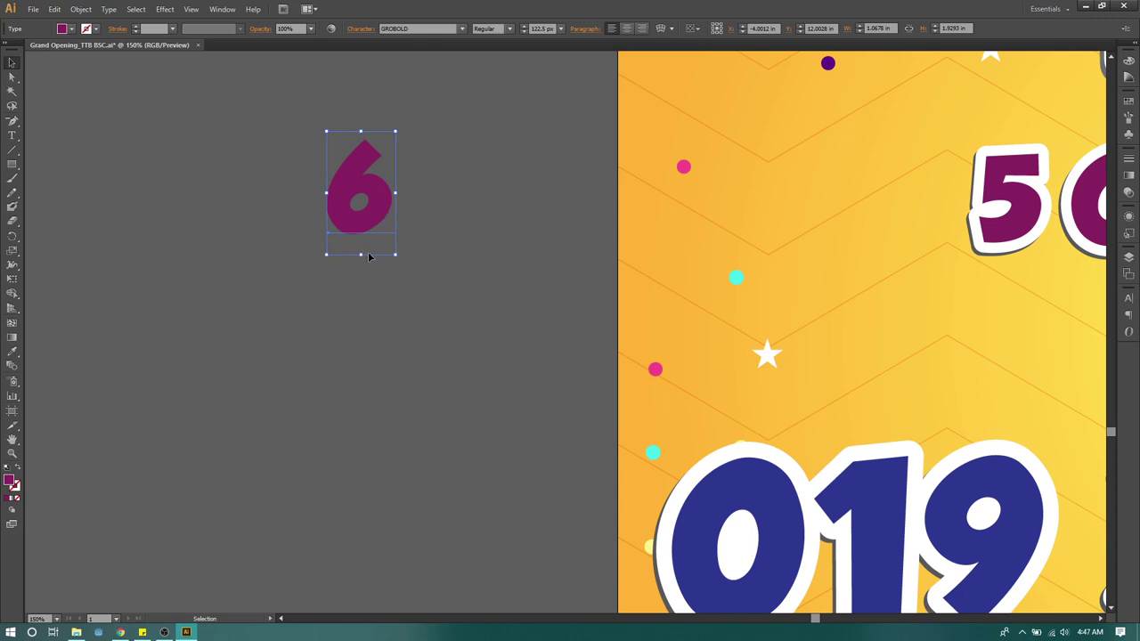
Convert the "6" text to outlines and move it slightly closer to the poster.
{"action": "left_click", "coordinate": [433, 246]}
{"action": "left_click", "coordinate": [365, 218]}
{"action": "right_click", "coordinate": [392, 211]}
{"action": "left_click", "coordinate": [417, 289]}
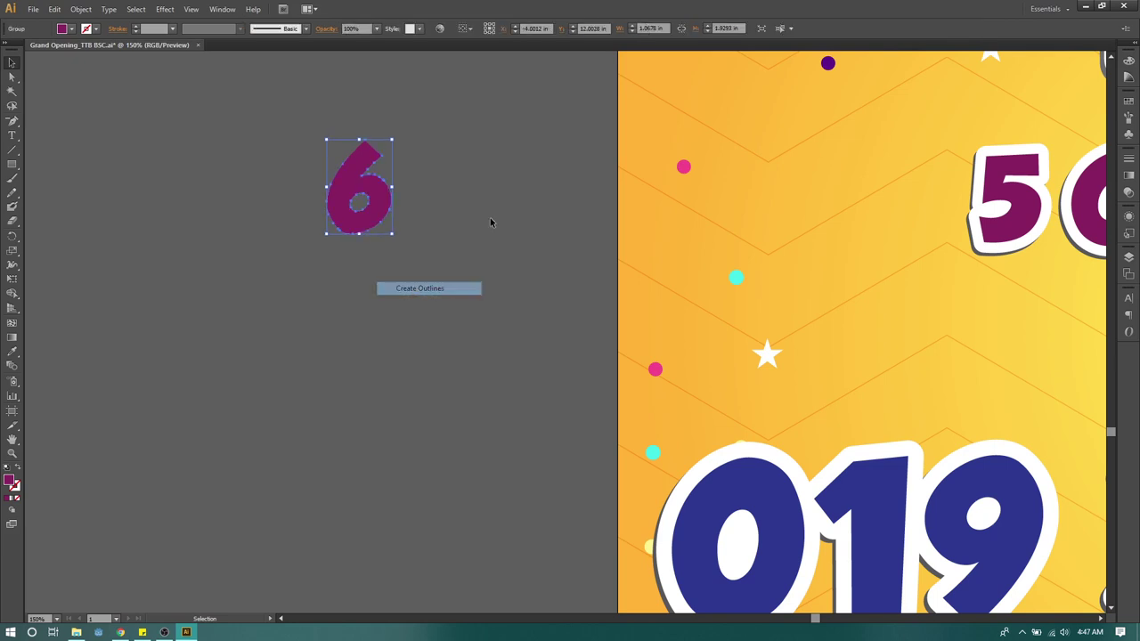
{"action": "left_click", "coordinate": [490, 219]}
{"action": "left_click_drag", "start_coordinate": [390, 195], "coordinate": [452, 206]}
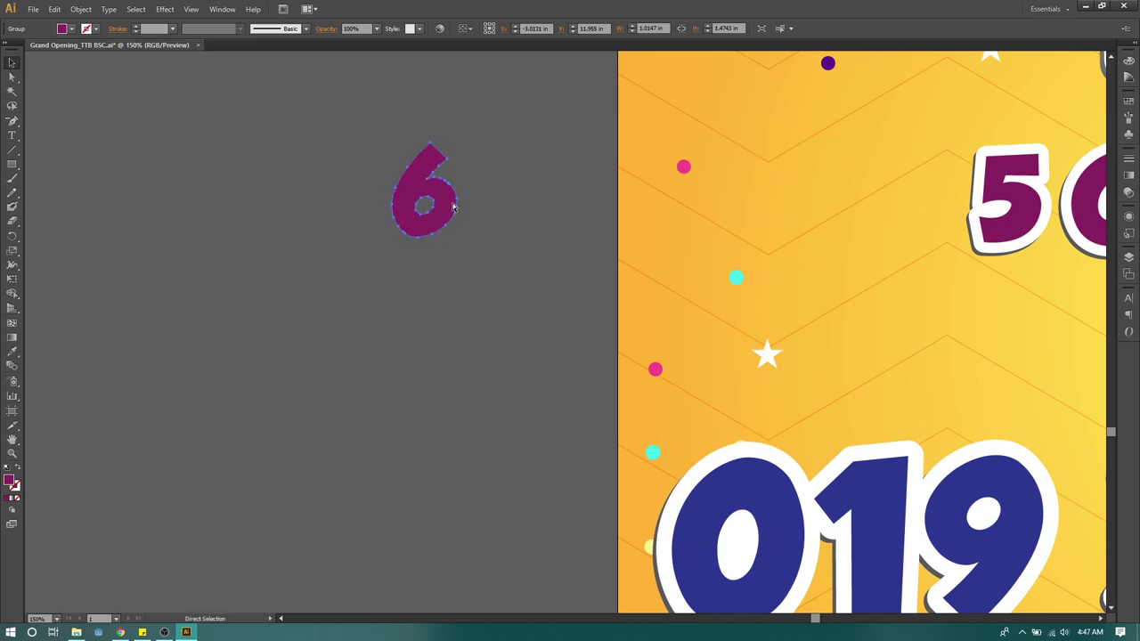
Colour an in-place copy of the "6" with the white of the date's outline using the Eyedropper, and send it behind the purple one.
{"action": "key", "text": "v"}
{"action": "key", "text": "i"}
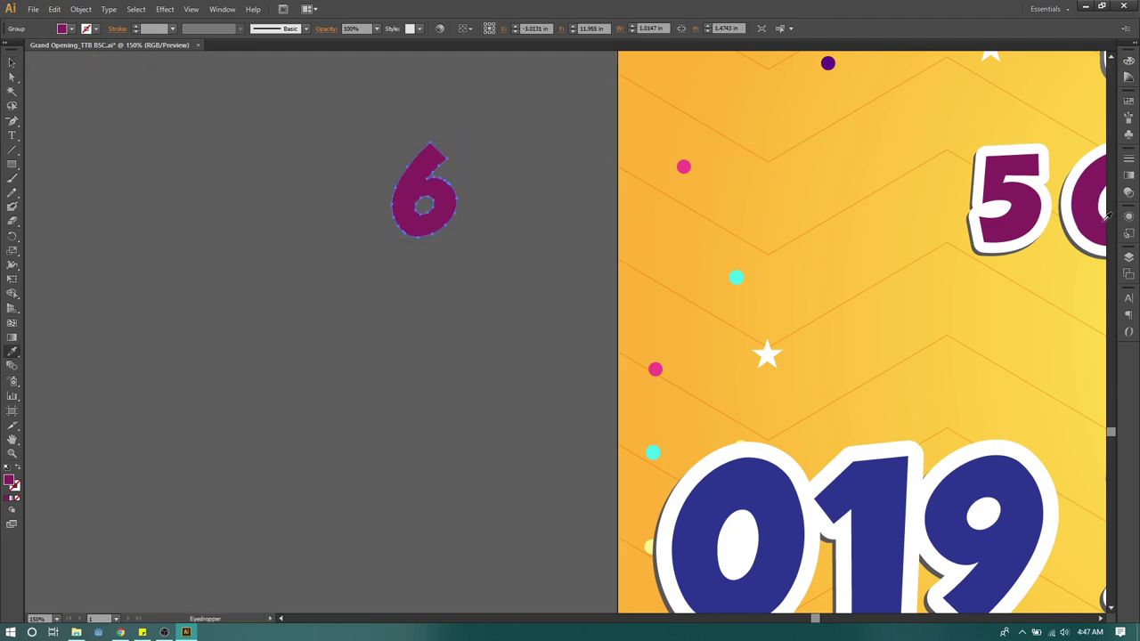
{"action": "left_click", "coordinate": [980, 180]}
{"action": "key", "text": "v"}
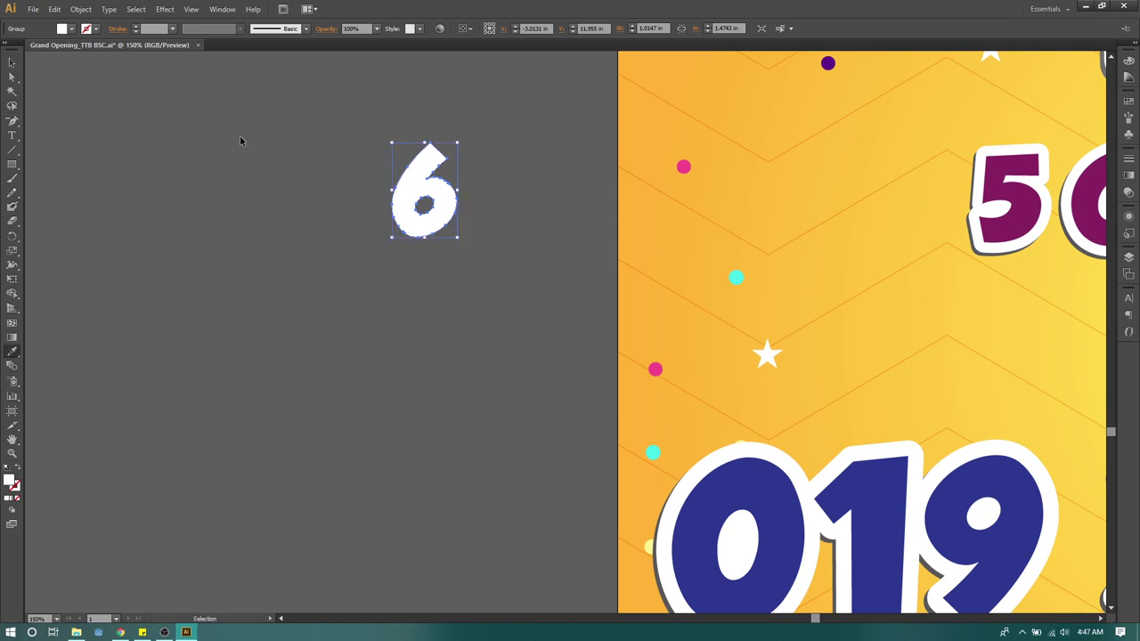
{"action": "key", "text": "ctrl+z"}
{"action": "key", "text": "i"}
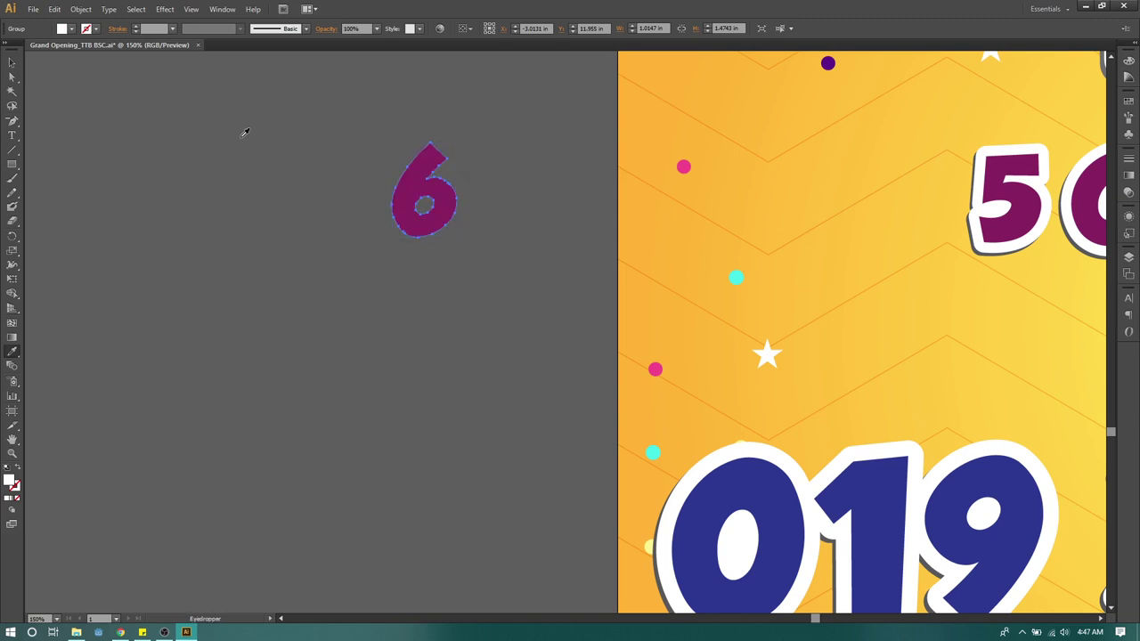
Give the white "6" a 28 px white stroke with round join corners.
{"action": "left_click", "coordinate": [15, 485]}
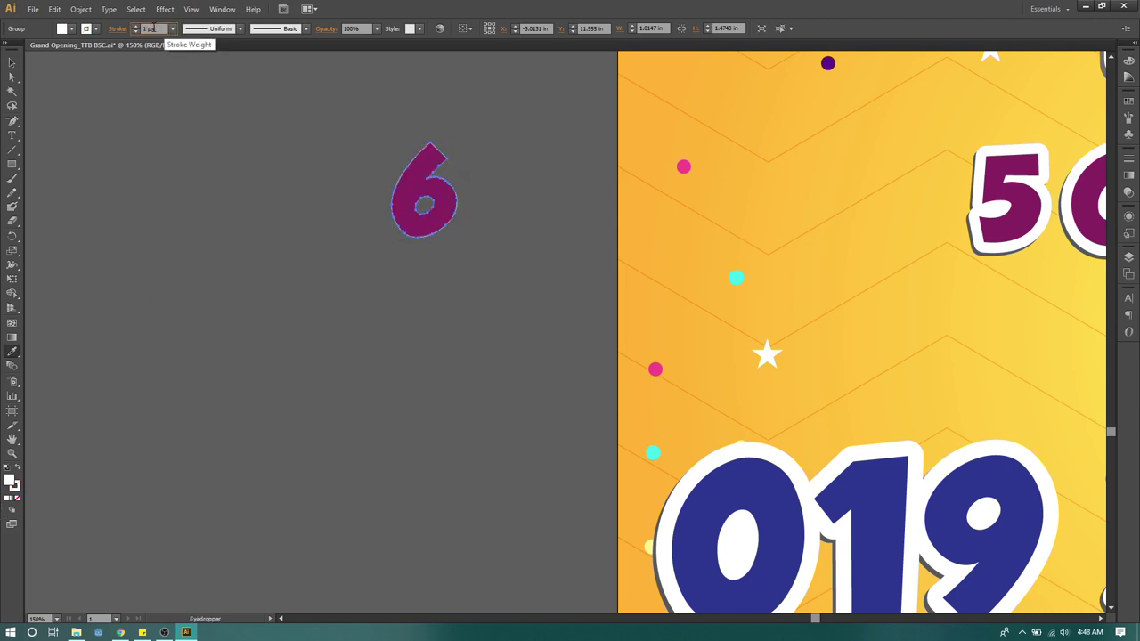
{"action": "left_click_drag", "start_coordinate": [153, 28], "coordinate": [130, 30]}
{"action": "type", "text": "28"}
{"action": "key", "text": "Return"}
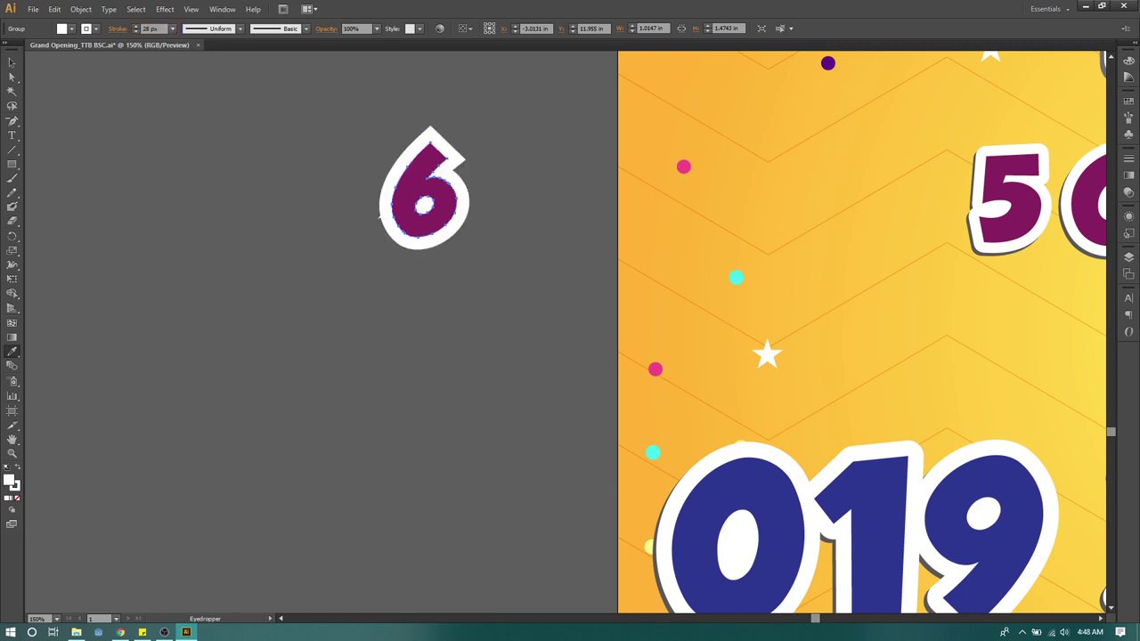
{"action": "left_click", "coordinate": [1129, 193]}
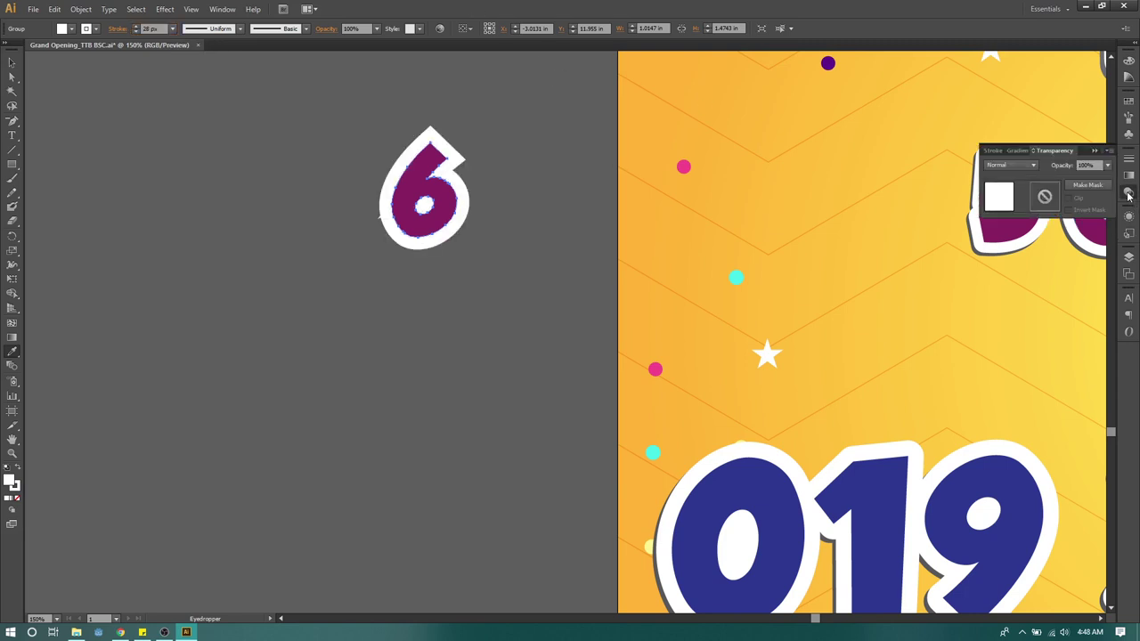
{"action": "left_click", "coordinate": [1016, 151]}
{"action": "left_click", "coordinate": [988, 151]}
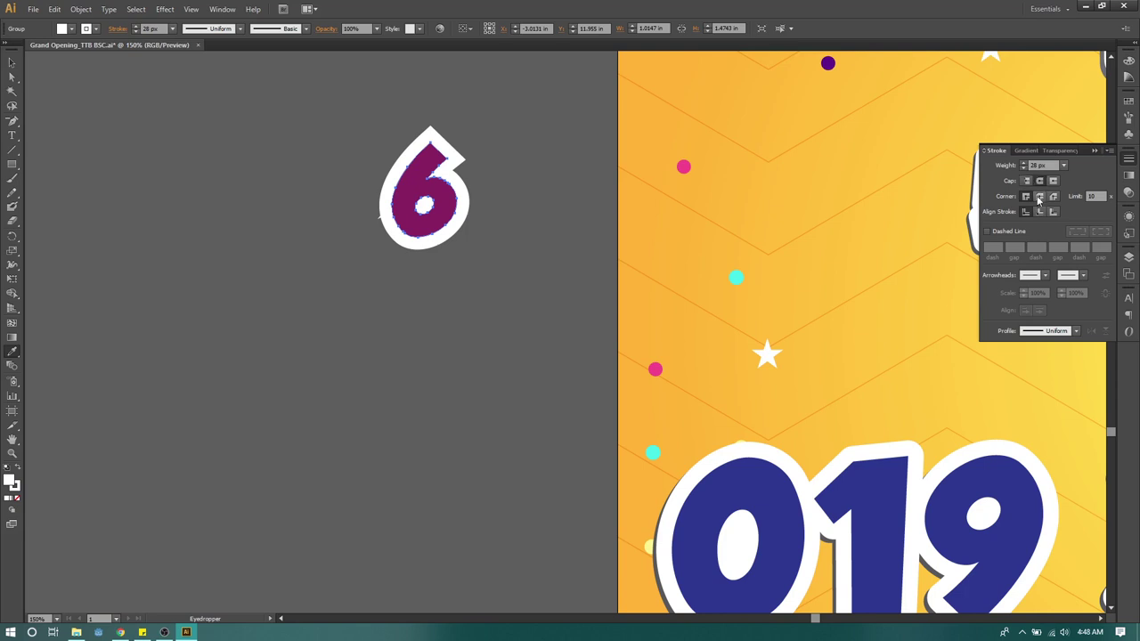
{"action": "left_click", "coordinate": [11, 64]}
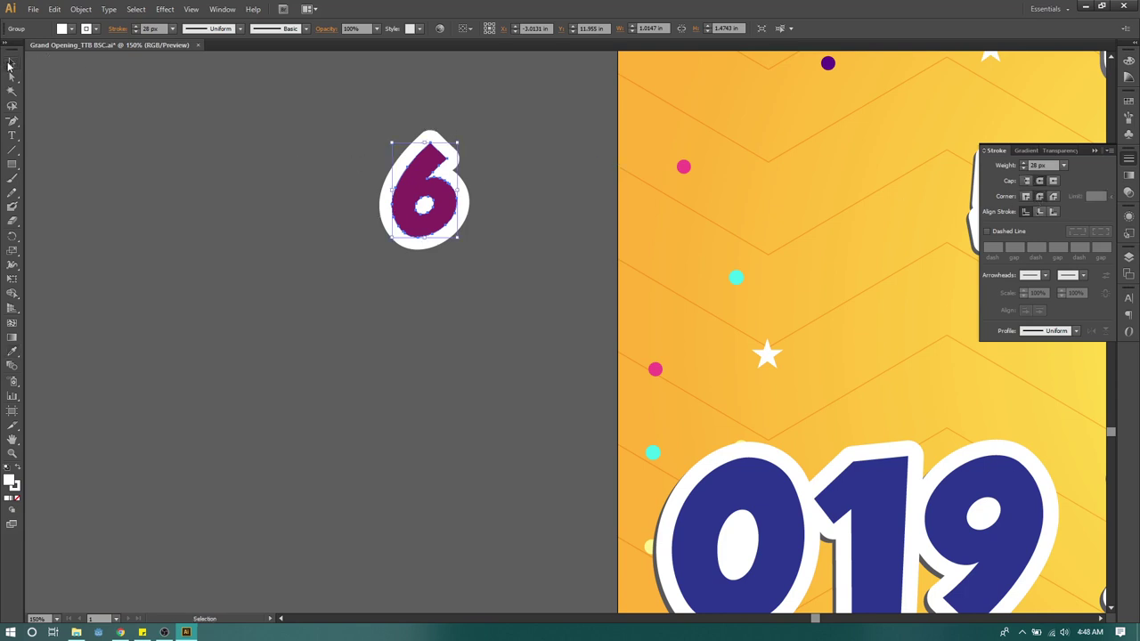
Reduce the white stroke around the "6" to 22 px.
{"action": "left_click", "coordinate": [135, 31]}
{"action": "left_click", "coordinate": [136, 32]}
{"action": "left_click", "coordinate": [135, 31]}
{"action": "left_click", "coordinate": [135, 31]}
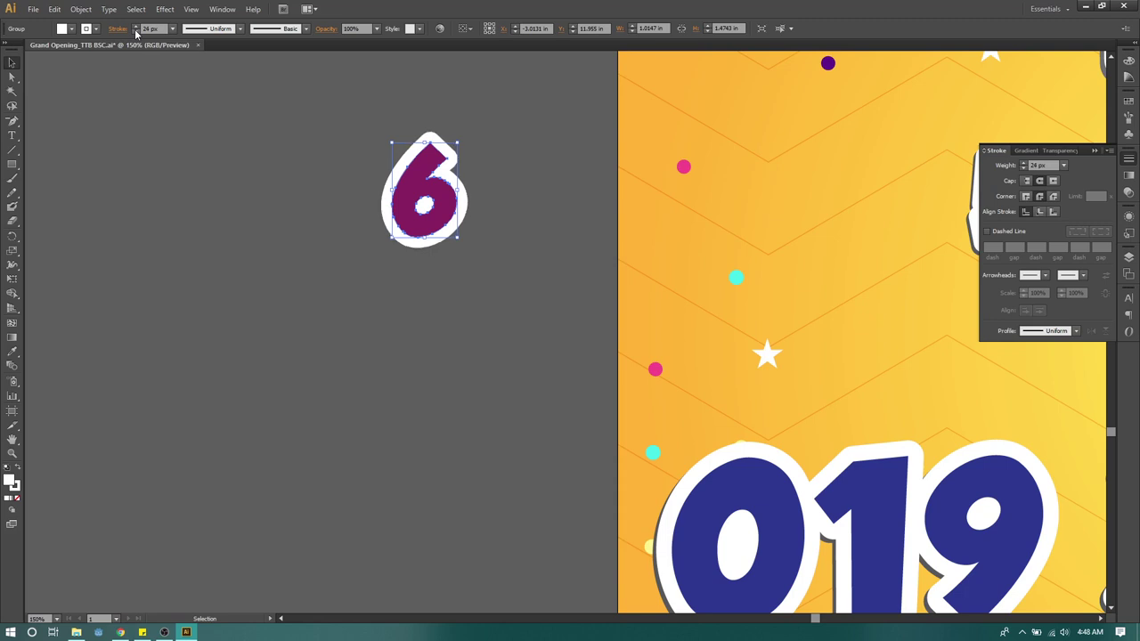
{"action": "left_click", "coordinate": [136, 31]}
{"action": "left_click", "coordinate": [135, 31]}
Try moving the purple "6" off its white backing copy, and undo each move.
{"action": "left_click_drag", "start_coordinate": [388, 159], "coordinate": [402, 170]}
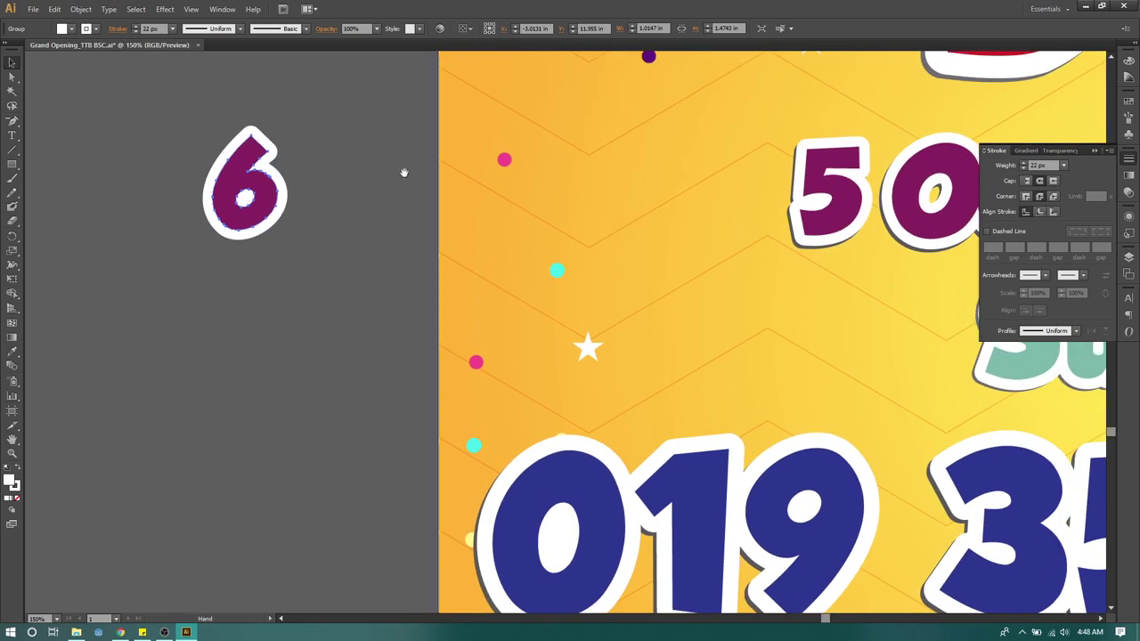
{"action": "left_click", "coordinate": [250, 165]}
{"action": "left_click_drag", "start_coordinate": [249, 165], "coordinate": [301, 165]}
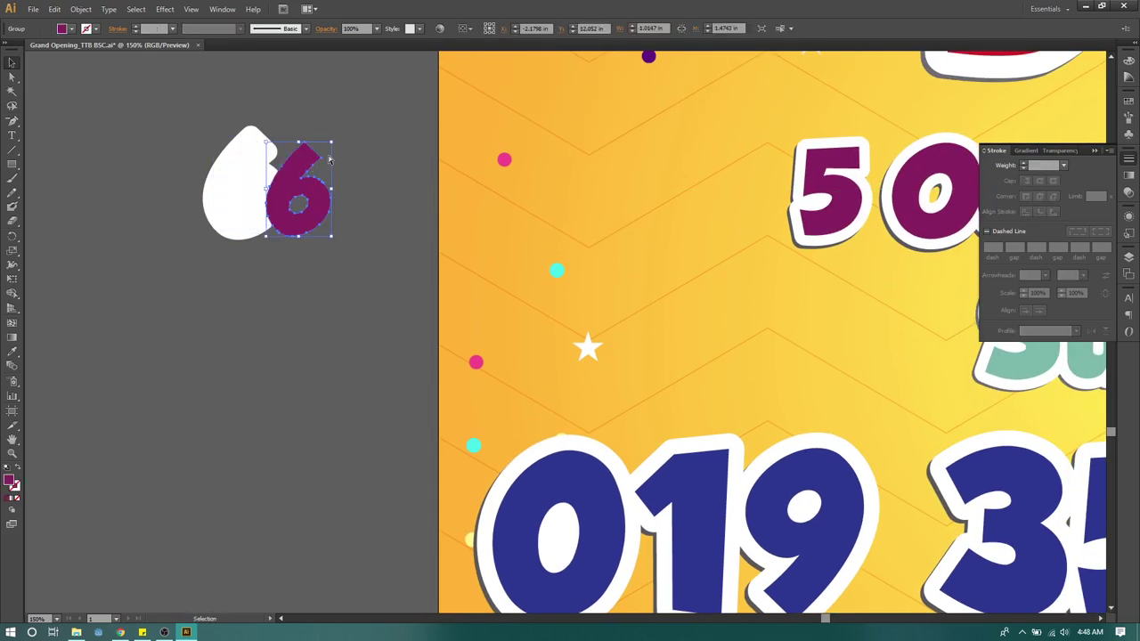
{"action": "key", "text": "ctrl+z"}
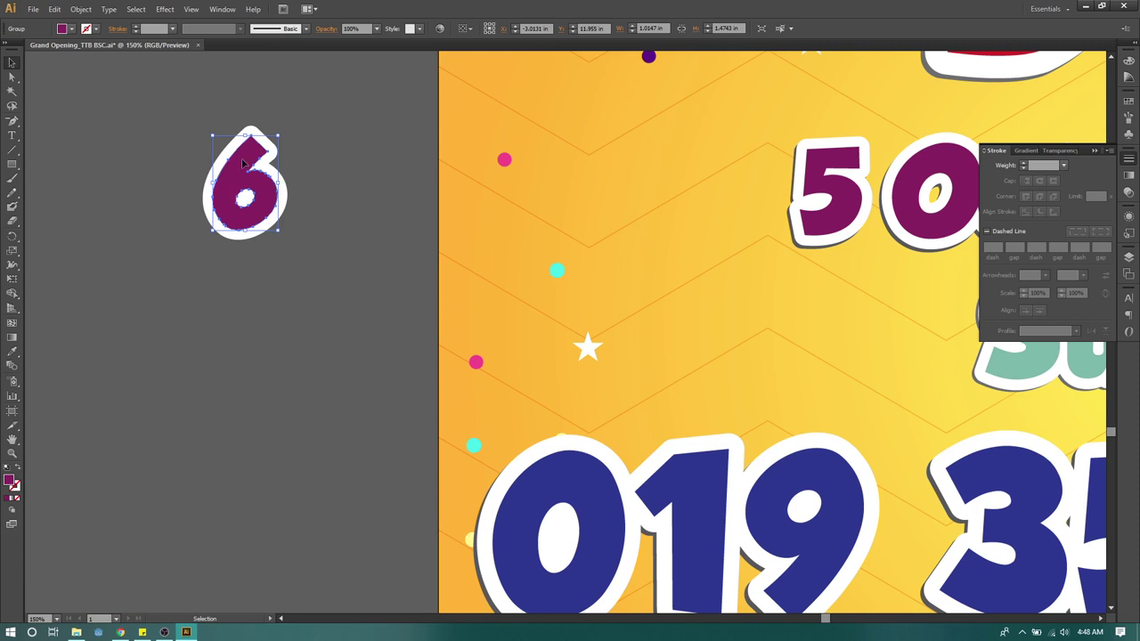
{"action": "left_click_drag", "start_coordinate": [245, 160], "coordinate": [289, 157]}
{"action": "key", "text": "ctrl+z"}
{"action": "left_click", "coordinate": [290, 140]}
{"action": "key", "text": "ctrl+z"}
{"action": "left_click", "coordinate": [1093, 151]}
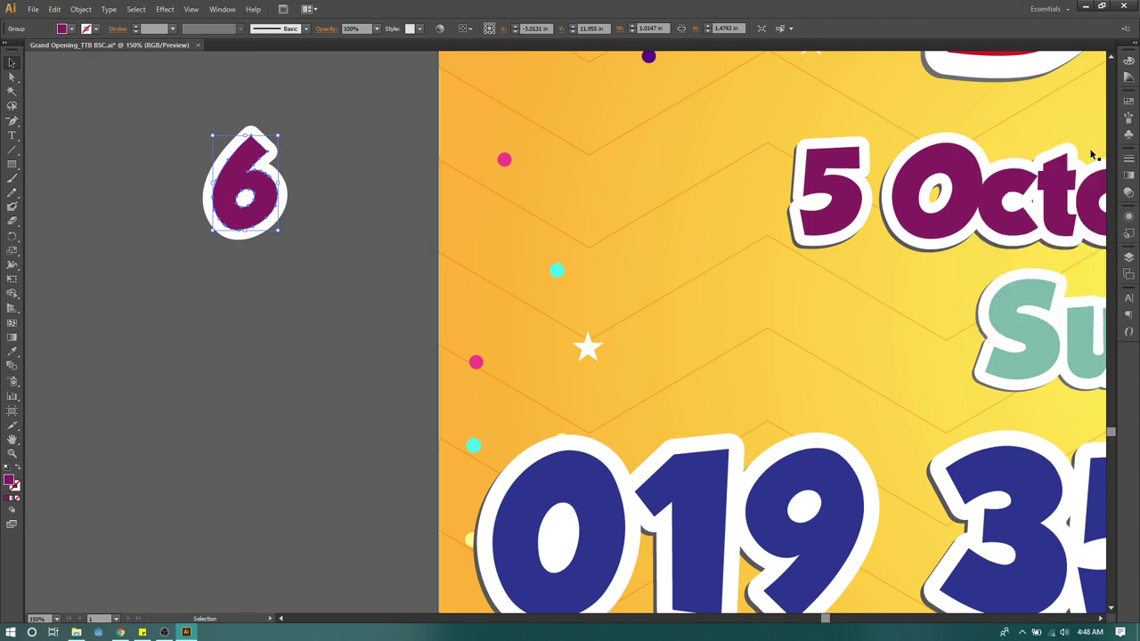
{"action": "left_click_drag", "start_coordinate": [257, 156], "coordinate": [296, 159]}
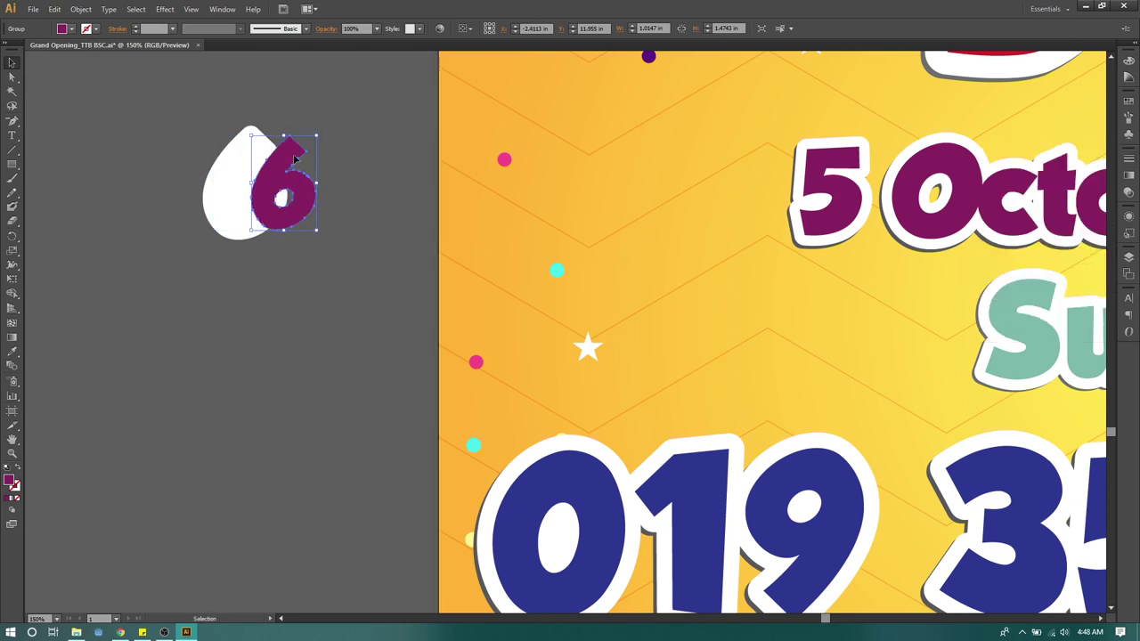
{"action": "key", "text": "ctrl+z"}
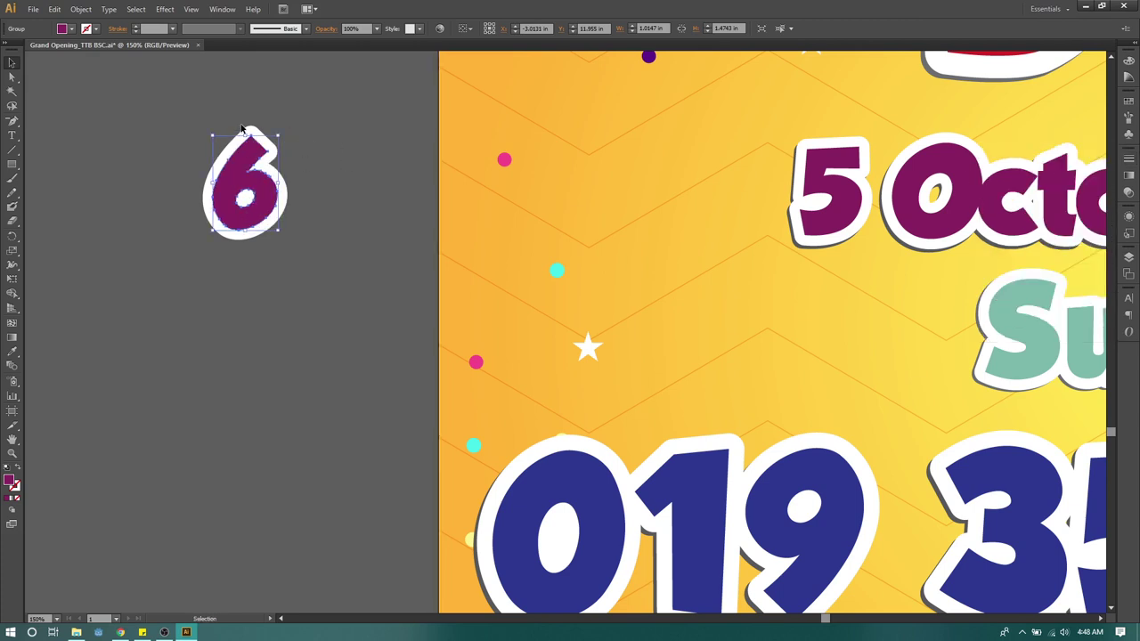
{"action": "left_click_drag", "start_coordinate": [300, 257], "coordinate": [301, 257]}
{"action": "left_click", "coordinate": [323, 207]}
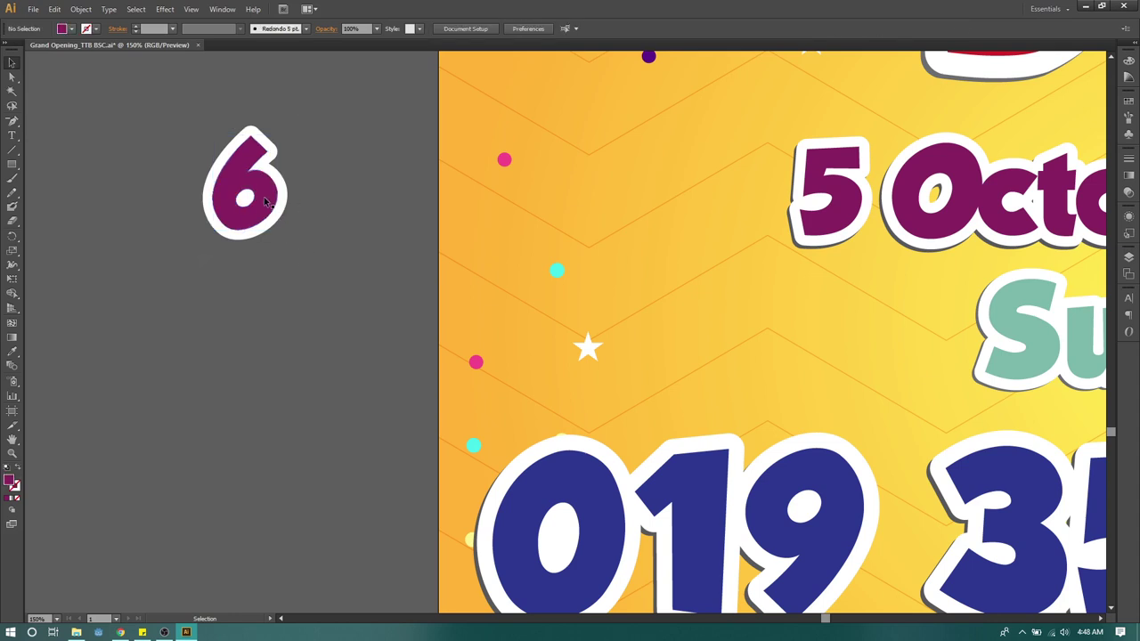
{"action": "left_click_drag", "start_coordinate": [254, 162], "coordinate": [314, 182]}
{"action": "left_click", "coordinate": [263, 172]}
{"action": "key", "text": "ctrl+z"}
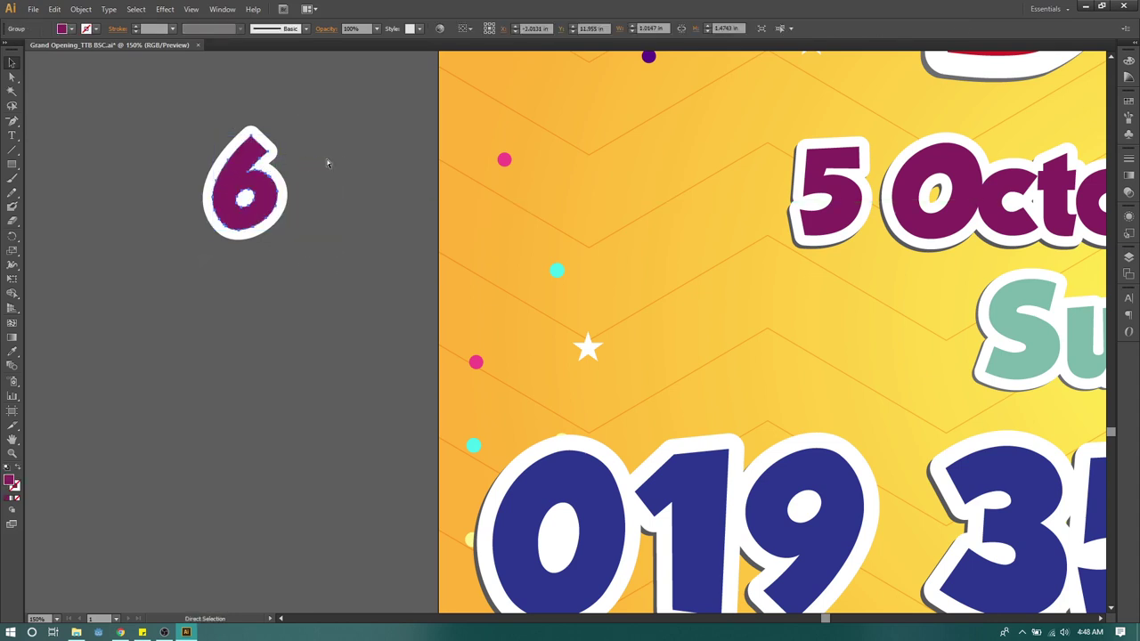
{"action": "key", "text": "v"}
{"action": "left_click", "coordinate": [326, 161]}
{"action": "left_click", "coordinate": [255, 158]}
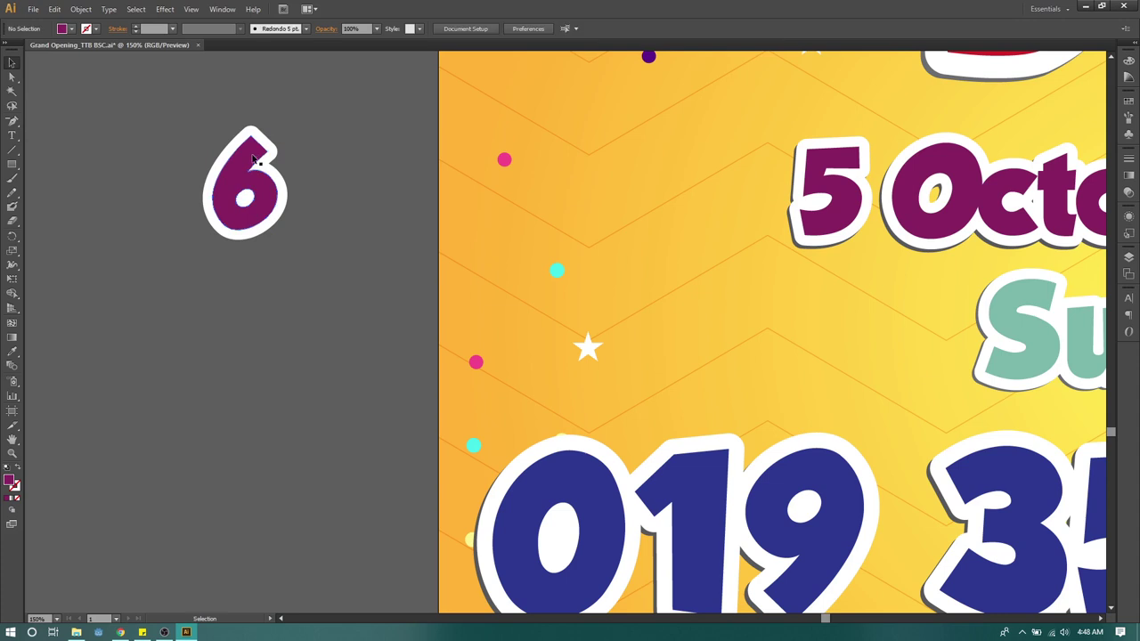
Expand the white "6" with its fill and stroke into plain shapes, and undo a test move of it.
{"action": "left_click", "coordinate": [245, 145]}
{"action": "left_click", "coordinate": [106, 9]}
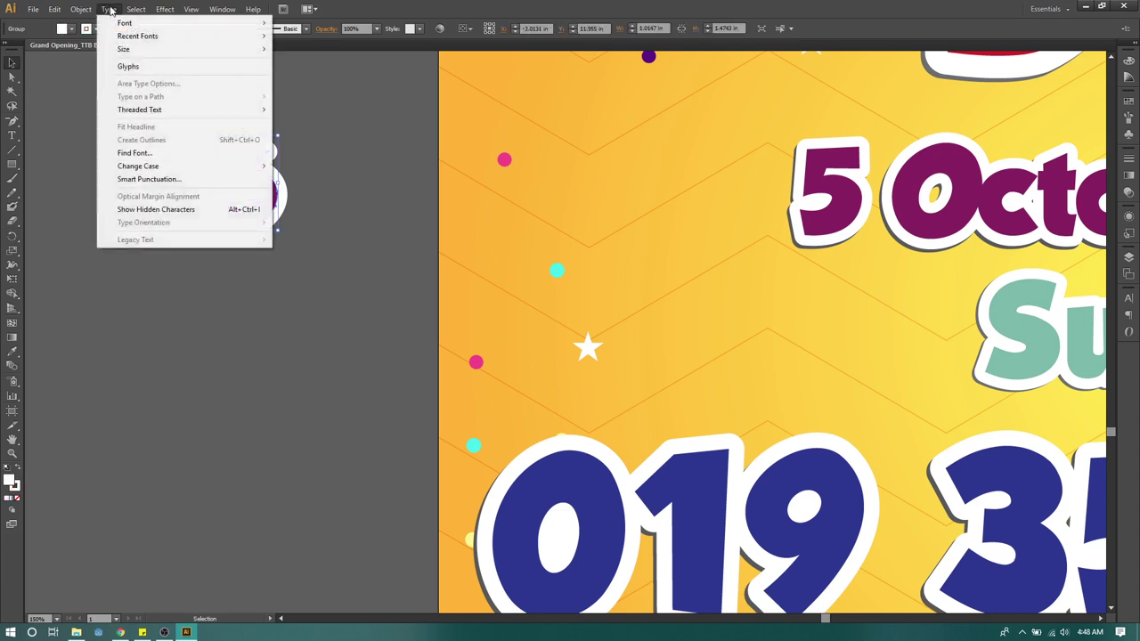
{"action": "mouse_move", "coordinate": [80, 9]}
{"action": "left_click", "coordinate": [116, 136]}
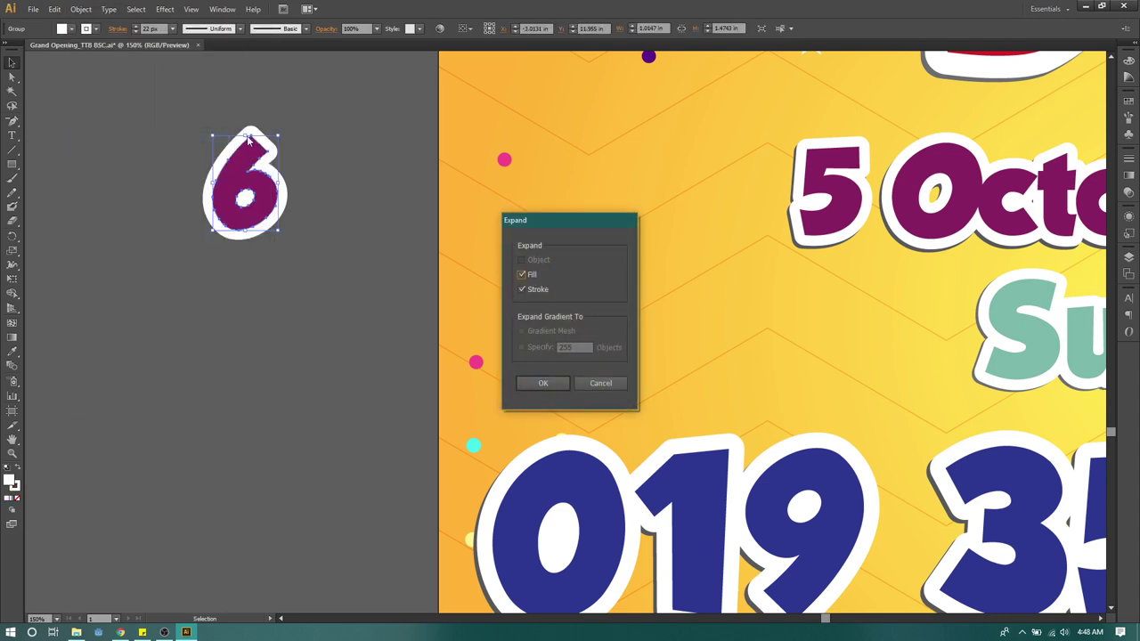
{"action": "left_click", "coordinate": [542, 382]}
{"action": "left_click", "coordinate": [311, 117]}
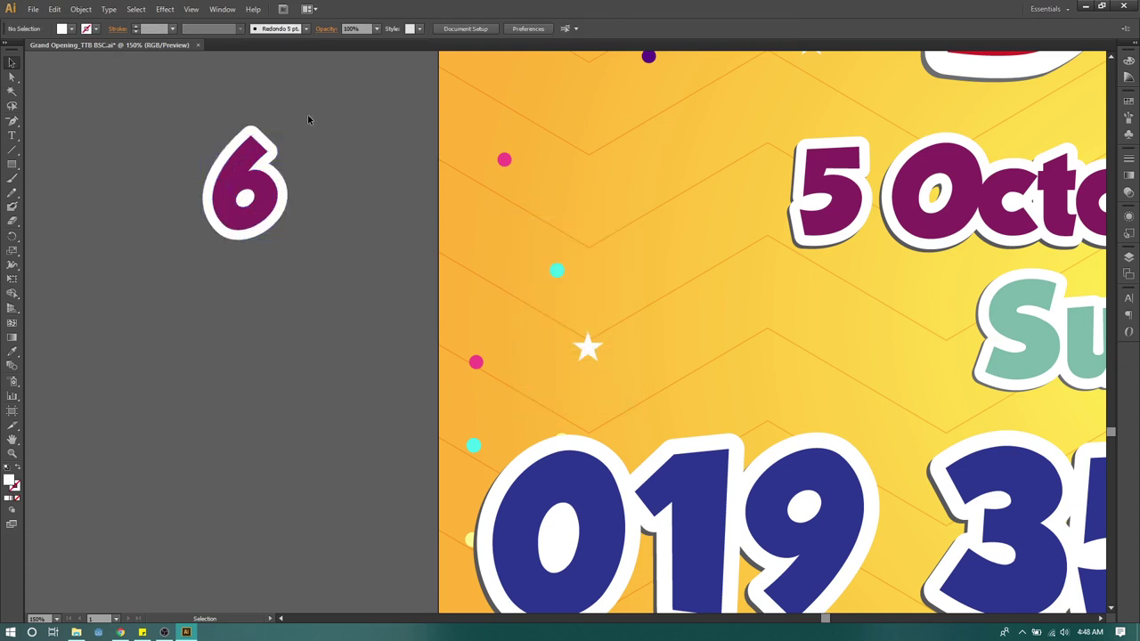
{"action": "left_click_drag", "start_coordinate": [258, 143], "coordinate": [296, 142]}
{"action": "key", "text": "ctrl+z"}
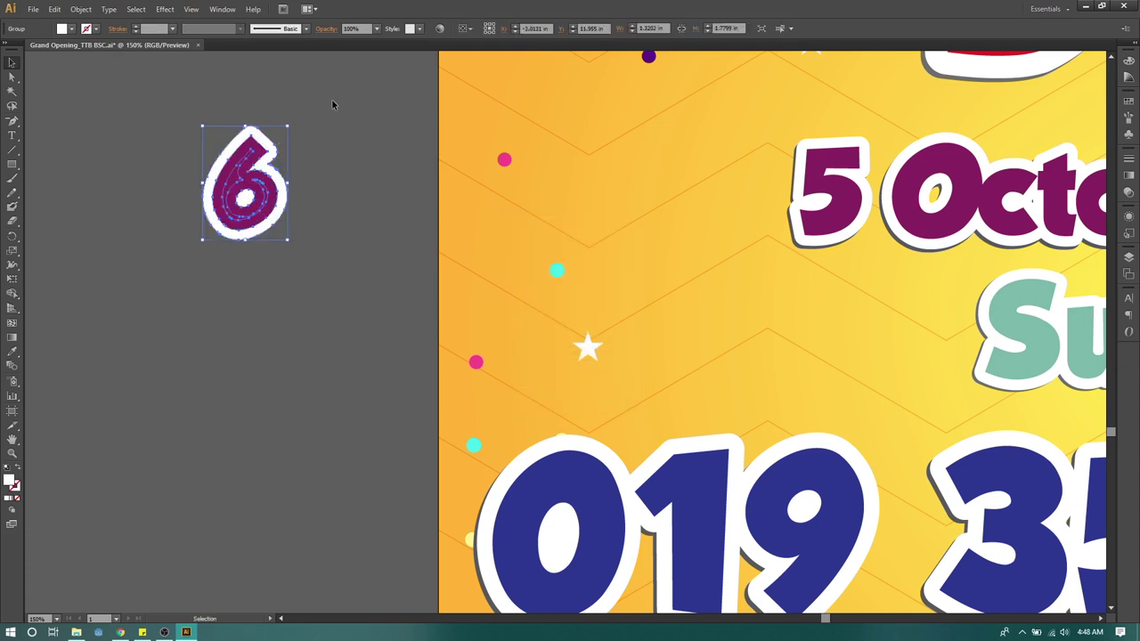
Colour the rearmost copy of the "6" with the dark grey of the date's shadow using the Eyedropper.
{"action": "scroll", "coordinate": [804, 252], "scroll_direction": "up", "scroll_amount": 3}
{"action": "key", "text": "i"}
{"action": "left_click", "coordinate": [793, 245]}
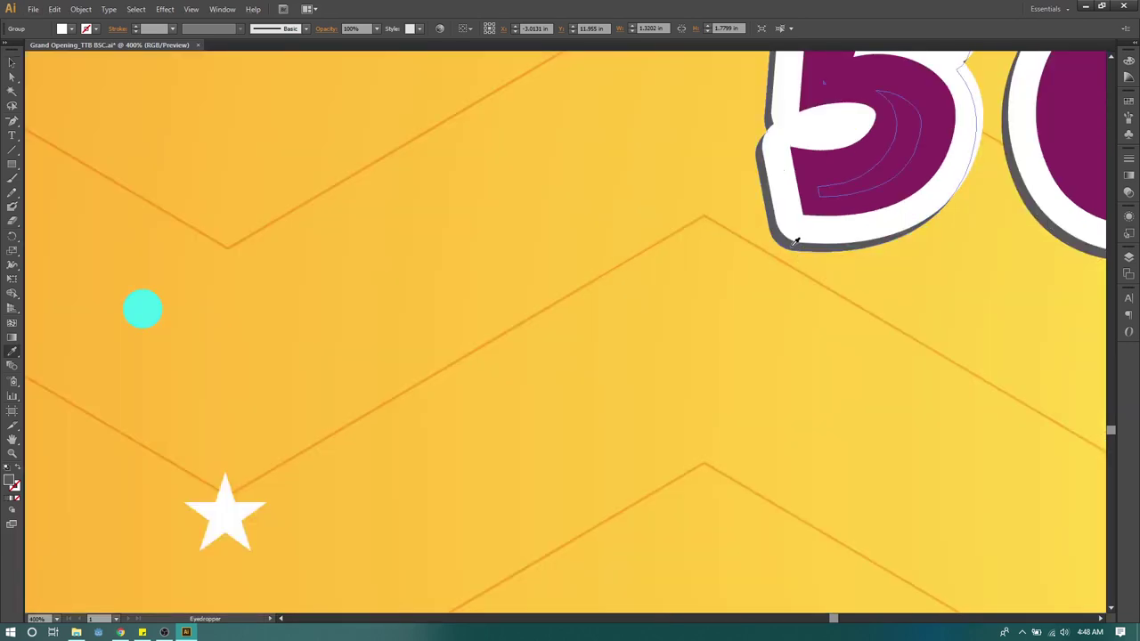
{"action": "scroll", "coordinate": [469, 238], "scroll_direction": "down", "scroll_amount": 5}
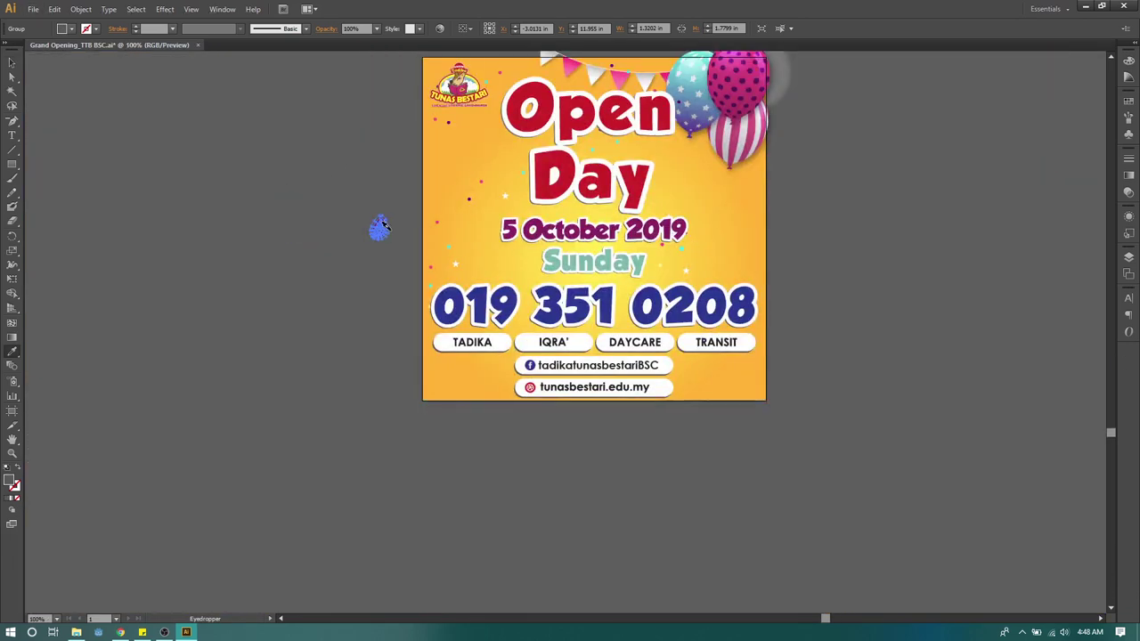
{"action": "scroll", "coordinate": [377, 223], "scroll_direction": "up", "scroll_amount": 2}
{"action": "left_click", "coordinate": [8, 65]}
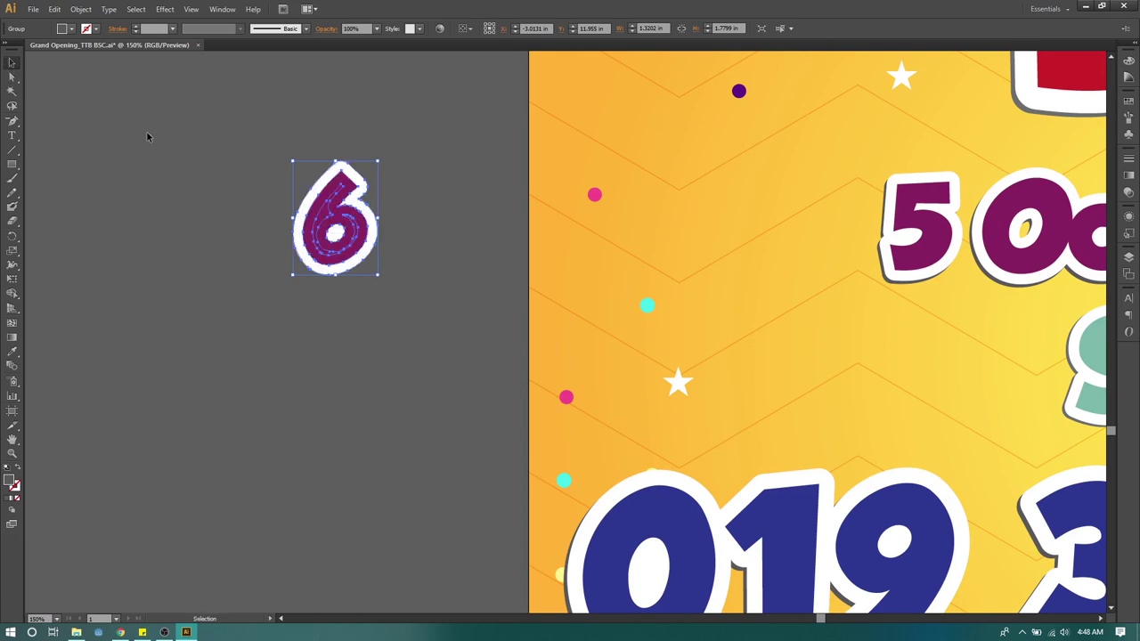
Nudge the dark grey "6" slightly left and down to form a shadow behind the white outline.
{"action": "key", "text": "Left"}
{"action": "key", "text": "Left"}
{"action": "key", "text": "Left"}
{"action": "key", "text": "Left"}
{"action": "key", "text": "Down"}
{"action": "key", "text": "Down"}
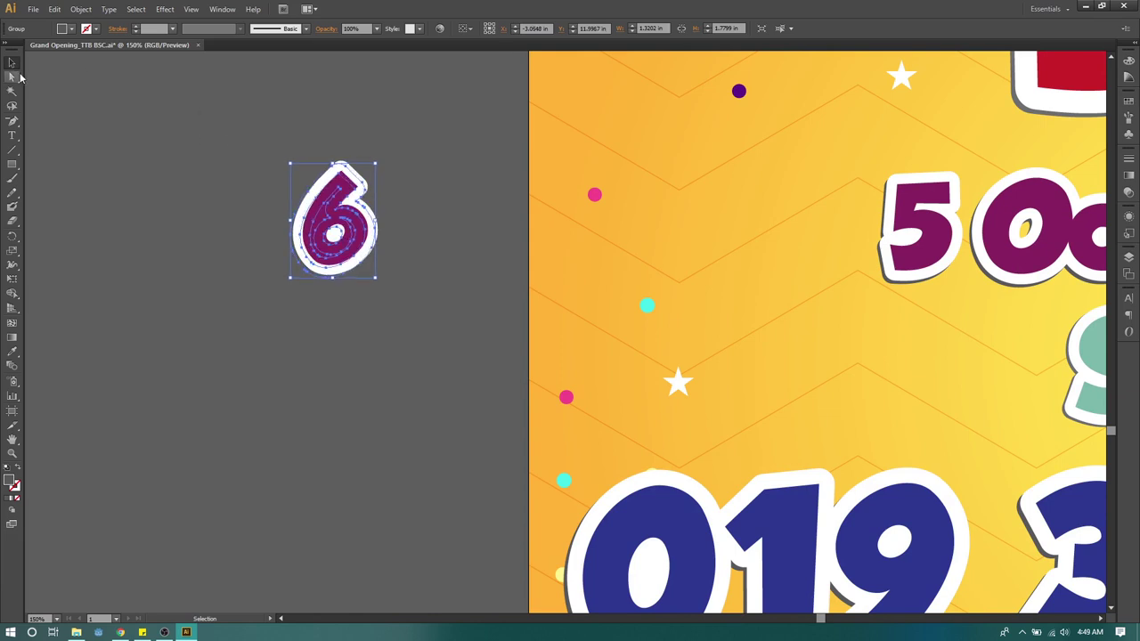
{"action": "left_click", "coordinate": [210, 138]}
Try to move the layered "6" onto the poster beside the date, and undo the move.
{"action": "left_click_drag", "start_coordinate": [183, 115], "coordinate": [463, 361]}
{"action": "left_click_drag", "start_coordinate": [349, 246], "coordinate": [794, 269]}
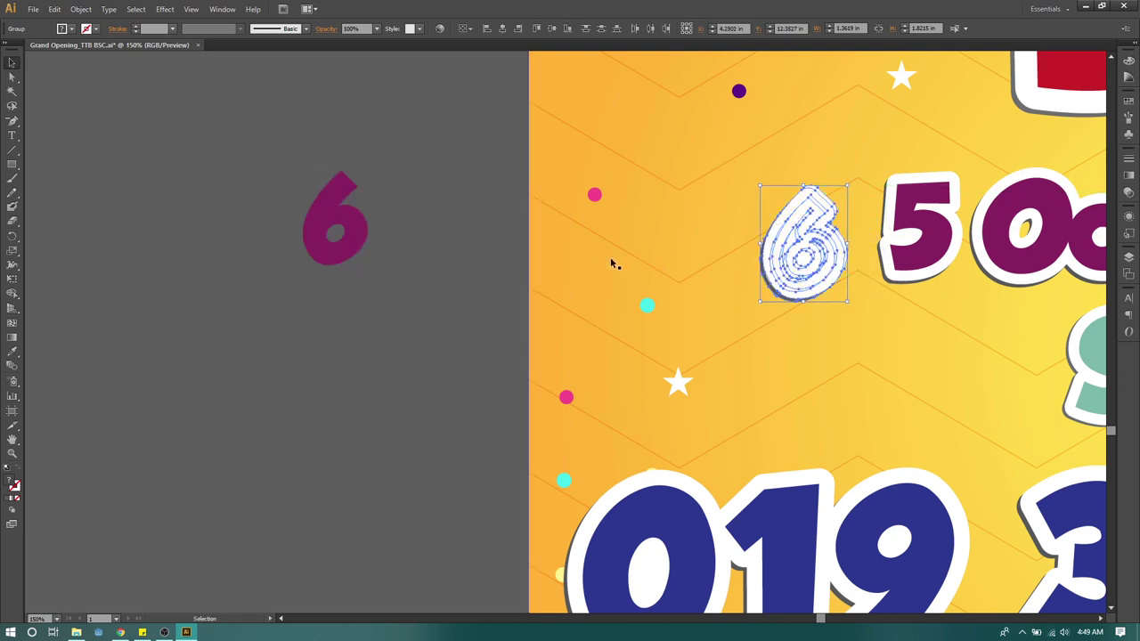
{"action": "key", "text": "a"}
{"action": "key", "text": "ctrl+z"}
{"action": "left_click", "coordinate": [441, 153]}
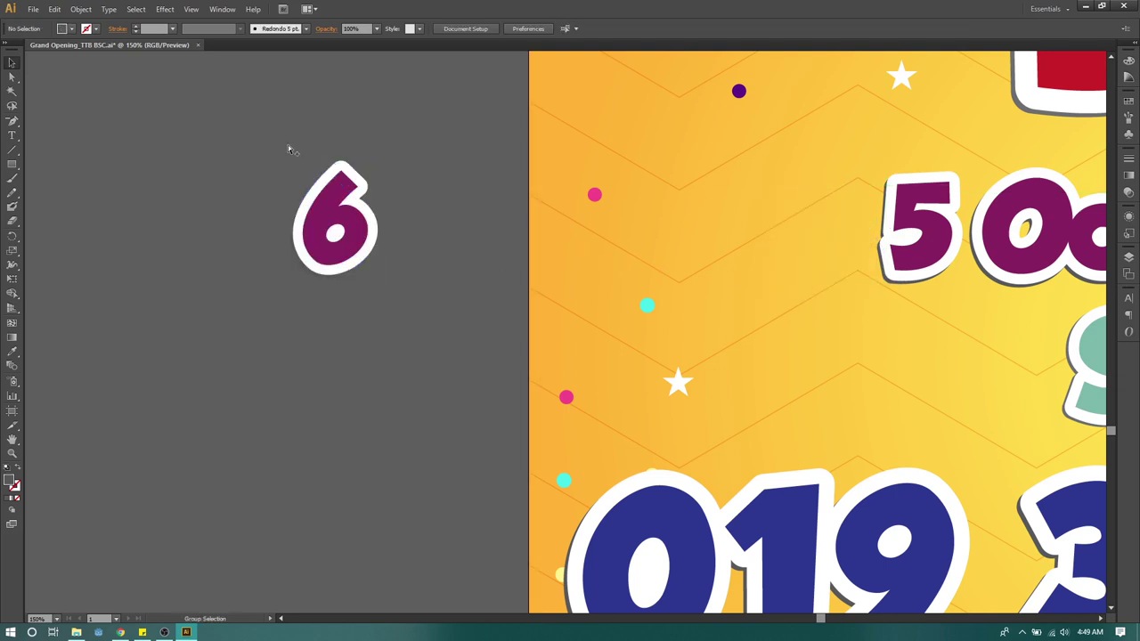
{"action": "key", "text": "ctrl+z"}
Group the purple, white and grey layers of the "6" into one object.
{"action": "left_click_drag", "start_coordinate": [190, 132], "coordinate": [410, 334]}
{"action": "key", "text": "ctrl+g"}
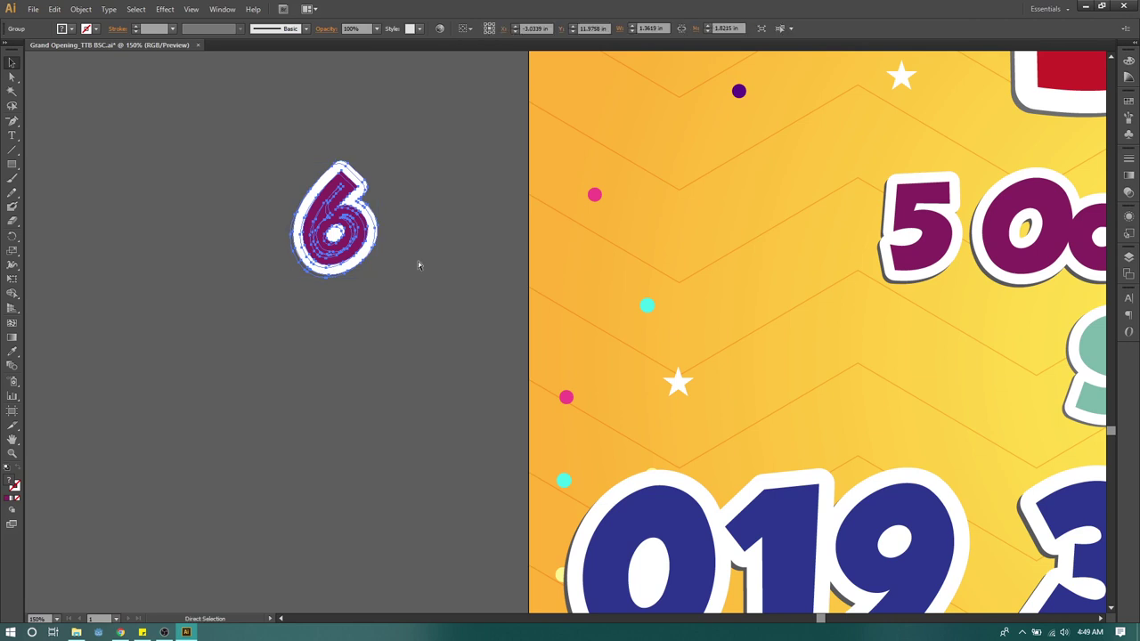
{"action": "left_click", "coordinate": [417, 260]}
Move the grouped "6" onto the poster and place it over the "5" of the date.
{"action": "left_click_drag", "start_coordinate": [359, 236], "coordinate": [795, 256]}
{"action": "left_click", "coordinate": [399, 198]}
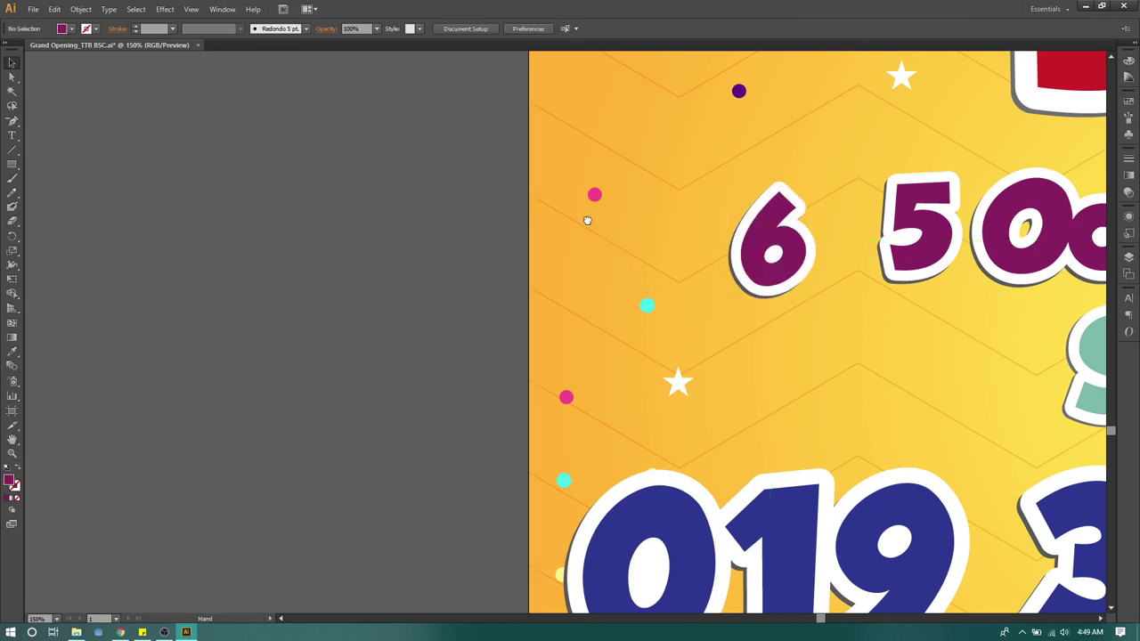
{"action": "left_click_drag", "start_coordinate": [587, 221], "coordinate": [393, 202]}
{"action": "scroll", "coordinate": [597, 233], "scroll_direction": "up", "scroll_amount": 1}
{"action": "left_click_drag", "start_coordinate": [588, 232], "coordinate": [628, 217]}
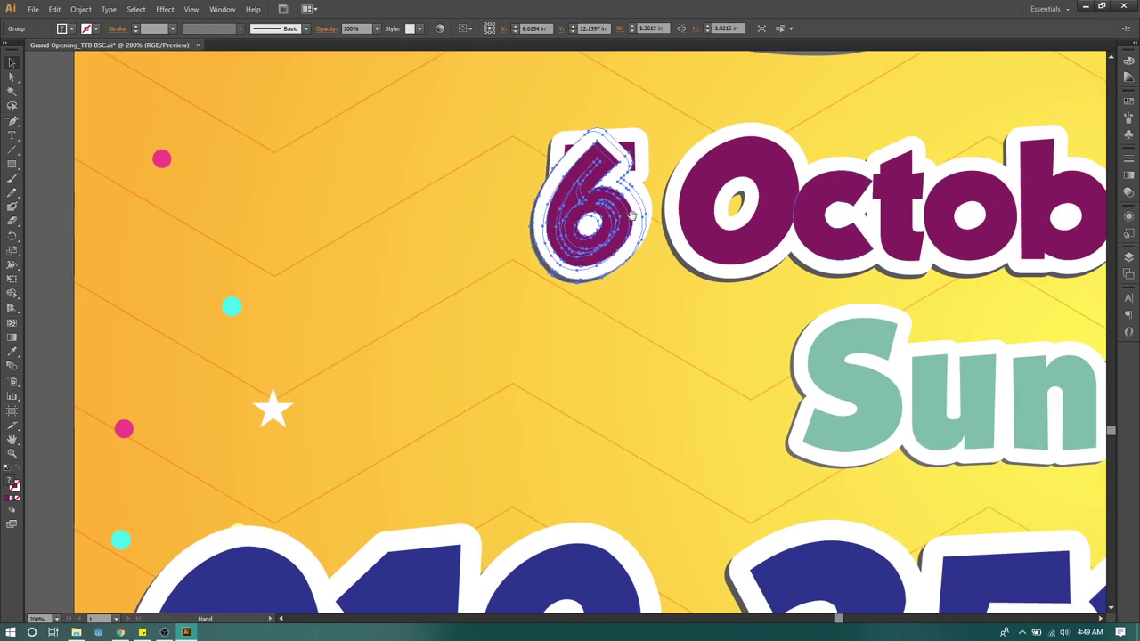
Ungroup the date lettering repeatedly to separate its purple, white and grey layers.
{"action": "left_click", "coordinate": [738, 200]}
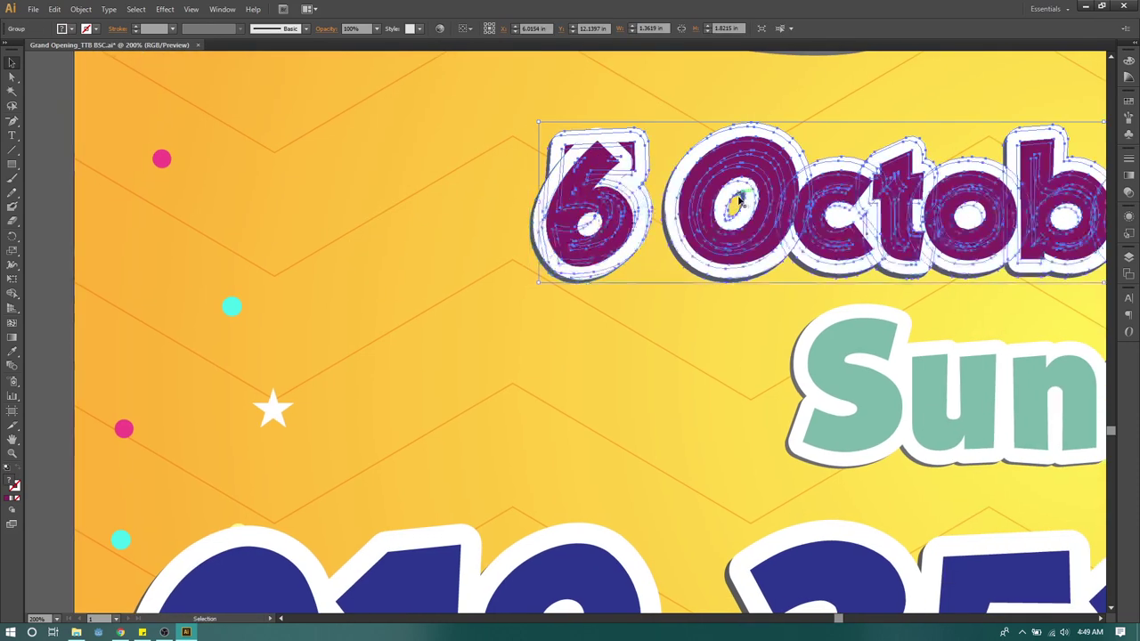
{"action": "left_click", "coordinate": [623, 171]}
{"action": "right_click", "coordinate": [647, 143]}
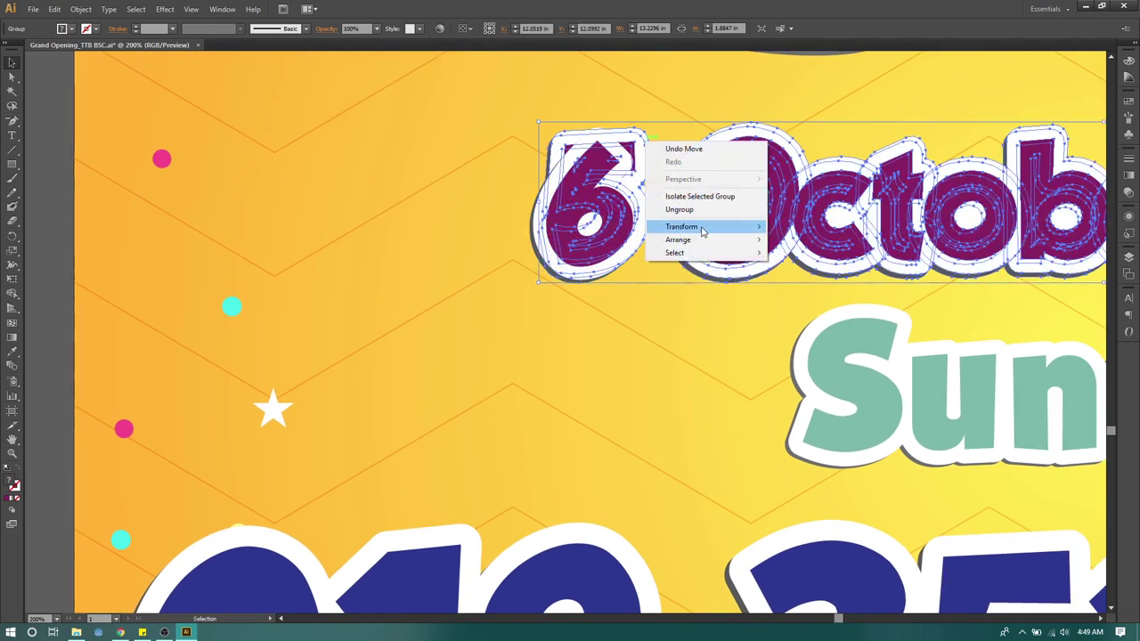
{"action": "left_click", "coordinate": [674, 222]}
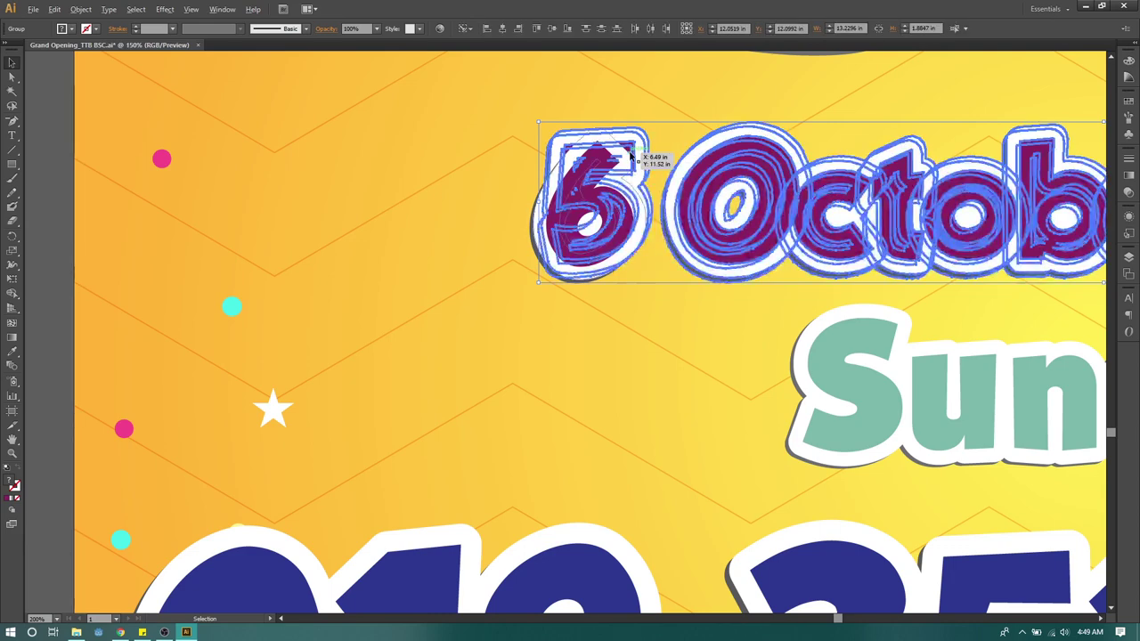
{"action": "scroll", "coordinate": [642, 140], "scroll_direction": "down", "scroll_amount": 3}
{"action": "right_click", "coordinate": [693, 173]}
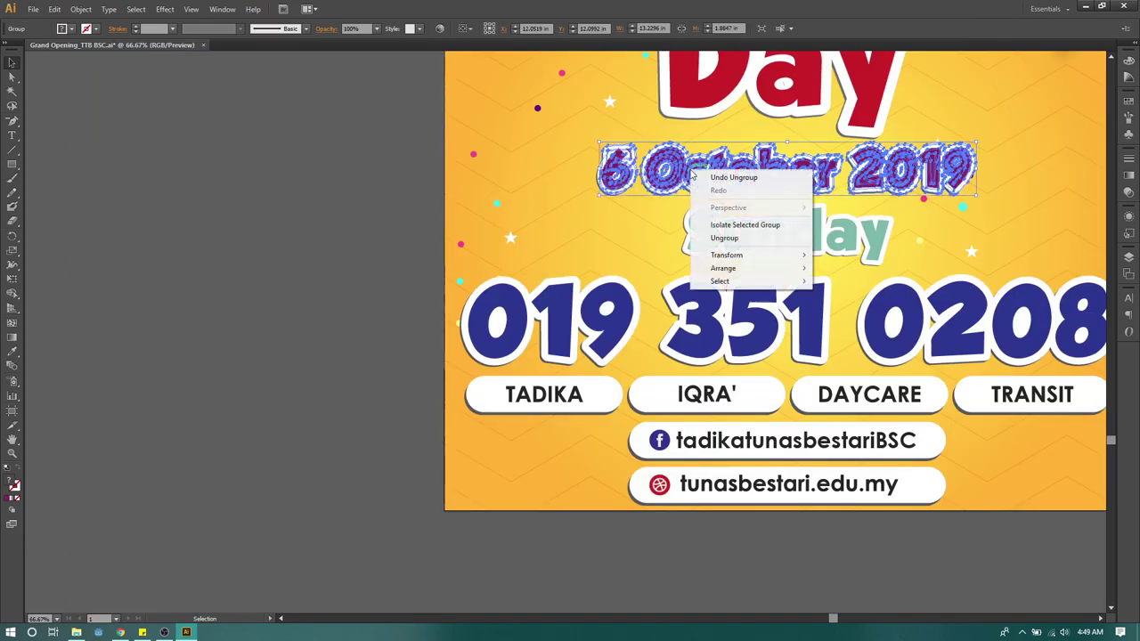
{"action": "left_click", "coordinate": [724, 238]}
Ungroup the purple layer of the date and delete its "5" beneath the new "6".
{"action": "scroll", "coordinate": [627, 151], "scroll_direction": "up", "scroll_amount": 2}
{"action": "left_click", "coordinate": [634, 149]}
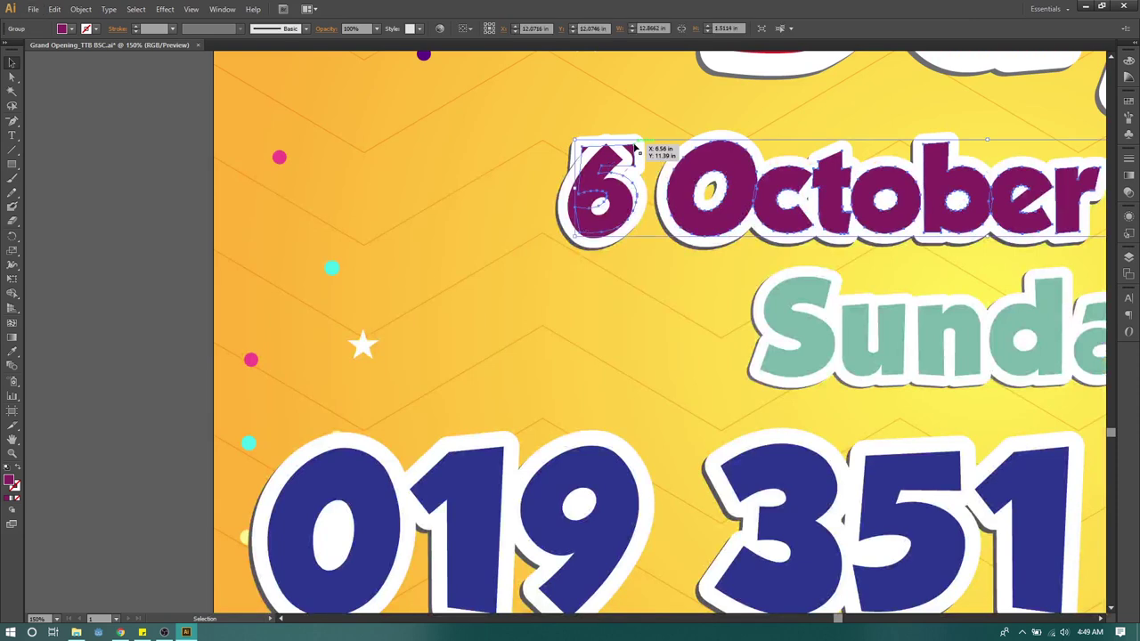
{"action": "right_click", "coordinate": [635, 153]}
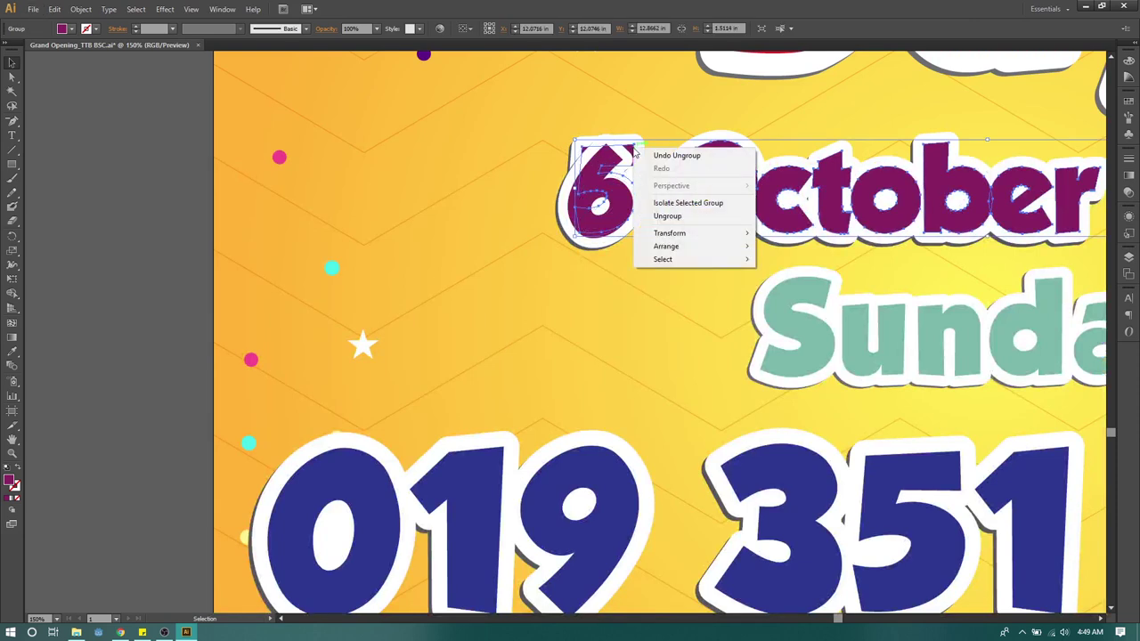
{"action": "left_click", "coordinate": [681, 220]}
{"action": "left_click", "coordinate": [625, 153]}
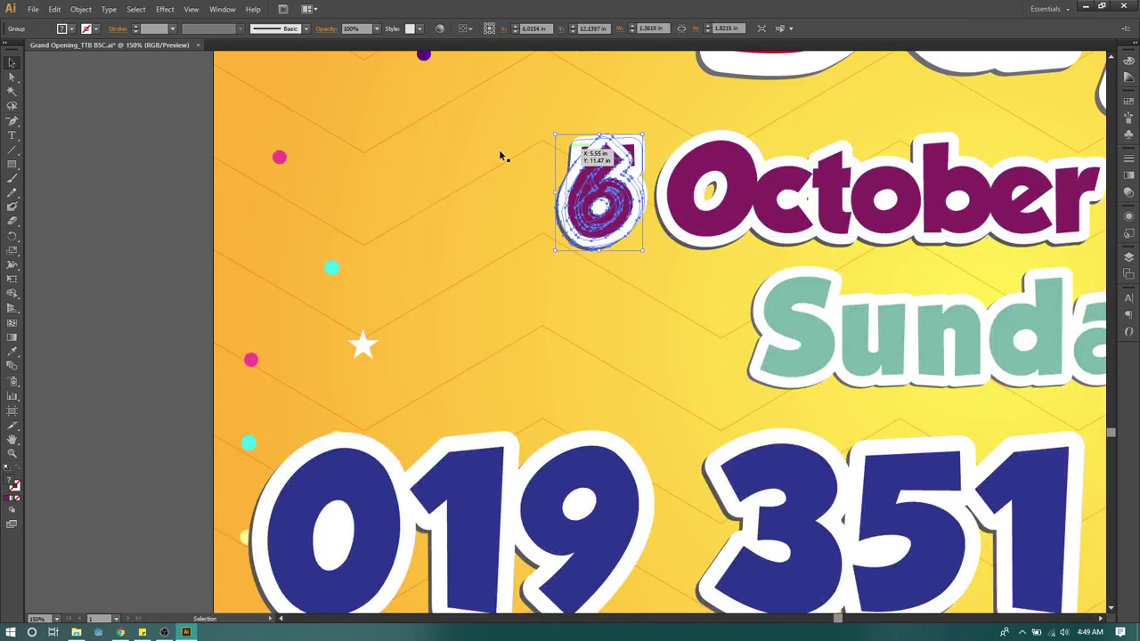
{"action": "left_click", "coordinate": [493, 153]}
{"action": "left_click", "coordinate": [635, 150]}
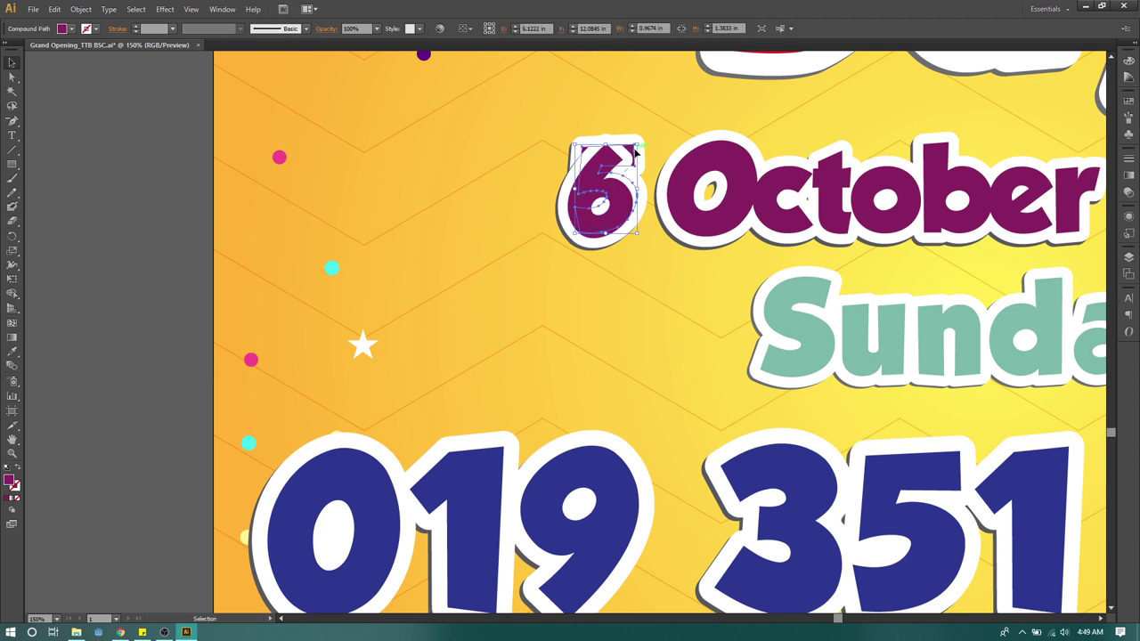
{"action": "key", "text": "Delete"}
Ungroup the date's white outline layer and delete the white shape of the "5".
{"action": "left_click", "coordinate": [635, 150]}
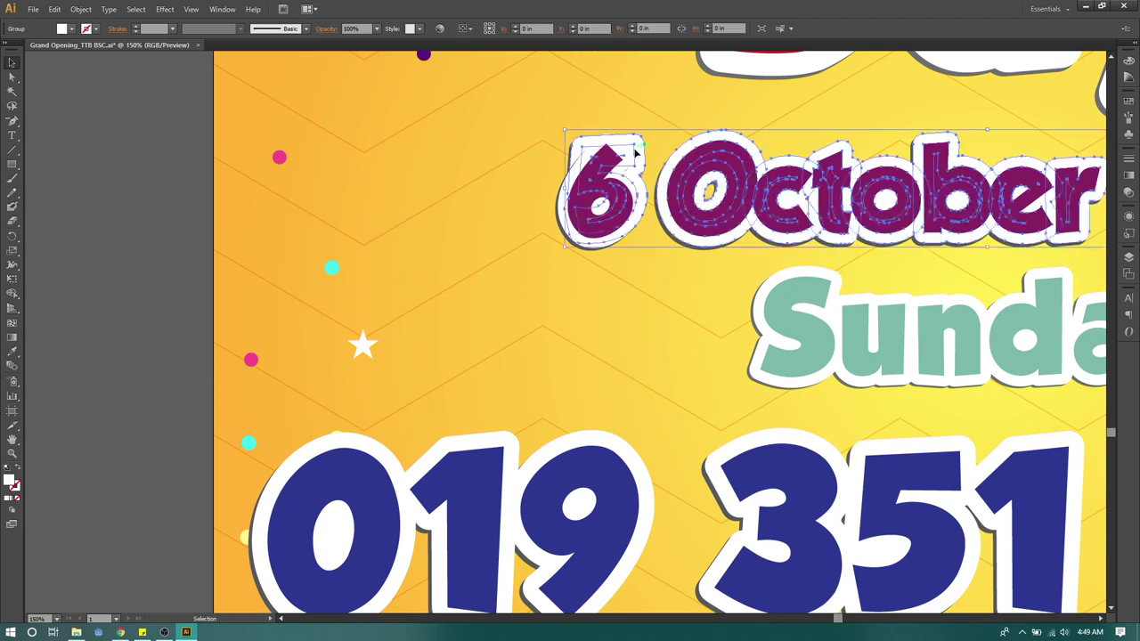
{"action": "right_click", "coordinate": [634, 150]}
{"action": "left_click", "coordinate": [669, 219]}
{"action": "left_click", "coordinate": [557, 168]}
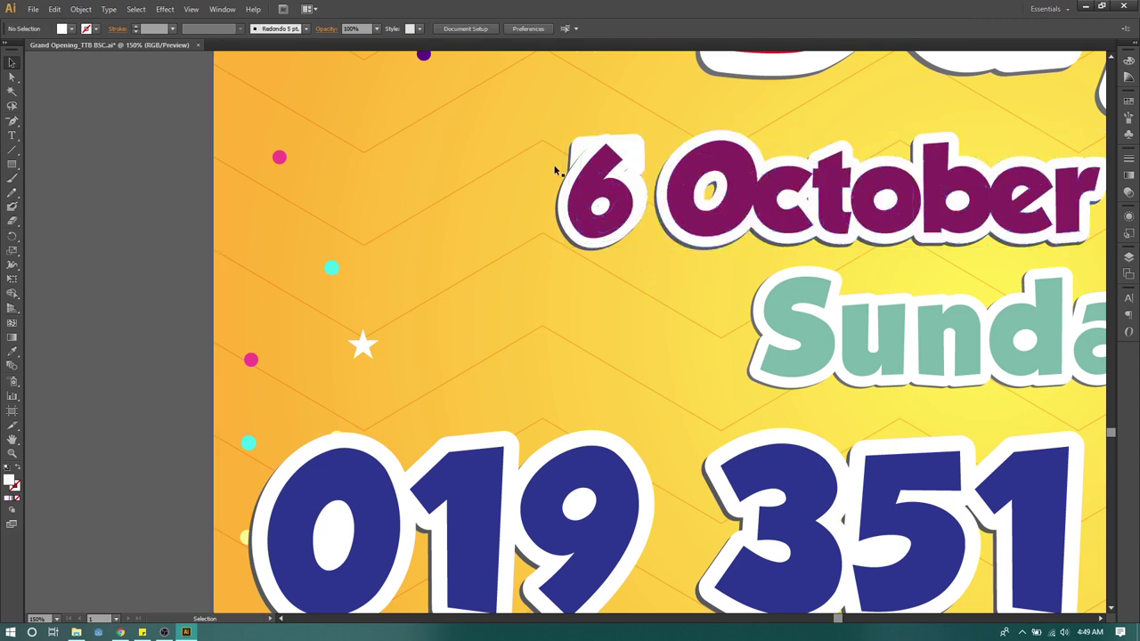
{"action": "left_click", "coordinate": [634, 142]}
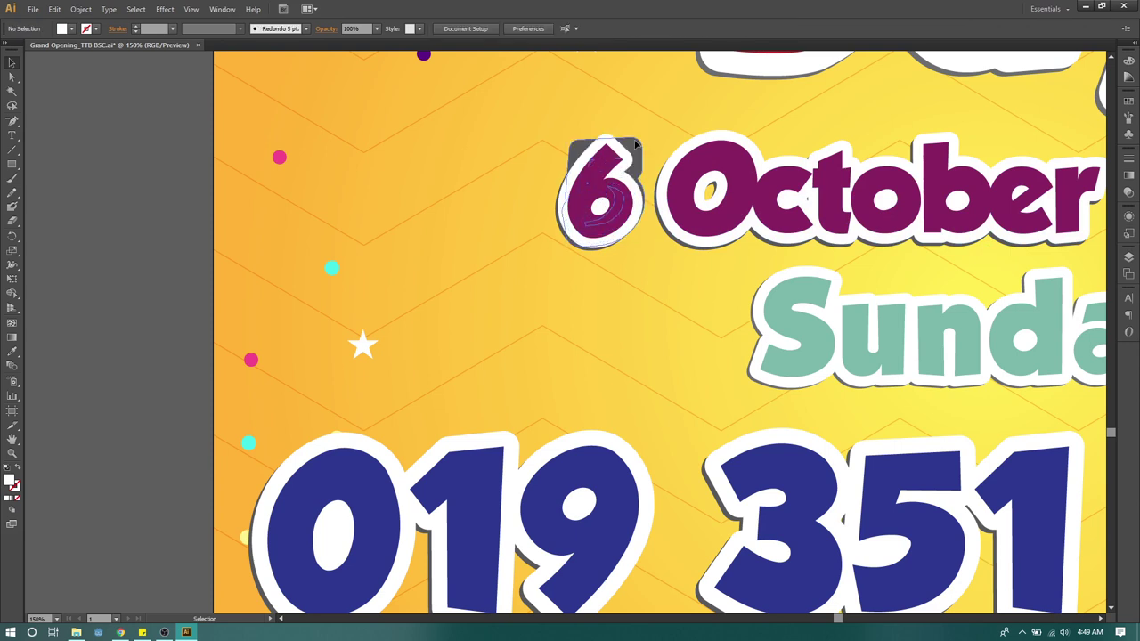
Ungroup the date's grey shadow layer and delete the grey shape of the "5".
{"action": "right_click", "coordinate": [637, 148]}
{"action": "left_click", "coordinate": [672, 214]}
{"action": "left_click", "coordinate": [109, 112]}
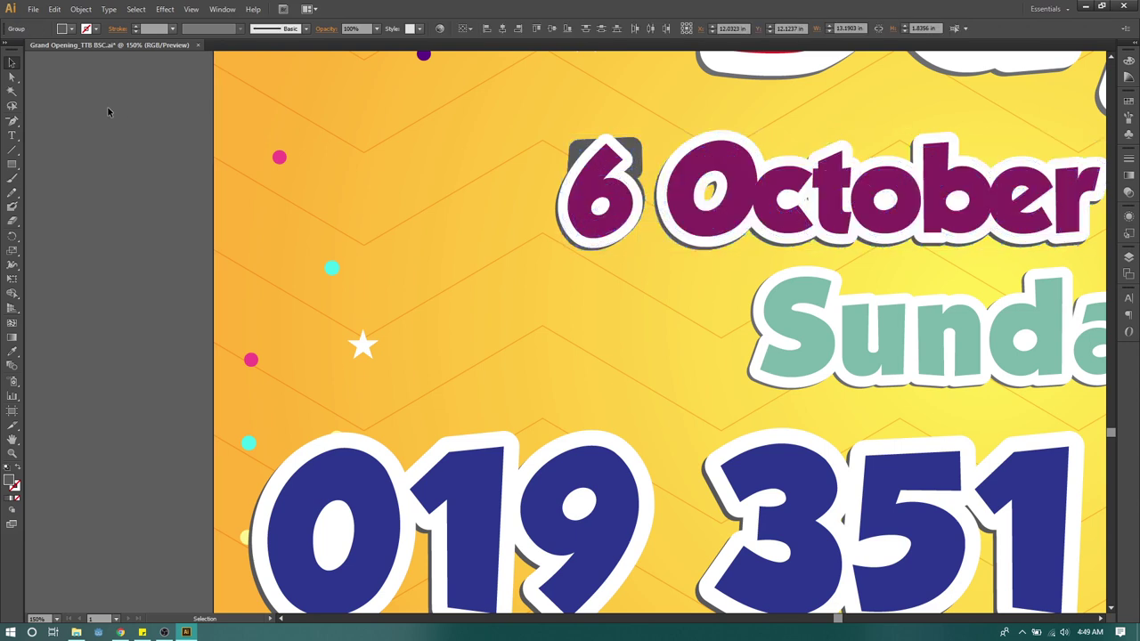
{"action": "left_click", "coordinate": [628, 144]}
{"action": "key", "text": "Delete"}
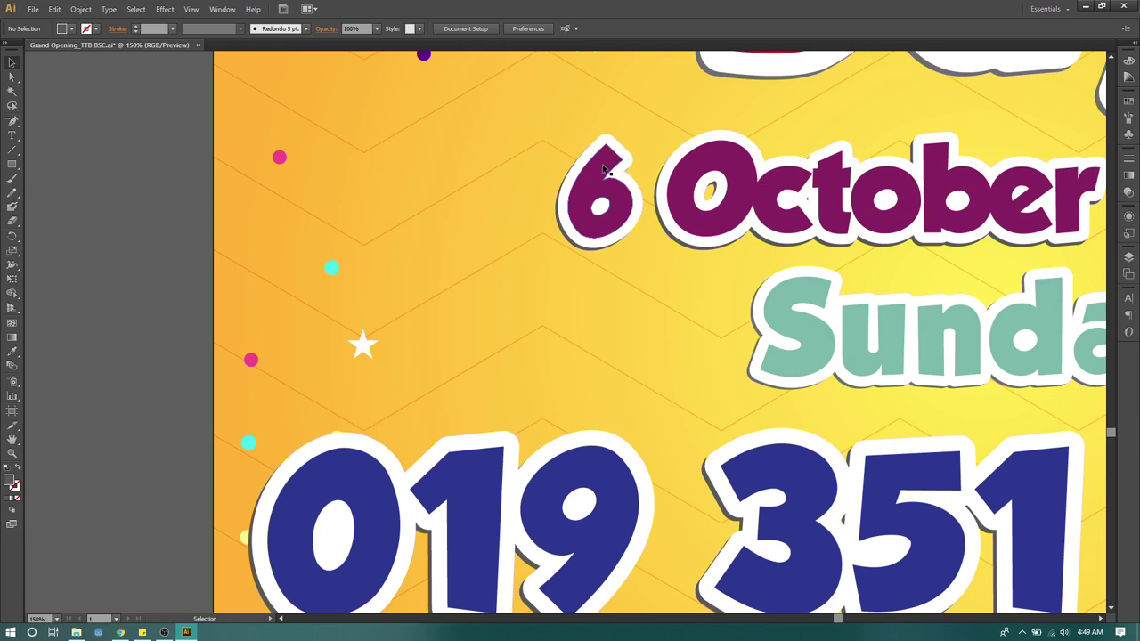
Select the poster's background with its confetti dots and stars, and lock these objects.
{"action": "left_click", "coordinate": [605, 169]}
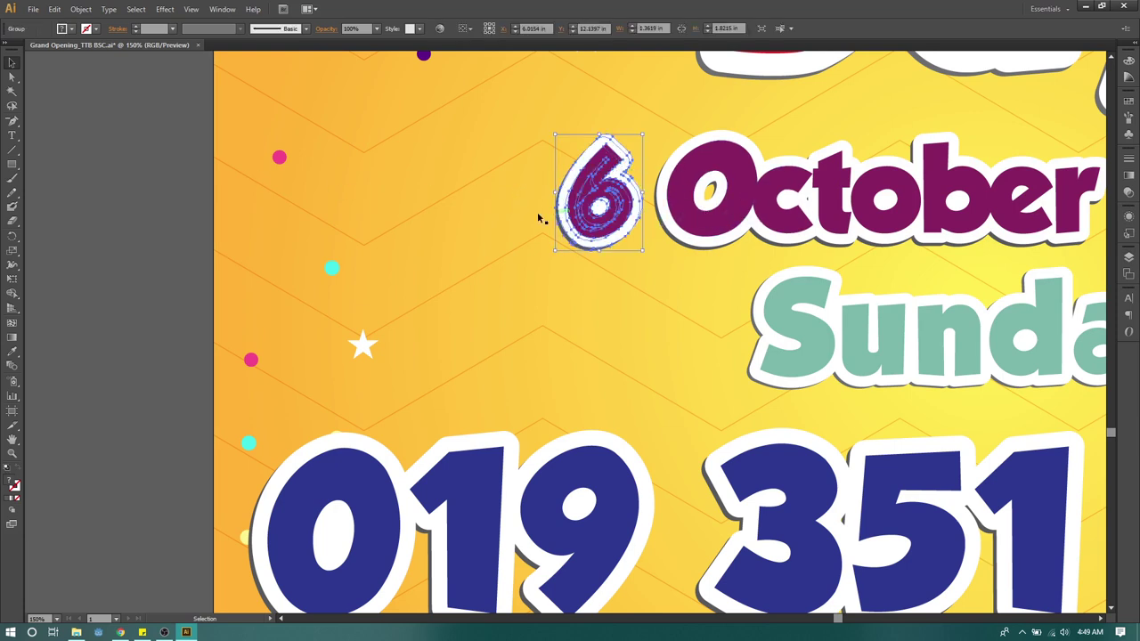
{"action": "left_click_drag", "start_coordinate": [106, 140], "coordinate": [463, 225]}
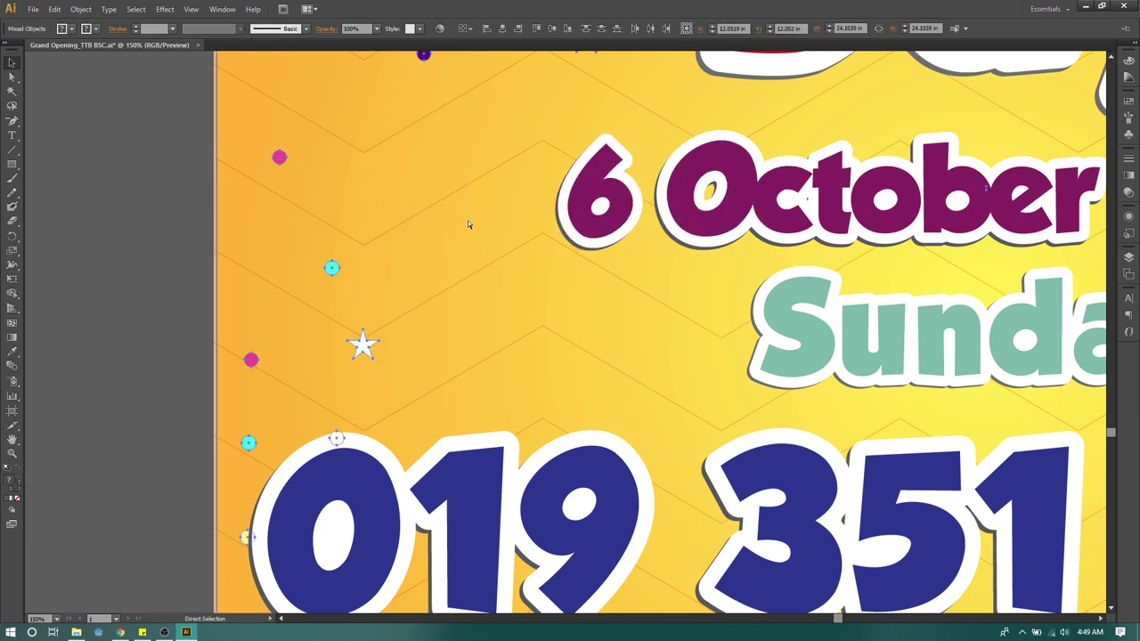
{"action": "key", "text": "ctrl+2"}
{"action": "left_click_drag", "start_coordinate": [913, 151], "coordinate": [353, 138]}
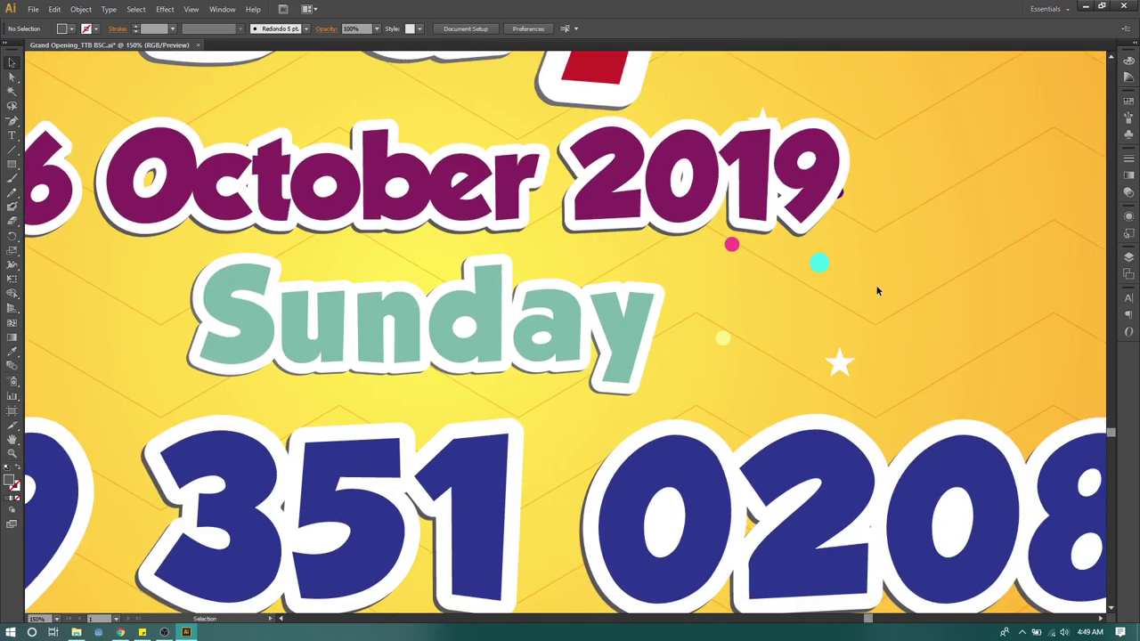
{"action": "left_click", "coordinate": [167, 634]}
{"action": "left_click", "coordinate": [167, 634]}
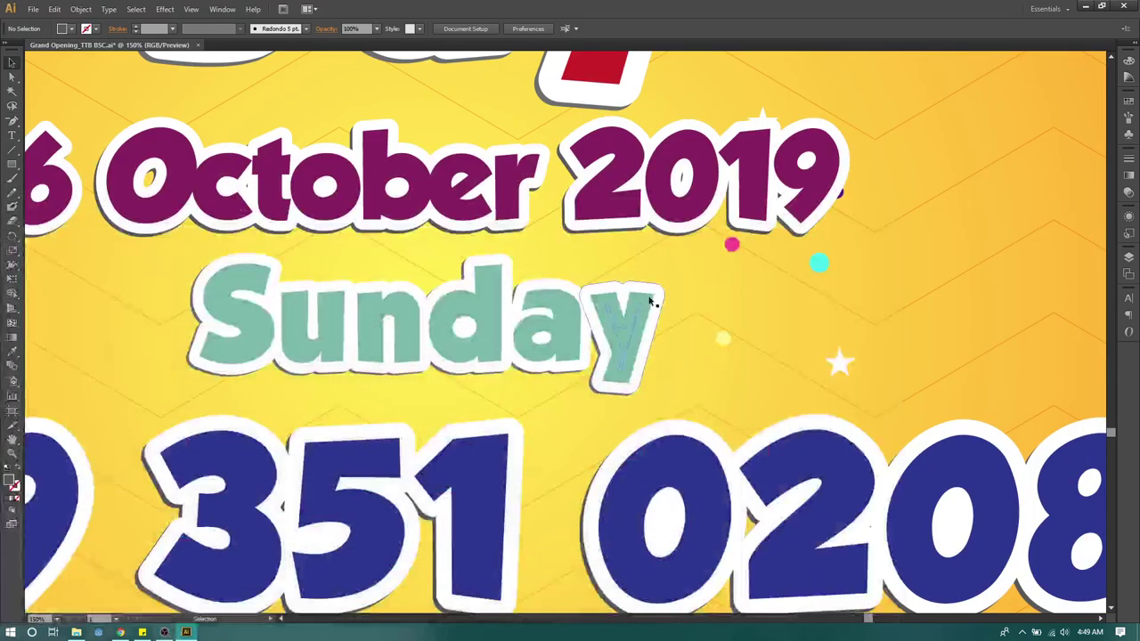